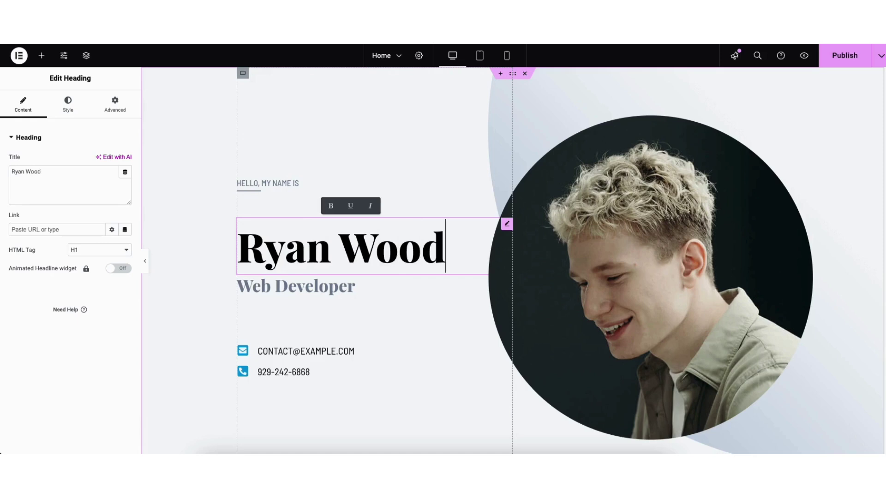
Step: Finish the hero name heading, then add a Text Editor paragraph and a Heading under About me
text(s)
drag(37, 353, 300, 208)
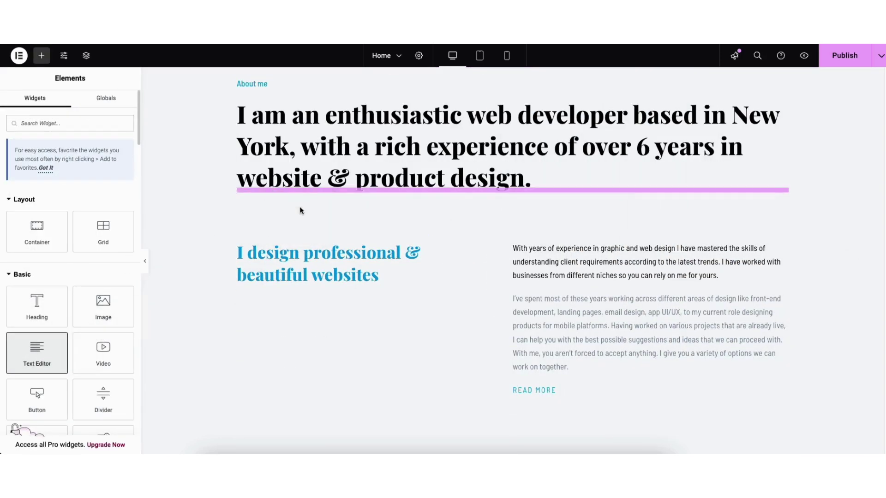
drag(300, 208, 300, 208)
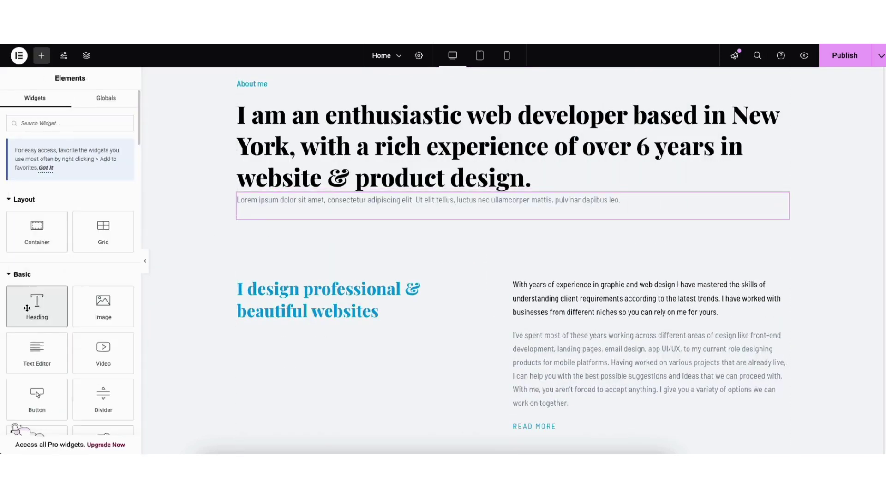
drag(27, 309, 284, 236)
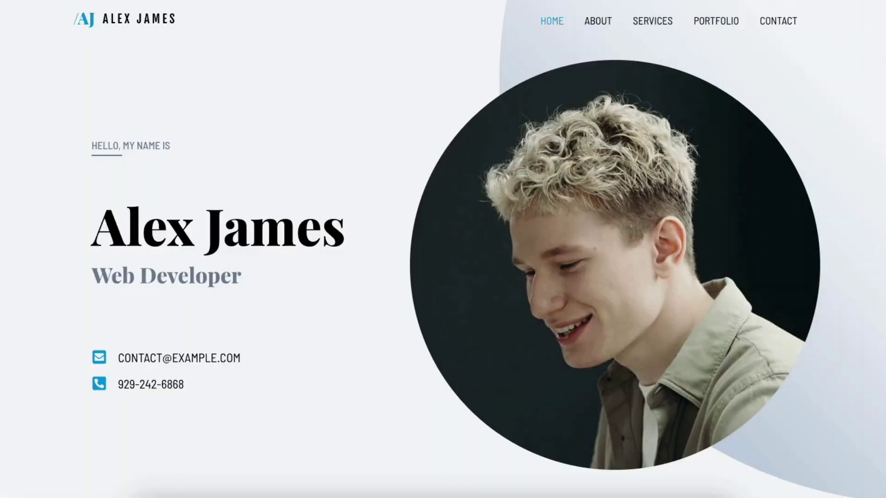
scroll(443, 249, down, 8)
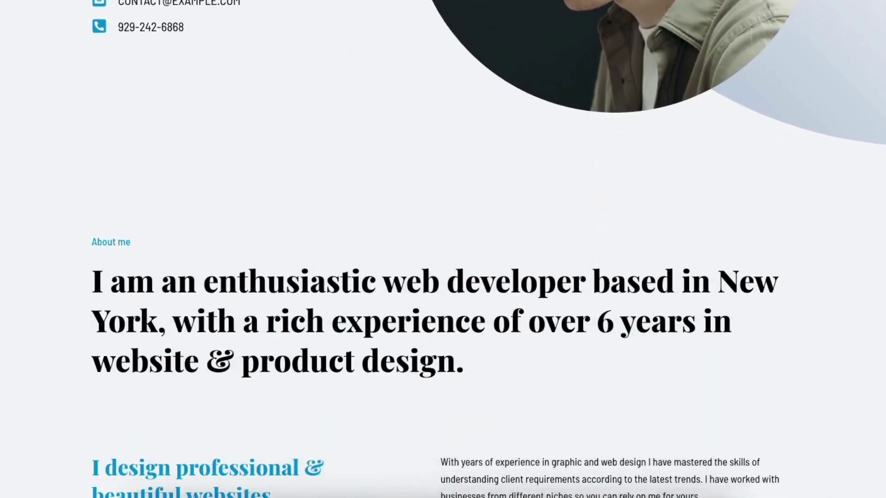
scroll(443, 249, down, 8)
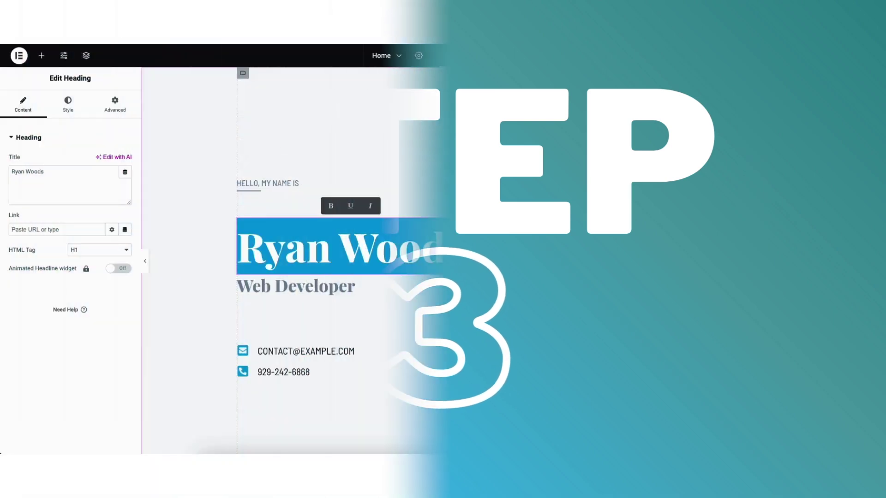
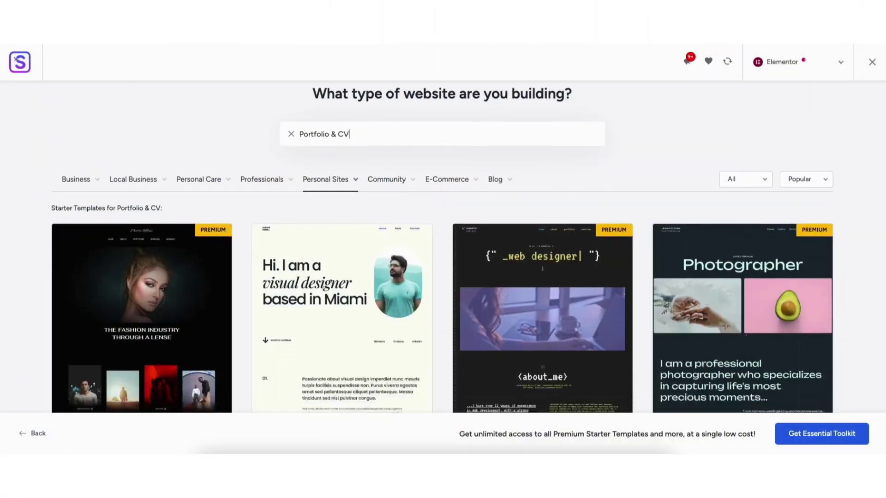
Step: Enter the person's name in the heading and add a new Heading below the Lorem ipsum paragraph
scroll(442, 276, down, 10)
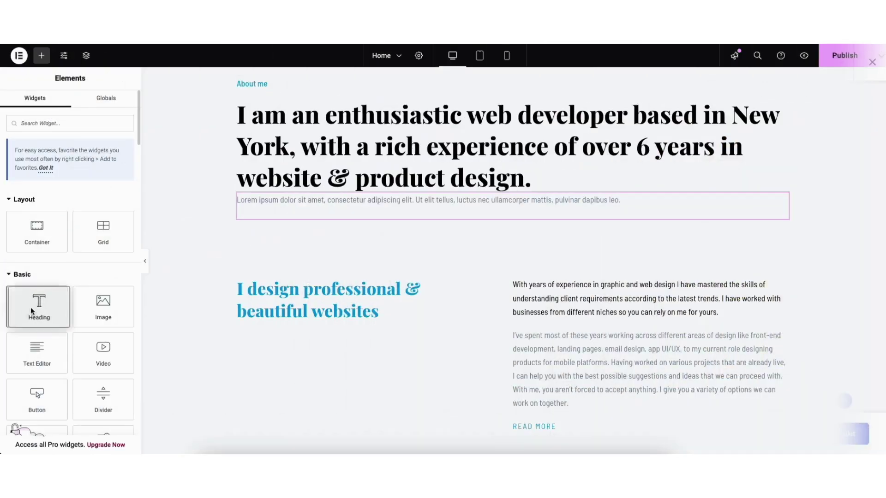
drag(31, 312, 267, 249)
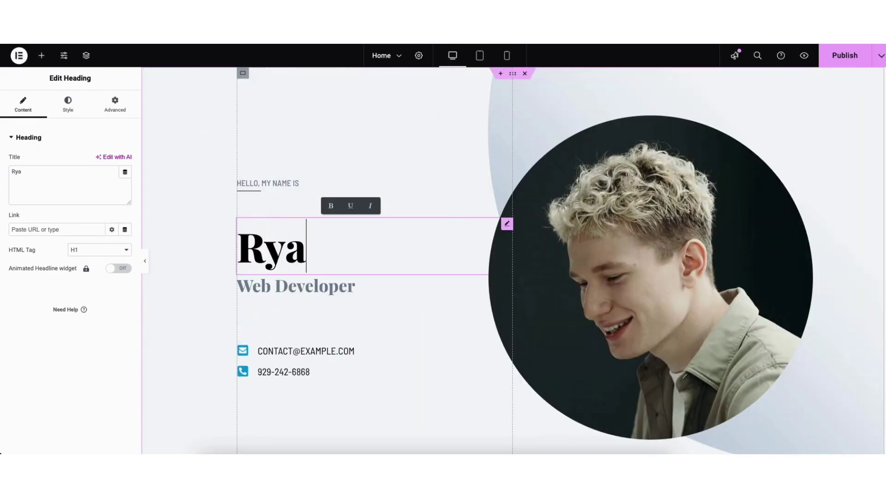
text(n Wo)
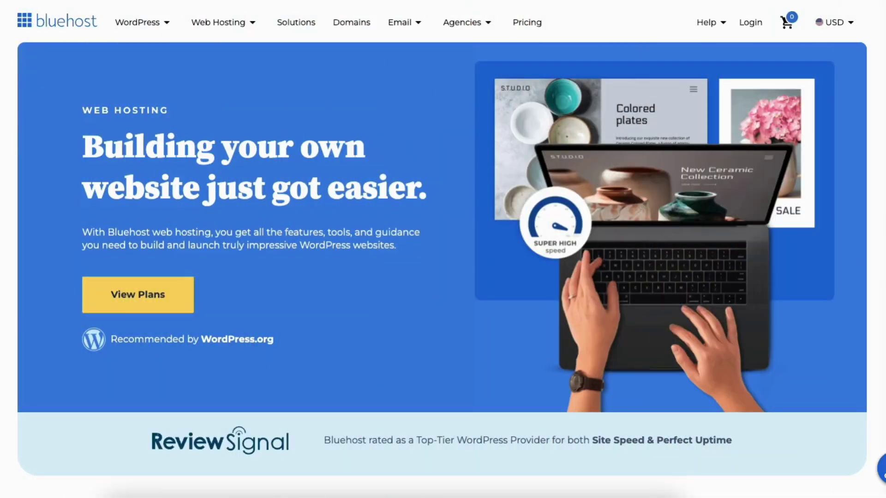
scroll(443, 249, down, 15)
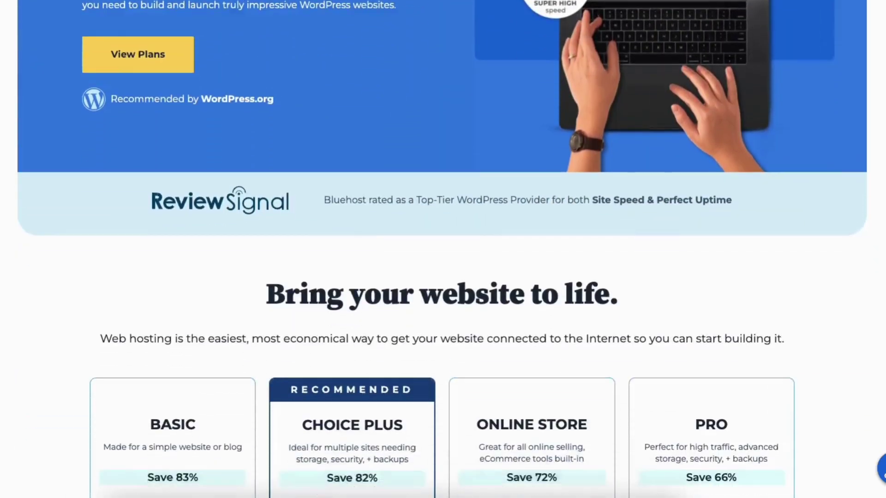
scroll(443, 249, down, 15)
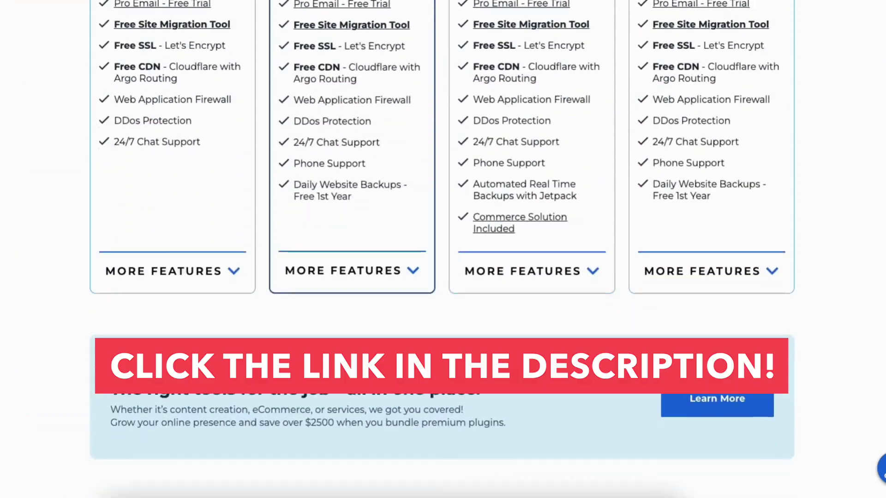
scroll(443, 249, down, 10)
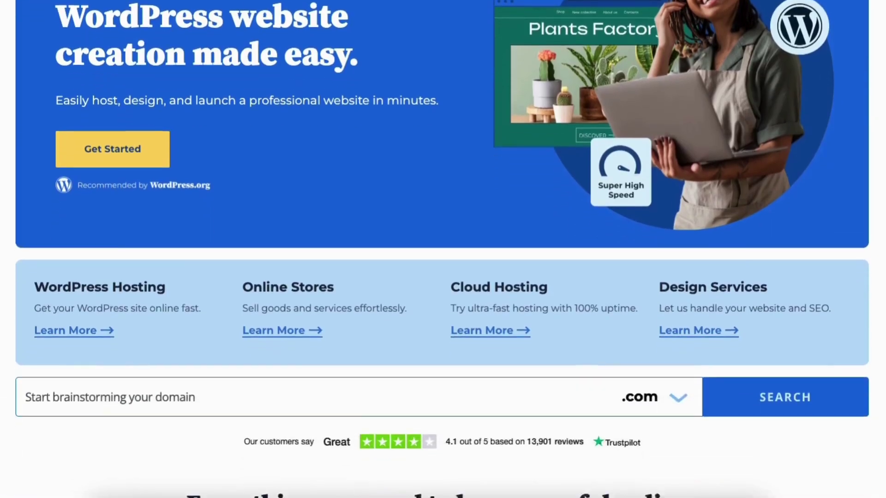
scroll(443, 249, down, 11)
scroll(443, 249, down, 13)
scroll(443, 249, down, 9)
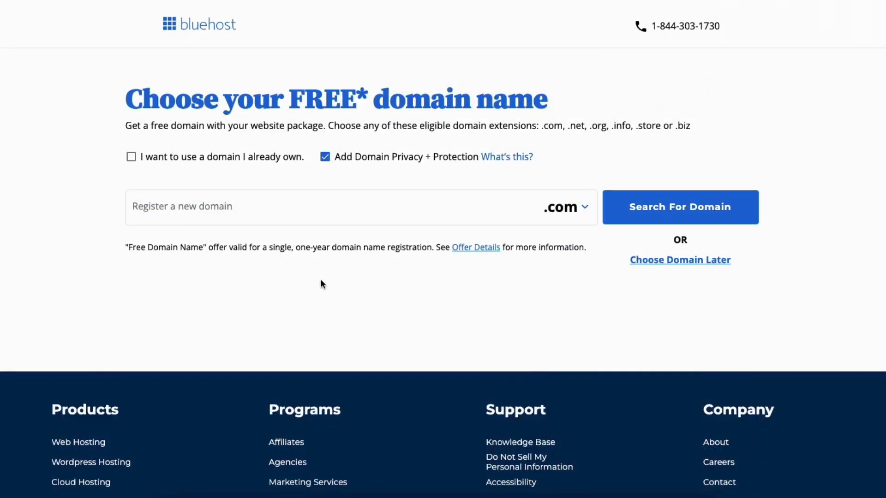
Step: Register a new domain with the .com extension, after briefly trying the already-owned-domain option
click(222, 208)
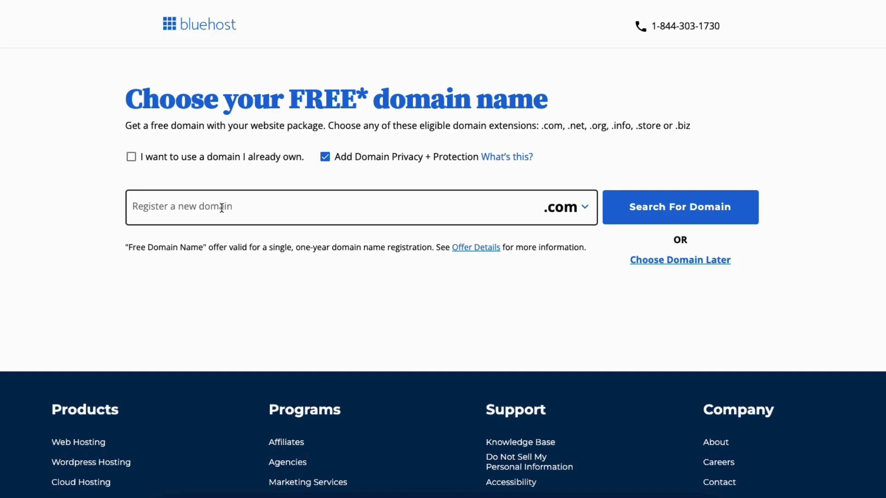
click(221, 208)
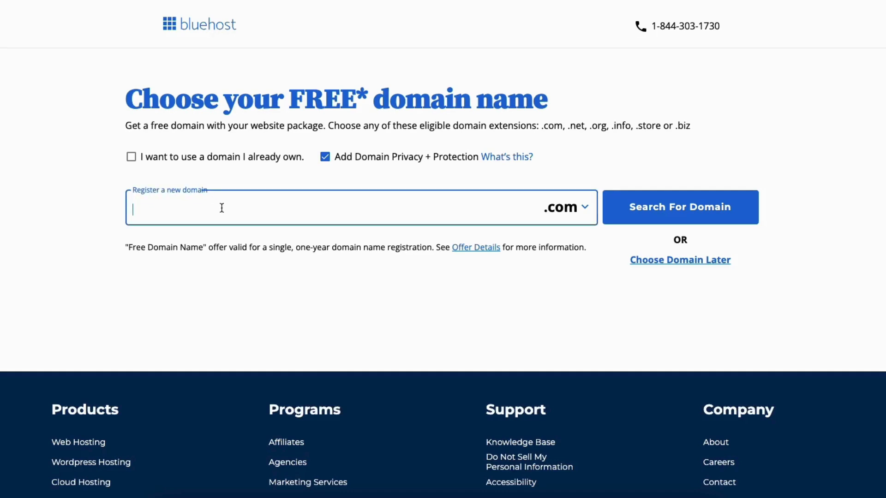
click(572, 214)
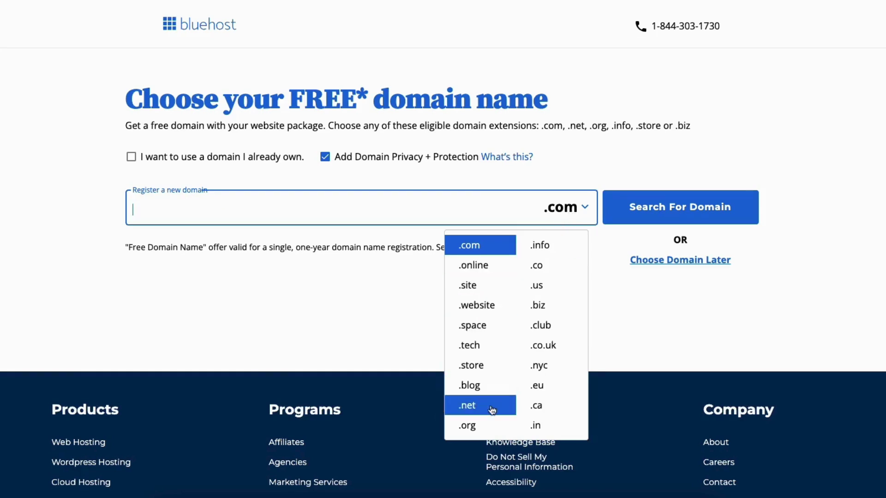
click(411, 289)
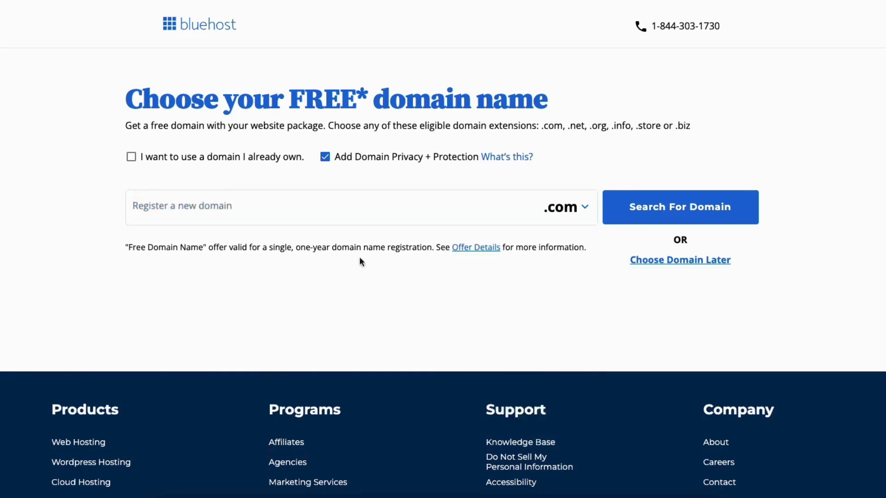
click(132, 158)
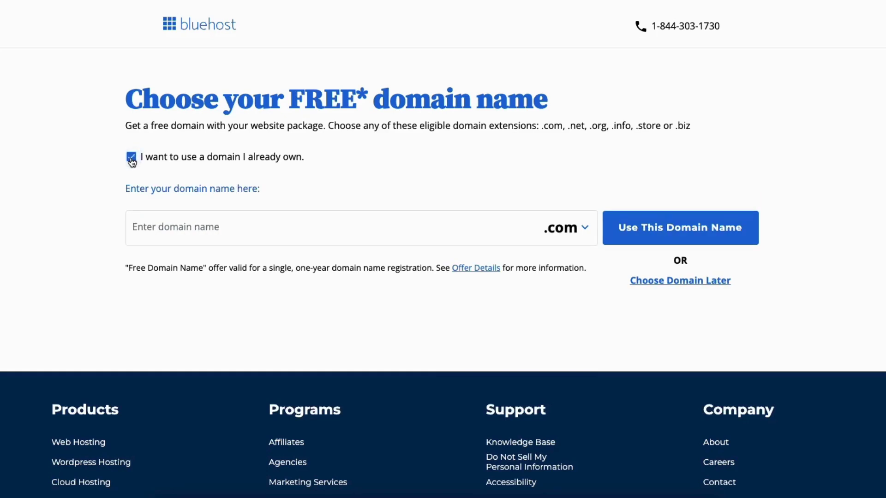
click(183, 229)
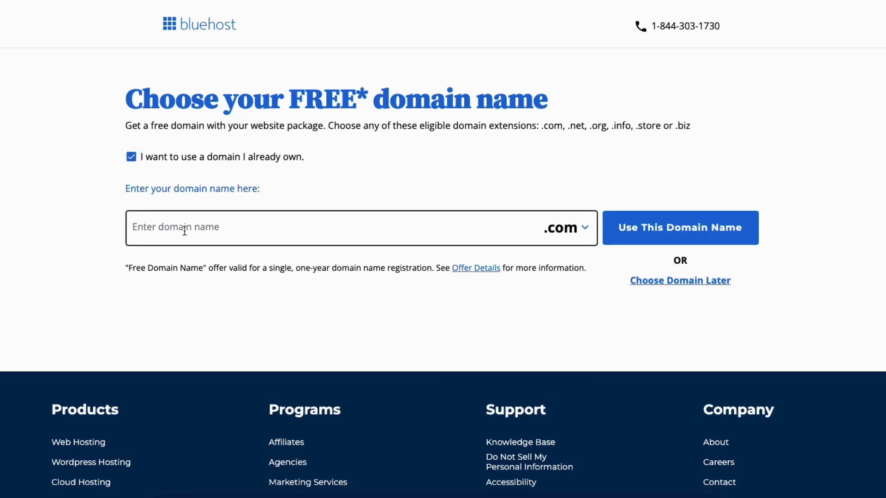
click(628, 235)
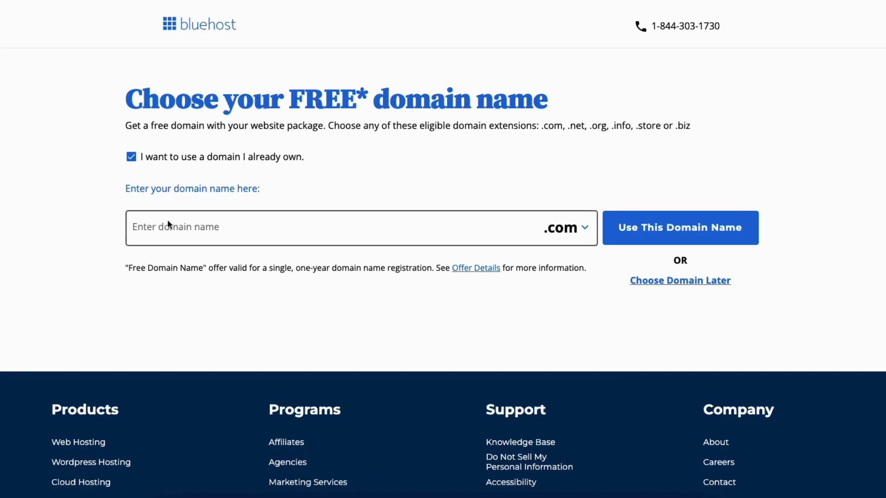
click(132, 158)
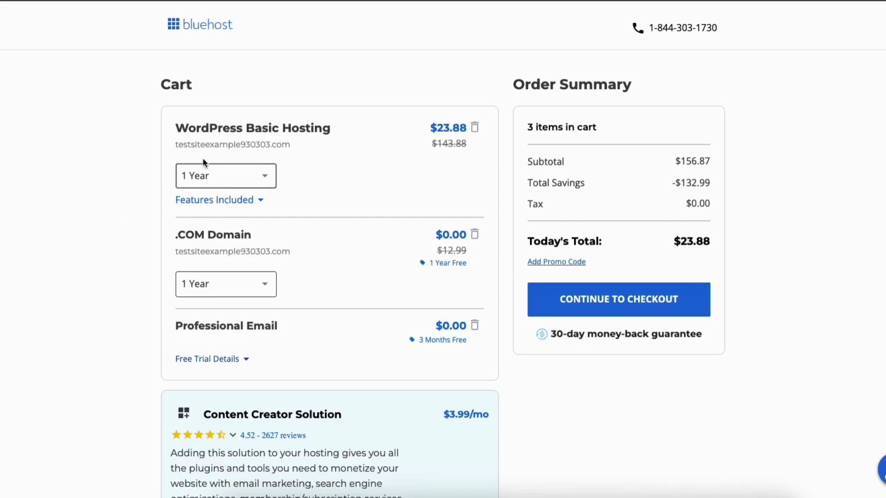
click(243, 174)
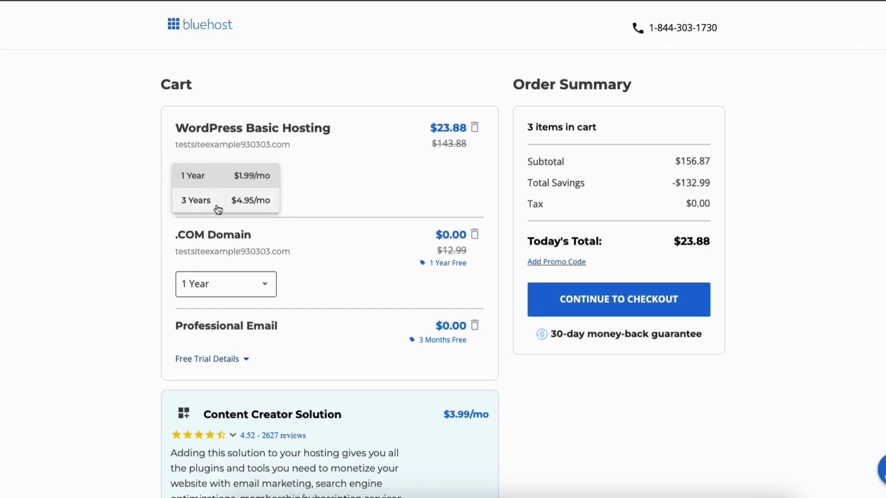
click(218, 182)
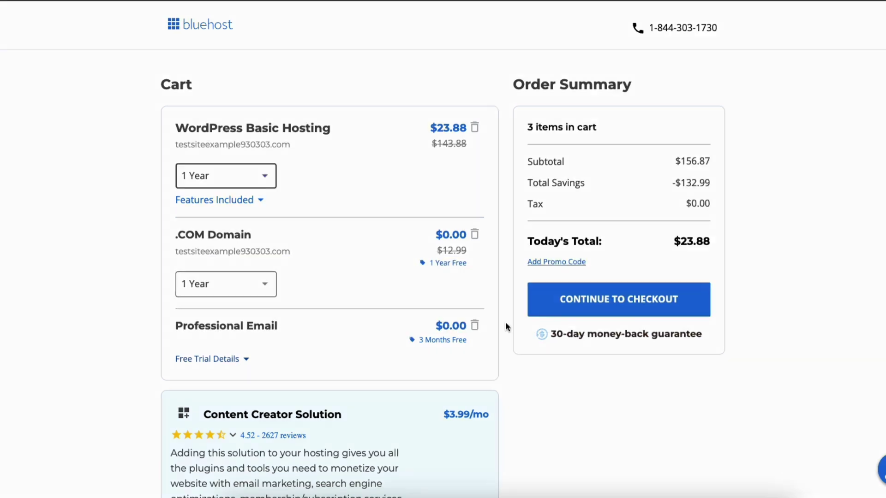
Step: Proceed from the cart to checkout, then open the hosted Websites list in Bluehost
click(571, 303)
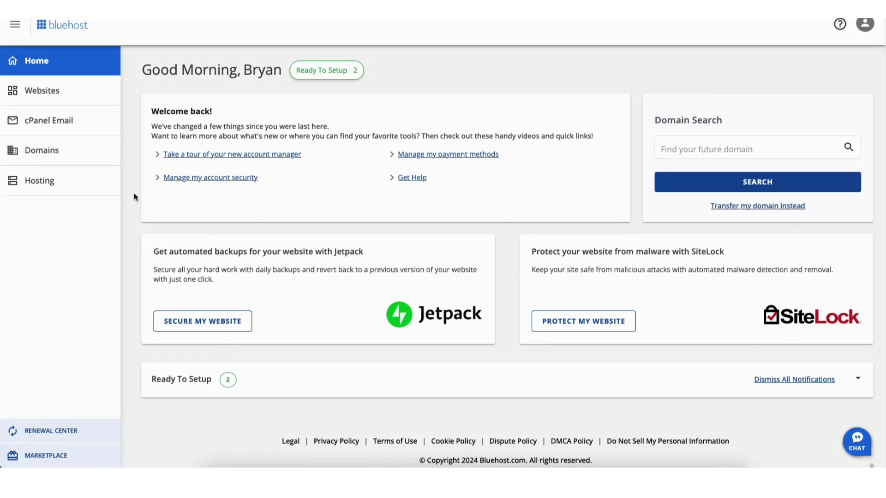
click(46, 94)
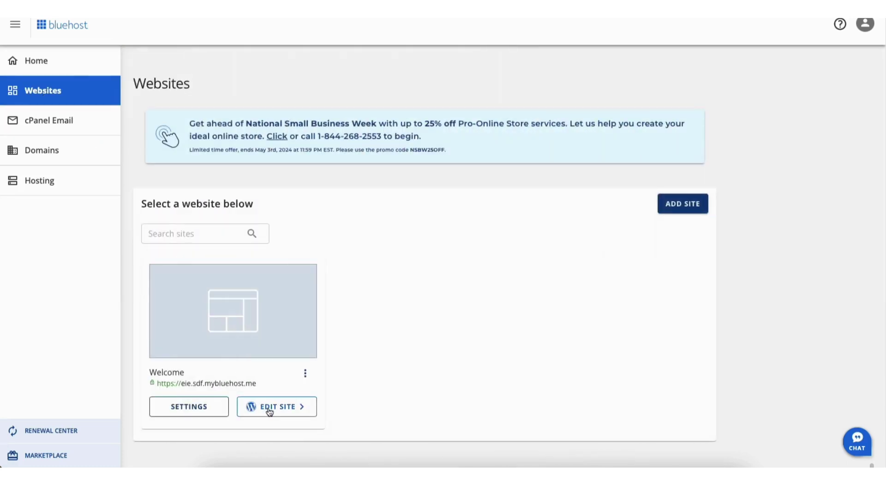
Step: Open the Welcome site's WordPress admin through EDIT SITE and view its hosting settings
click(269, 408)
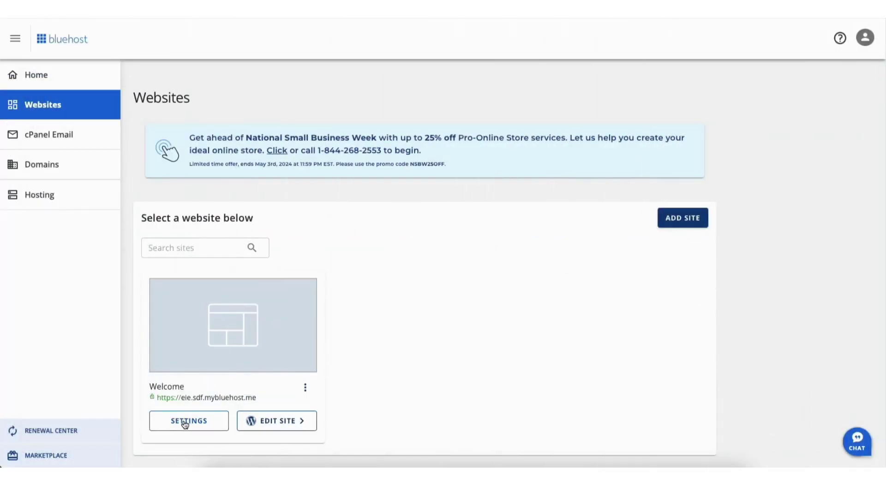
click(183, 421)
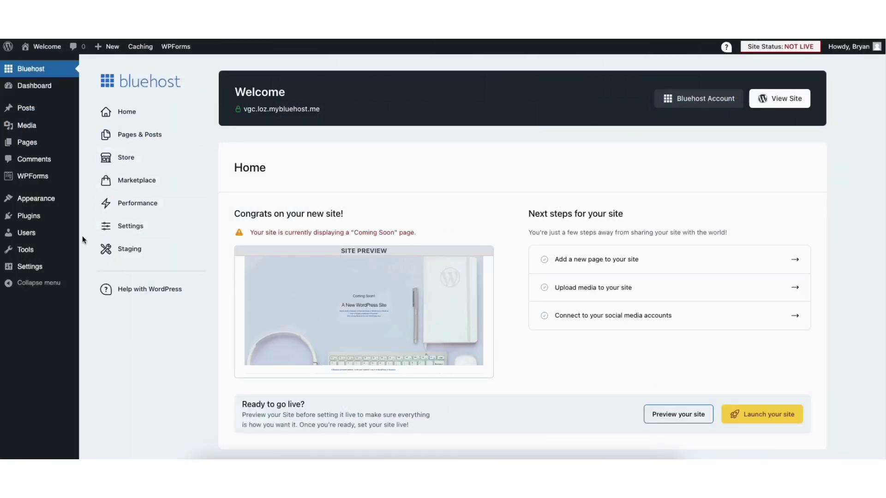
mouse_move(28, 270)
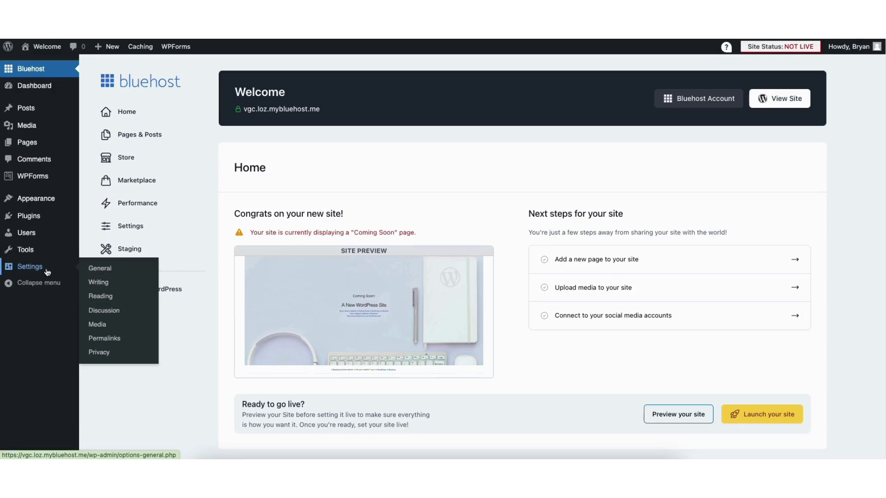
Step: Change the WordPress Address and Site Address from http to https and save General Settings
click(108, 271)
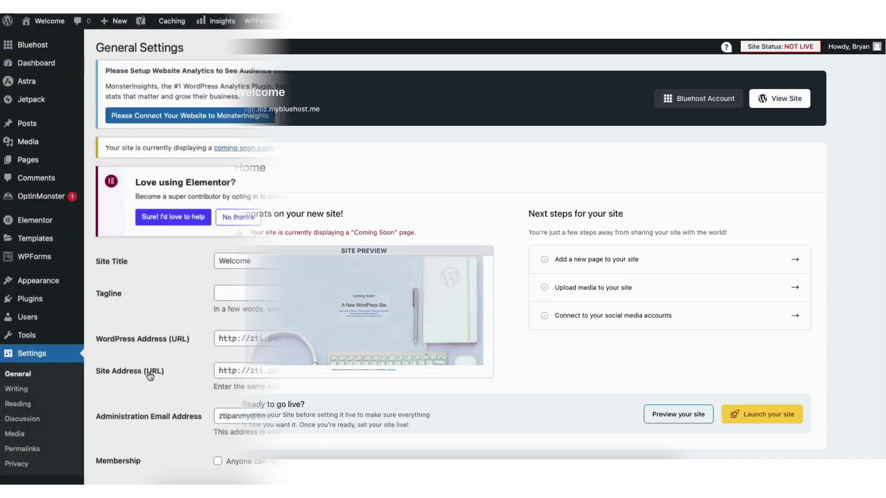
click(235, 340)
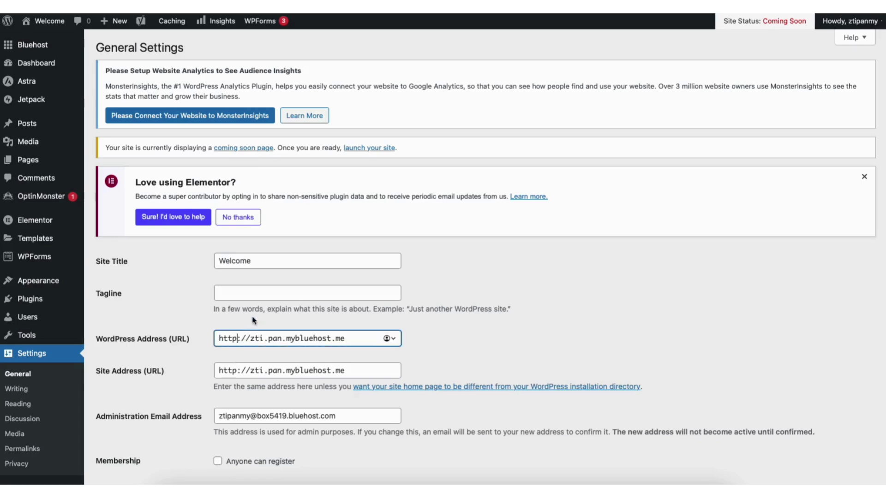
text(s)
click(237, 371)
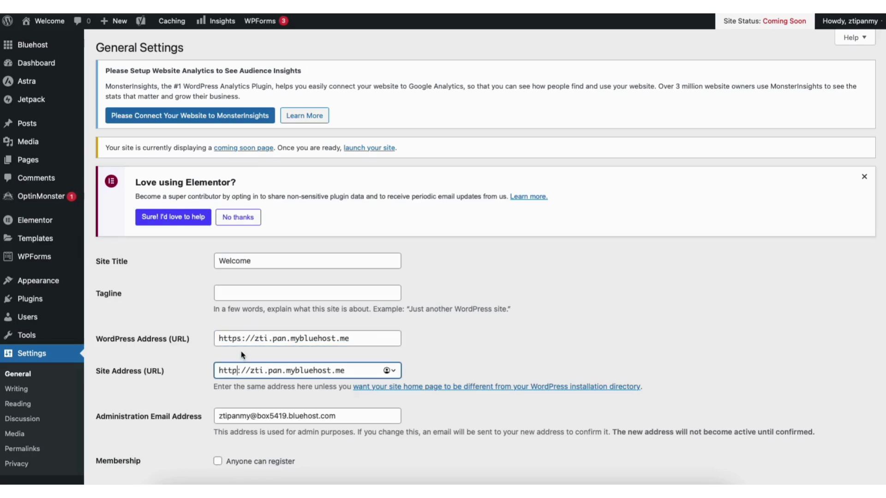
text(s)
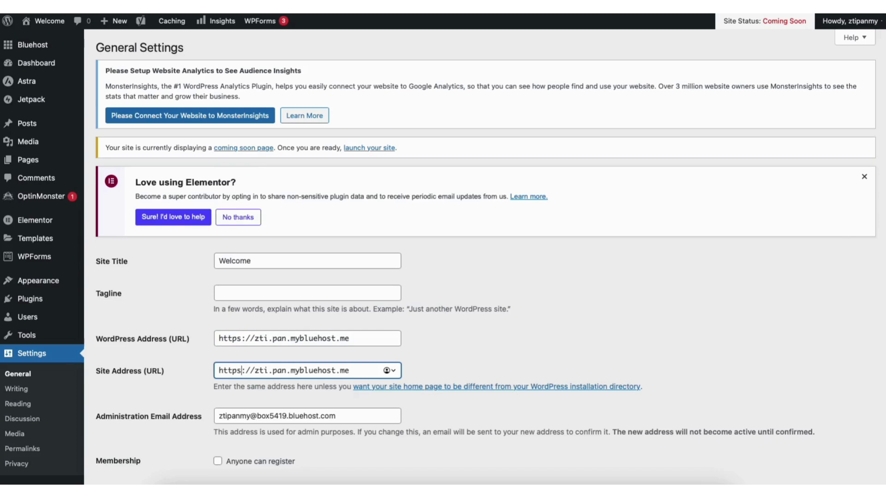
scroll(884, 282, down, 5)
scroll(884, 281, down, 10)
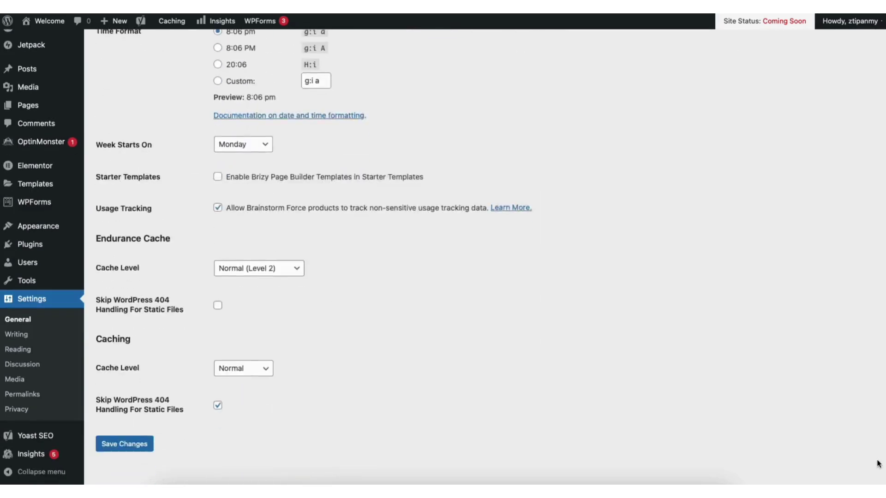
click(138, 430)
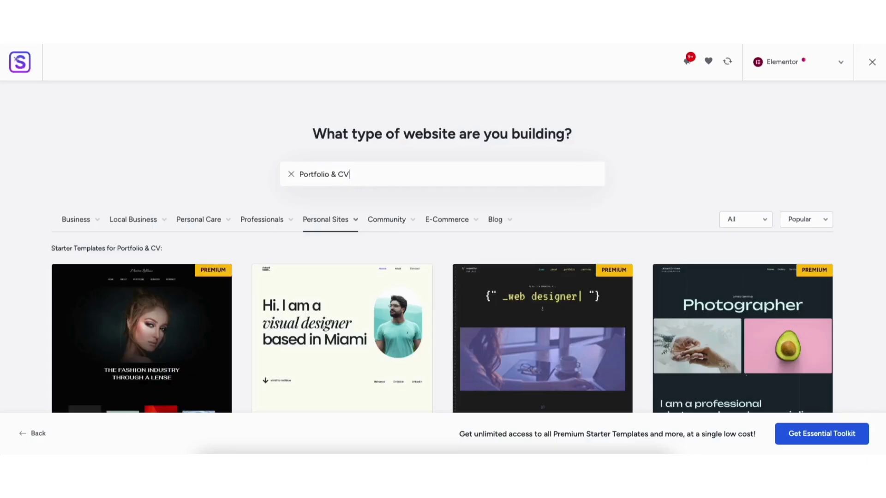
Step: Scroll through the WordPress Dashboard after logging back in
scroll(883, 130, down, 10)
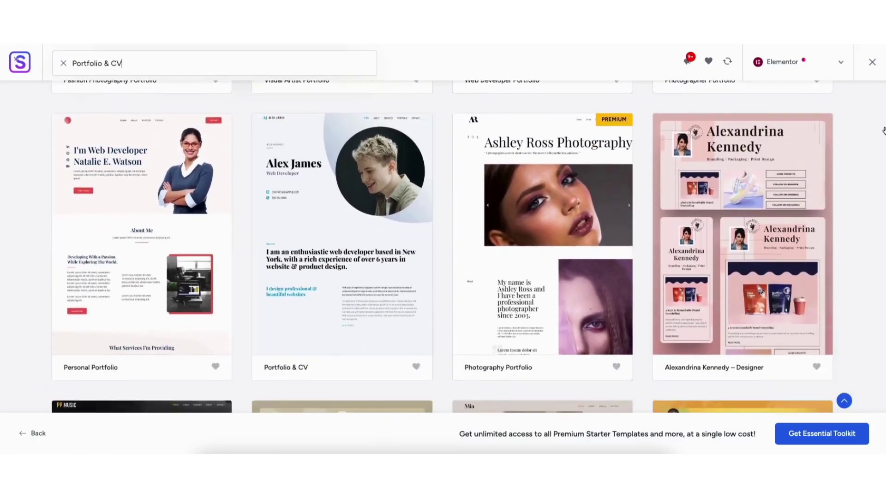
scroll(884, 130, down, 10)
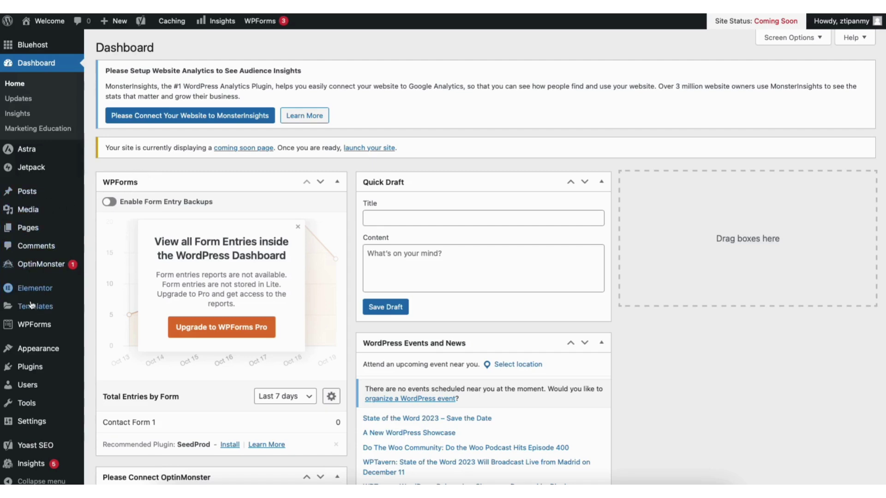
Step: Browse Appearance > Themes > Add New Theme, and drop a text block into the About section
mouse_move(39, 350)
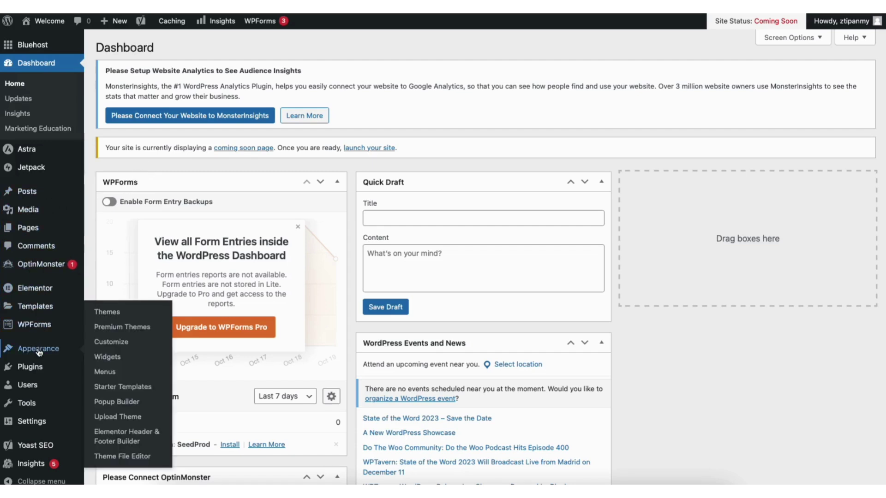
click(111, 312)
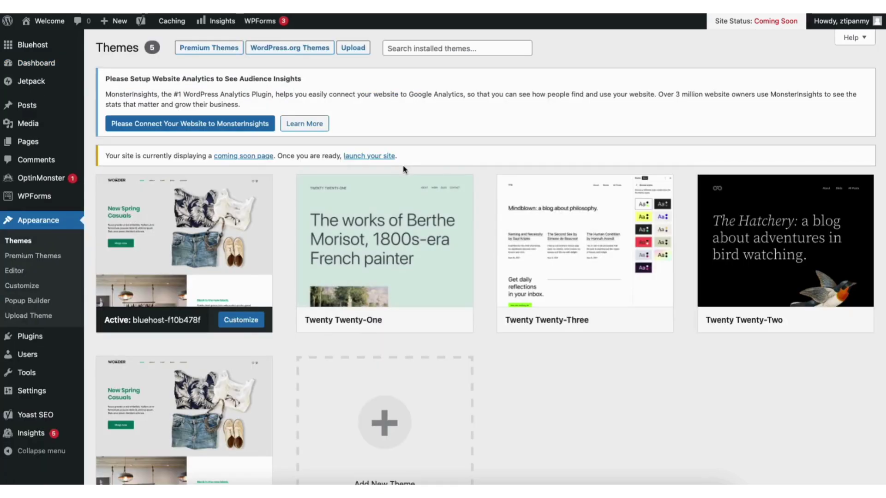
scroll(369, 358, down, 3)
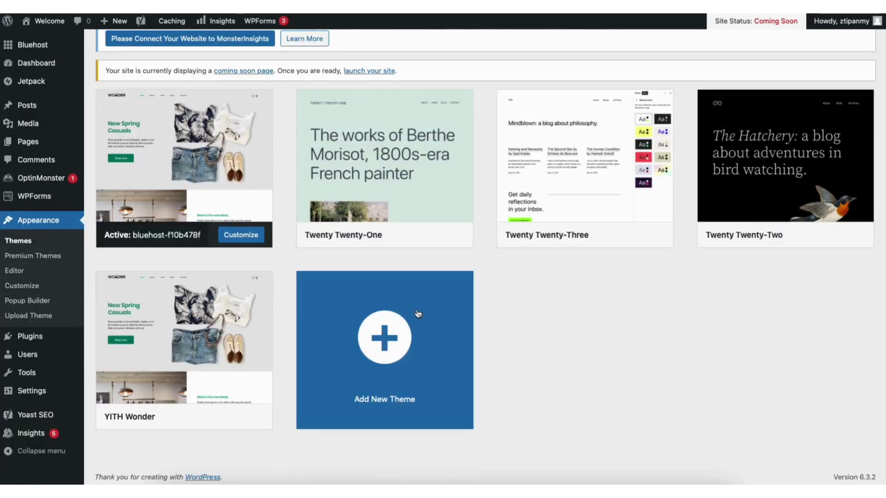
click(369, 358)
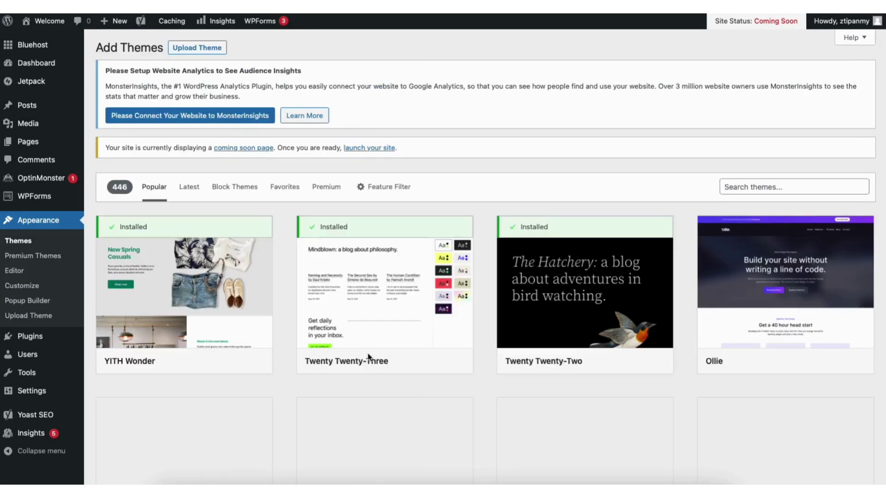
scroll(482, 249, down, 8)
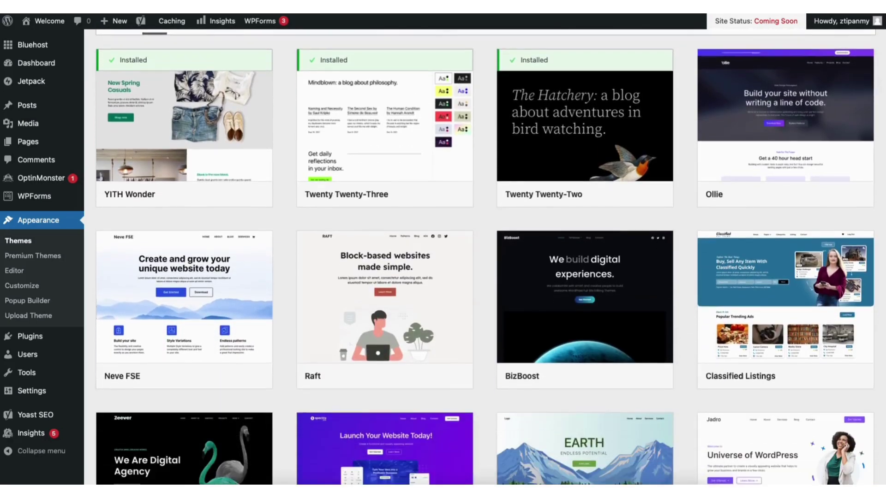
scroll(482, 249, down, 9)
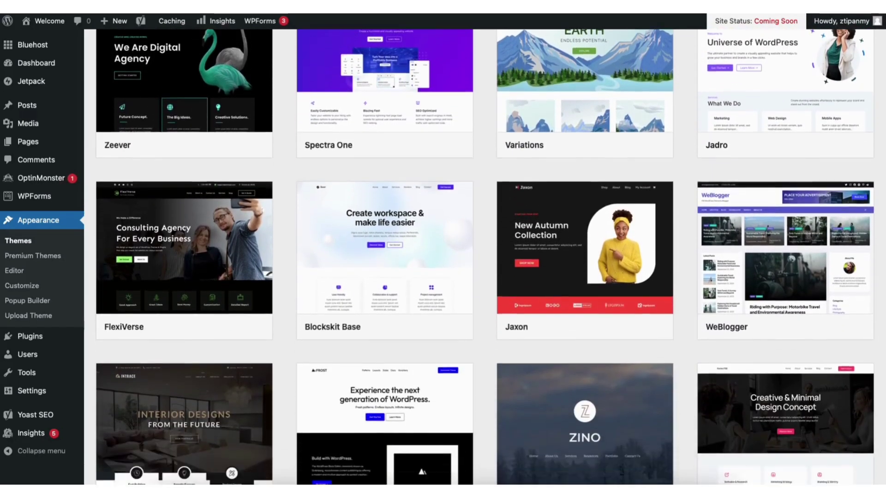
scroll(482, 249, down, 5)
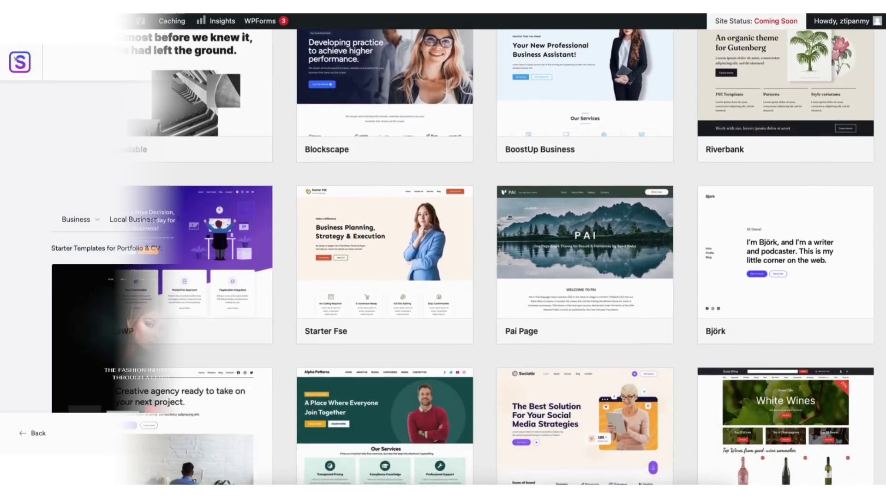
scroll(443, 249, down, 4)
scroll(442, 249, down, 13)
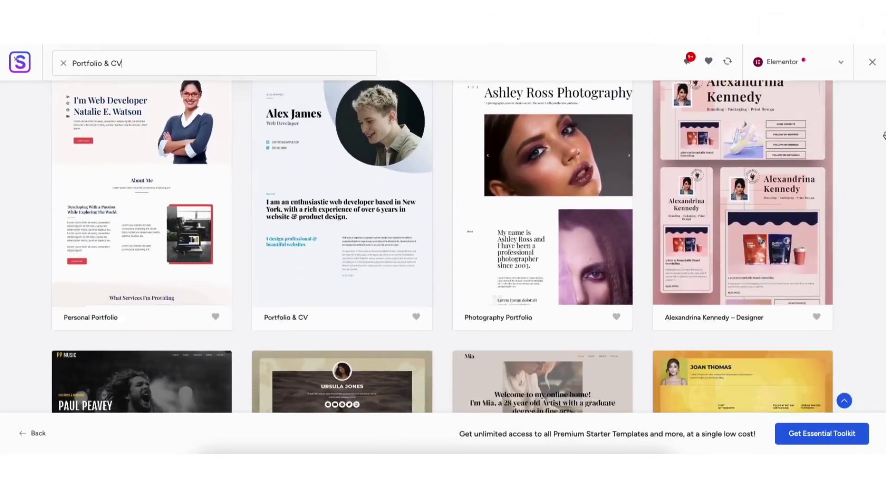
scroll(443, 250, down, 2)
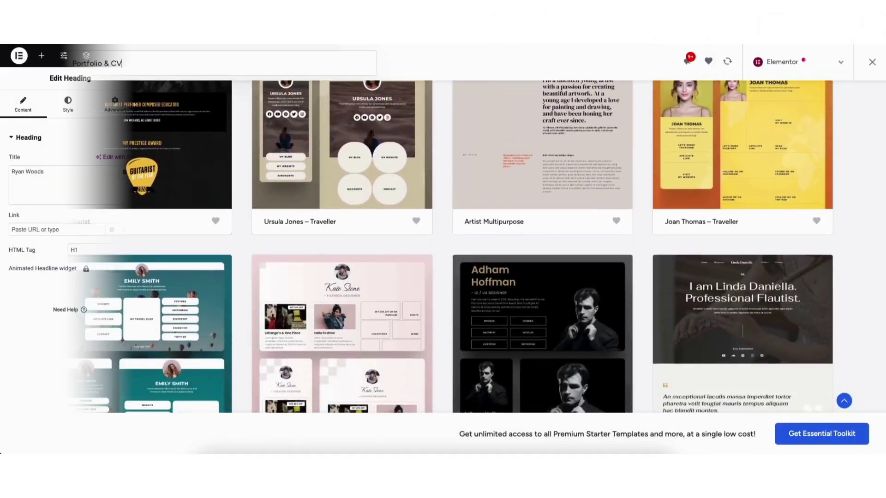
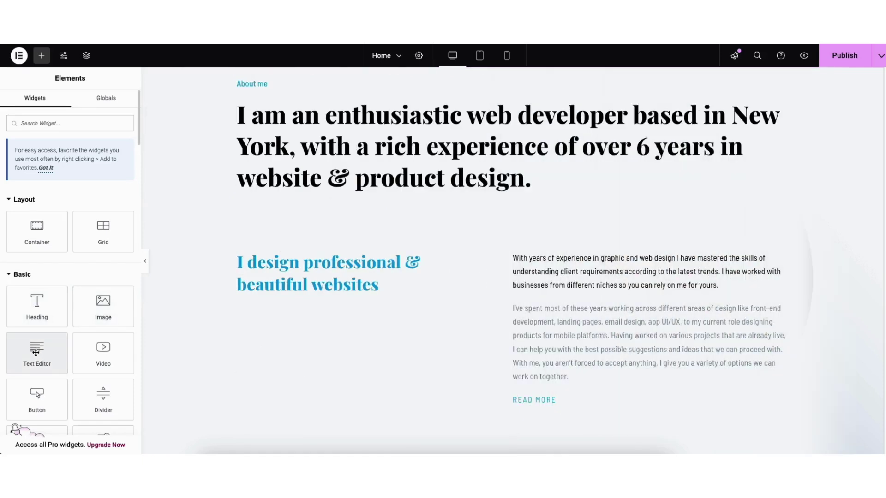
drag(34, 338, 301, 211)
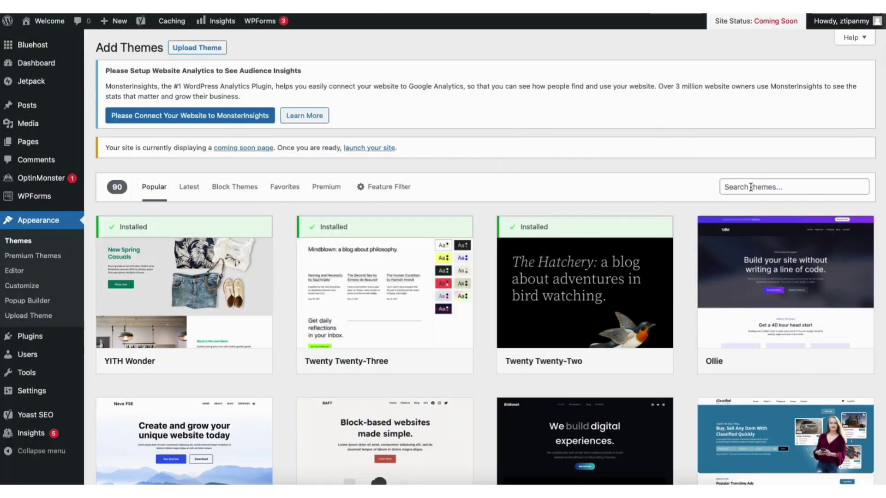
Step: Search the theme directory for 'astra', then install and activate the Astra theme
click(750, 187)
text(astra)
mouse_move(165, 292)
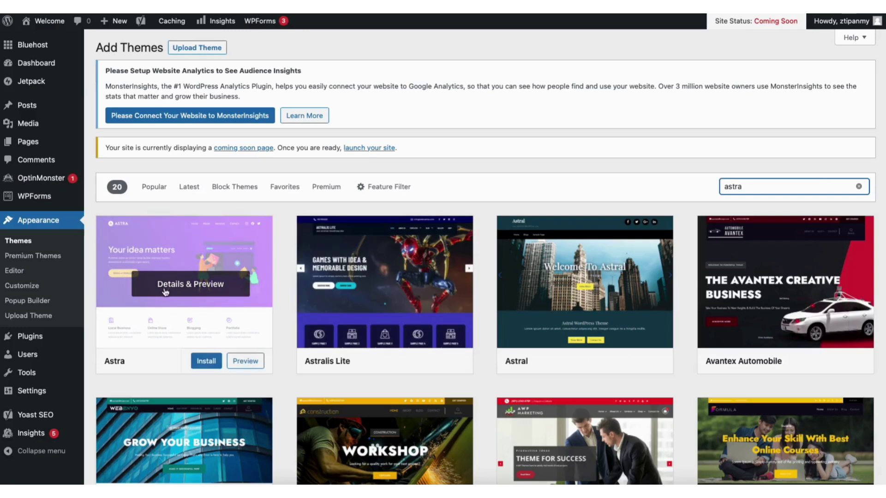
click(206, 361)
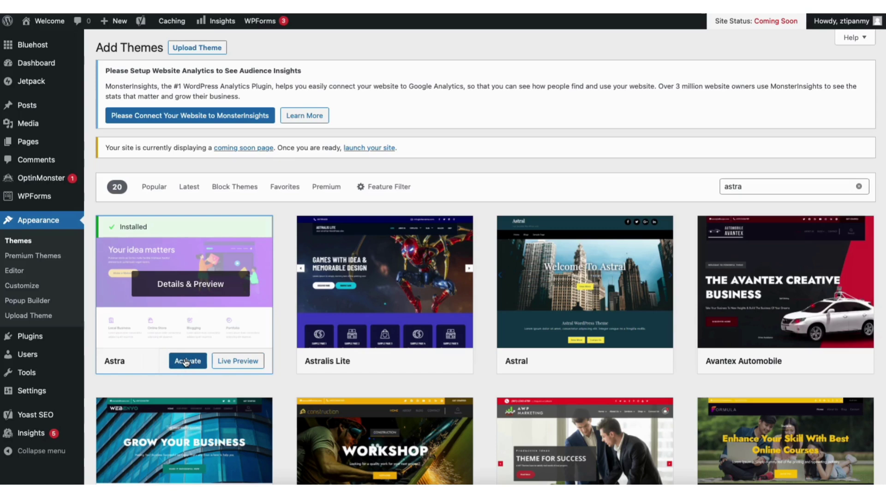
click(186, 363)
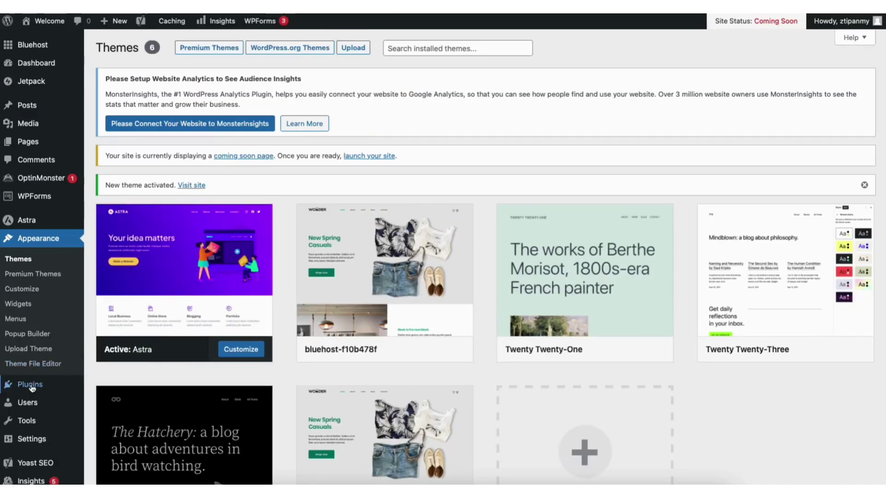
mouse_move(31, 388)
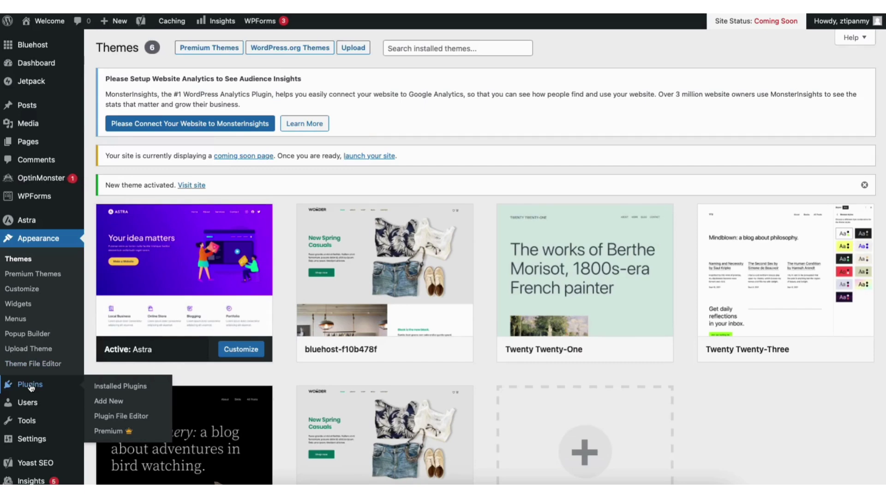
Step: Search Plugins > Add New for 'starter templates', then install and activate Starter Templates
click(111, 401)
click(764, 175)
text(starter templates)
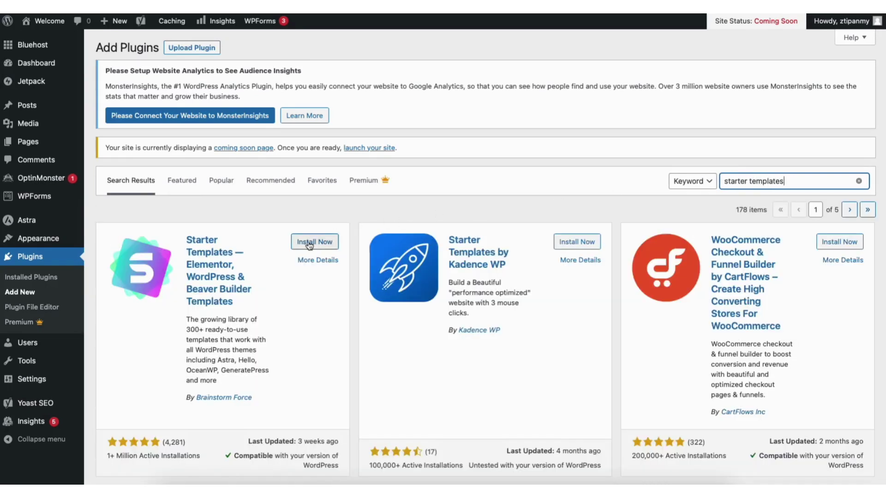
click(309, 243)
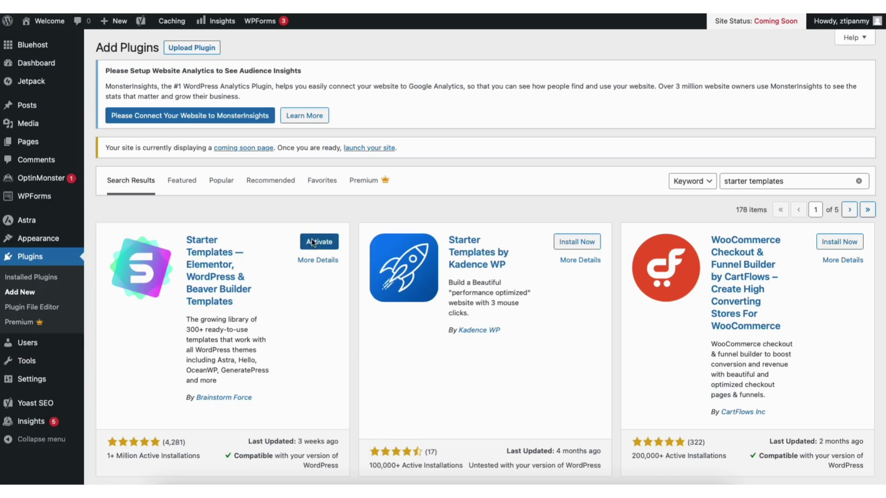
click(311, 241)
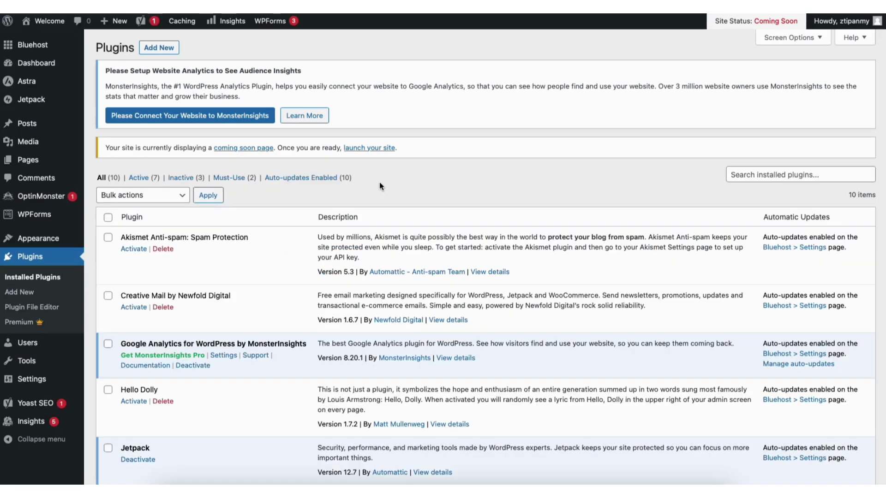
mouse_move(47, 239)
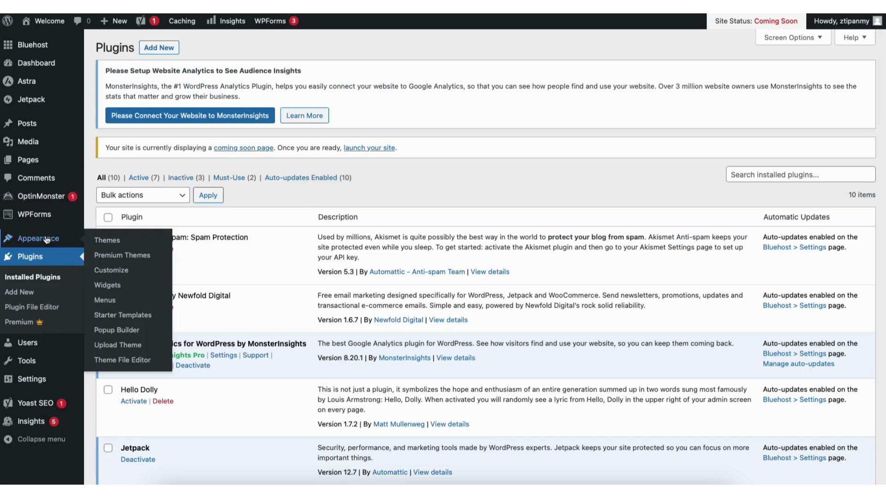
click(114, 315)
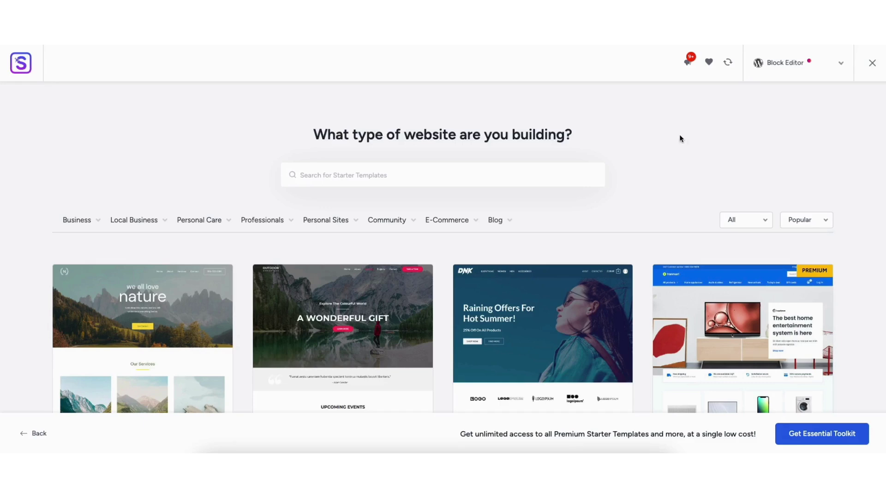
click(782, 67)
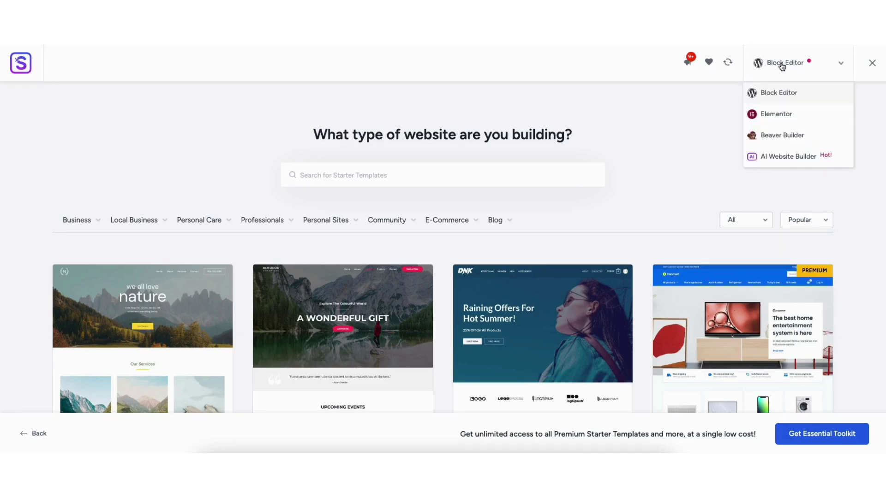
click(771, 115)
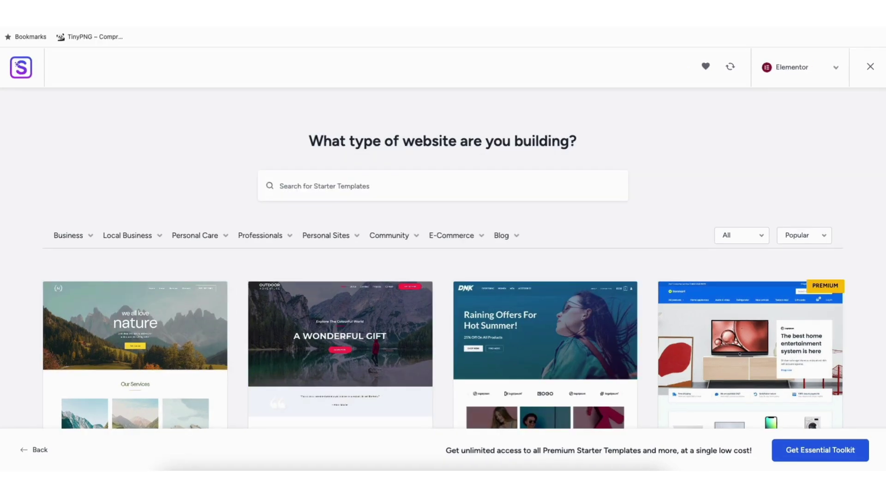
scroll(443, 276, down, 6)
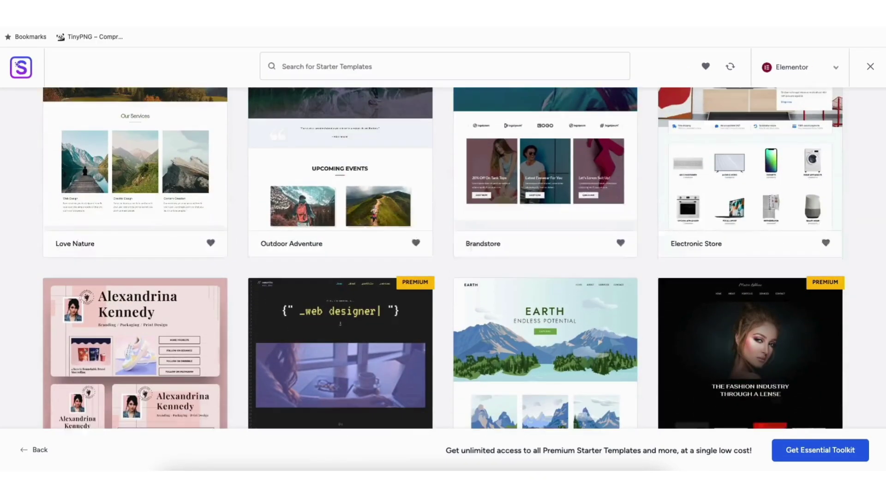
scroll(443, 259, down, 12)
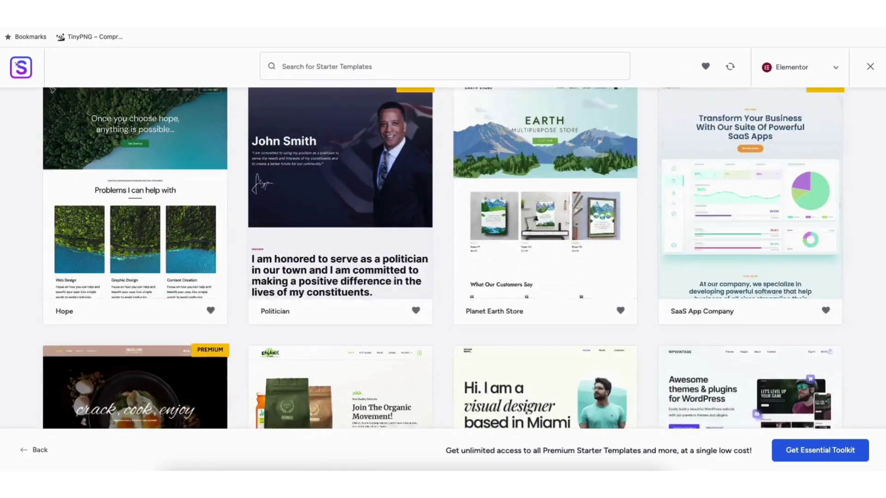
scroll(443, 258, down, 6)
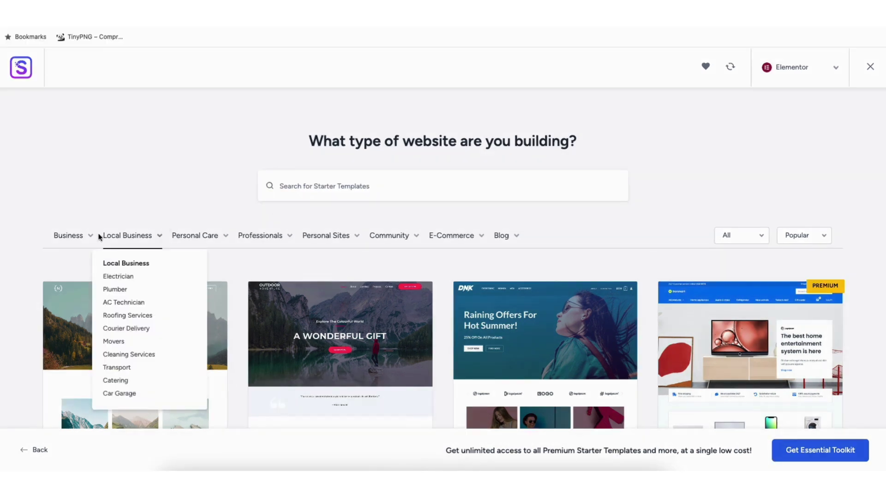
mouse_move(66, 226)
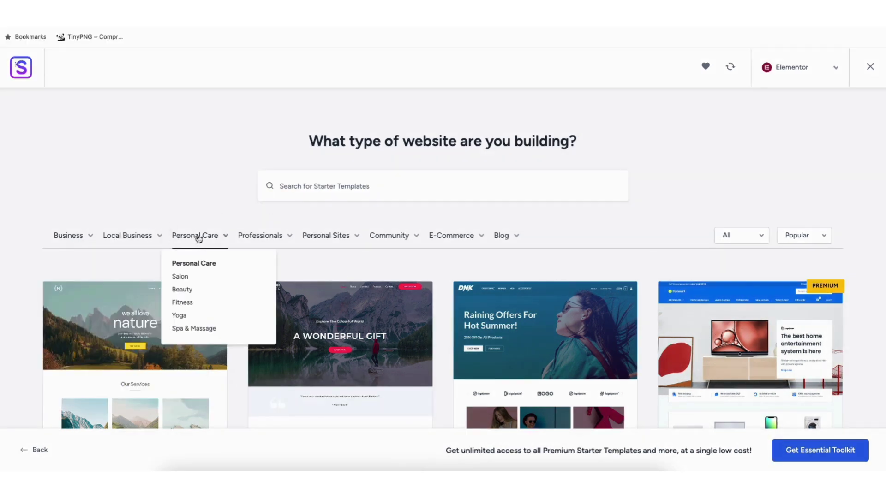
mouse_move(265, 240)
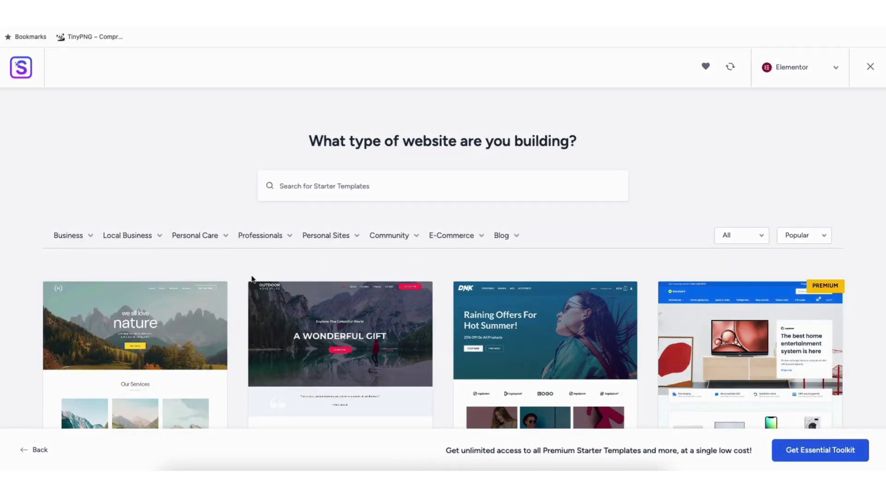
click(129, 339)
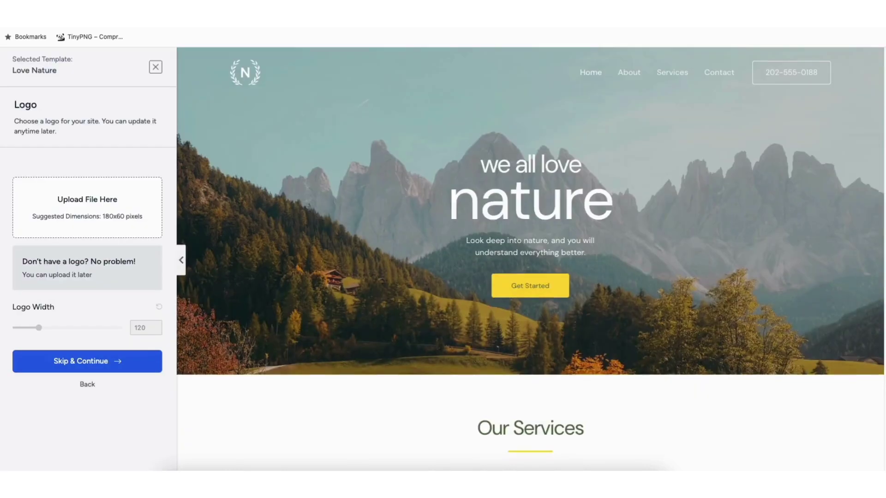
scroll(530, 259, down, 5)
scroll(531, 259, down, 9)
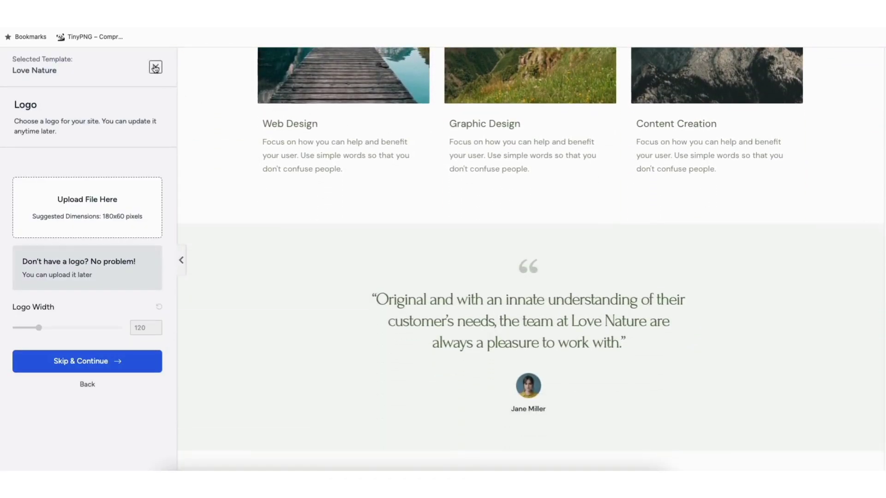
click(155, 68)
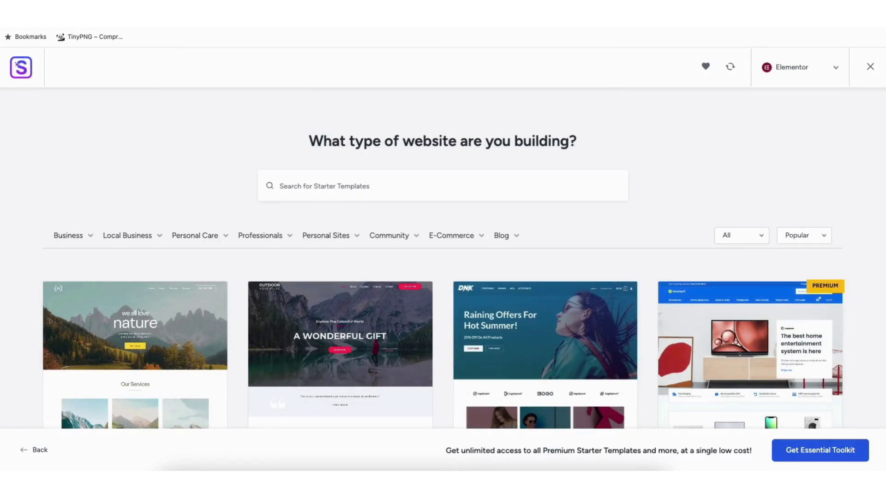
scroll(442, 258, down, 7)
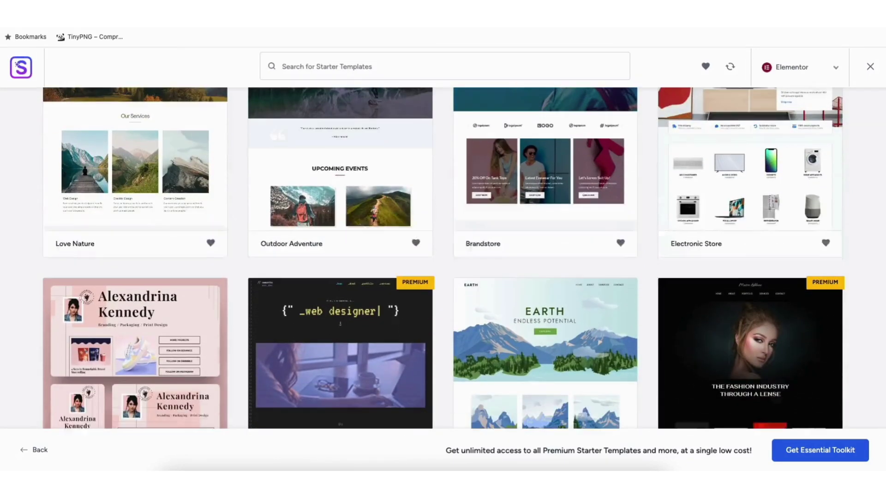
scroll(443, 259, down, 12)
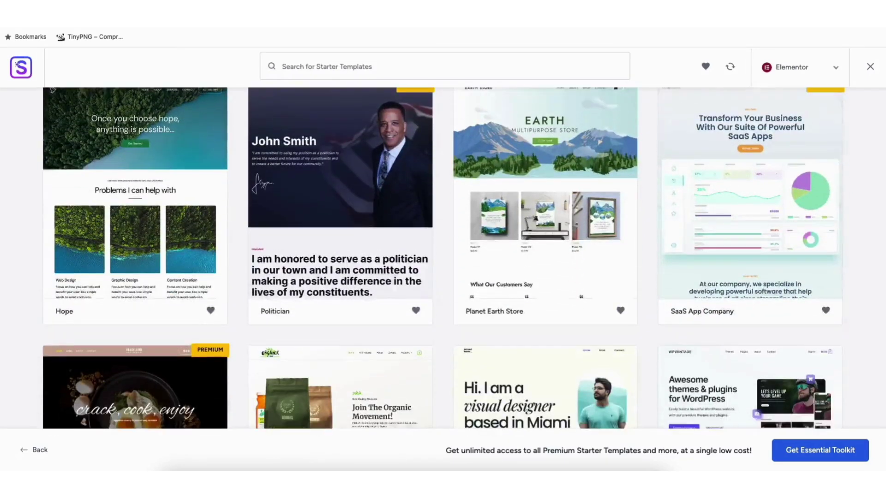
scroll(443, 259, down, 9)
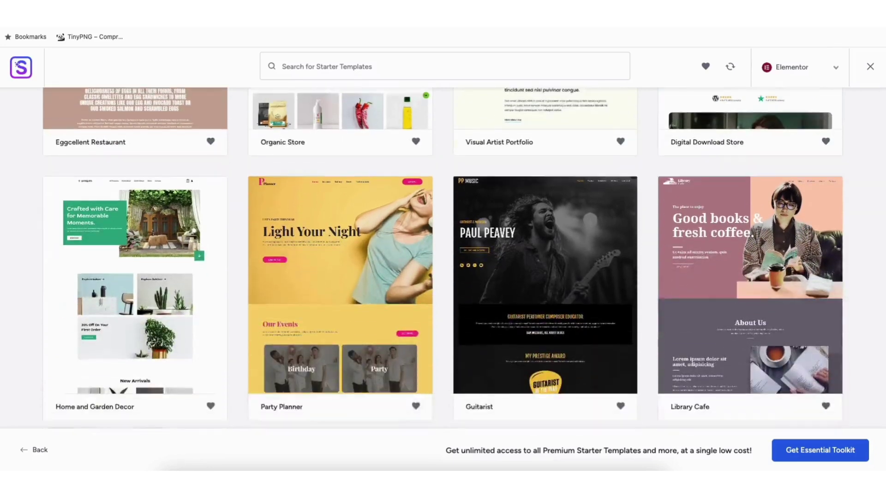
scroll(359, 248, down, 15)
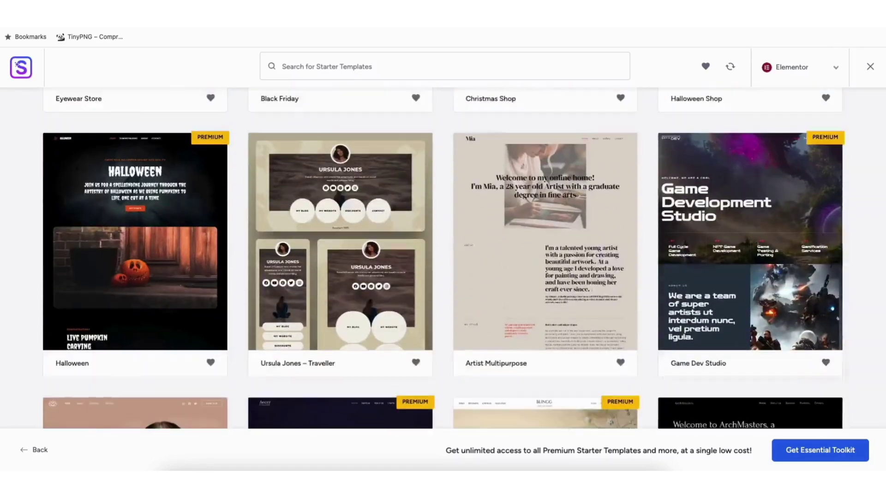
scroll(443, 259, down, 13)
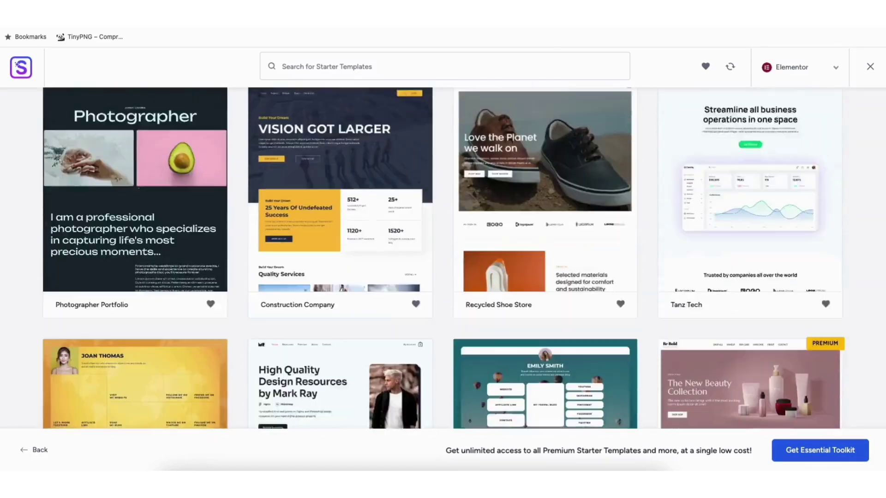
scroll(443, 258, down, 10)
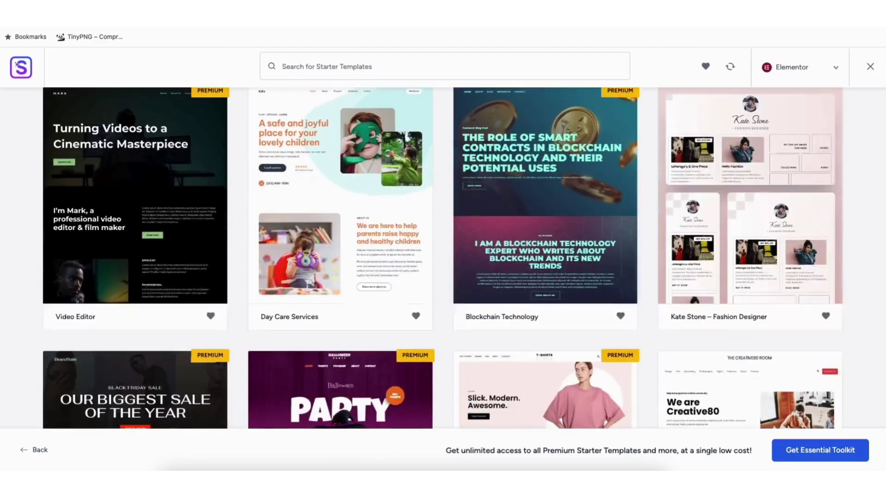
scroll(443, 258, down, 8)
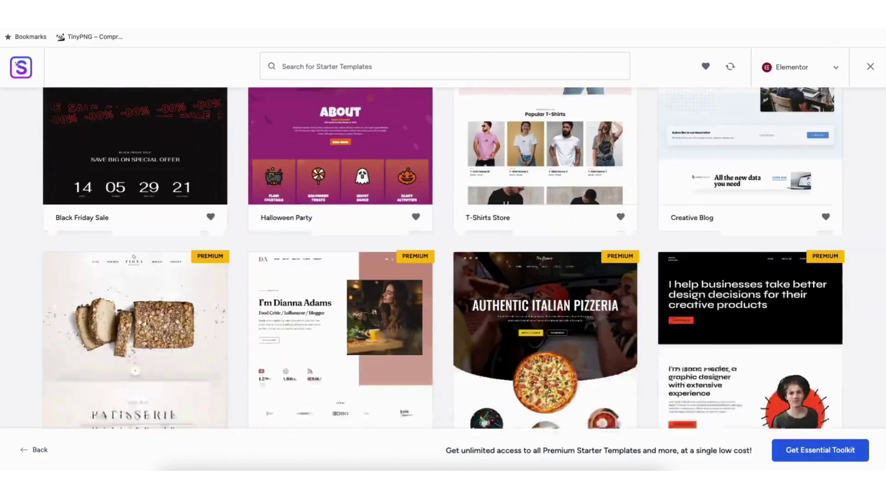
scroll(443, 258, down, 8)
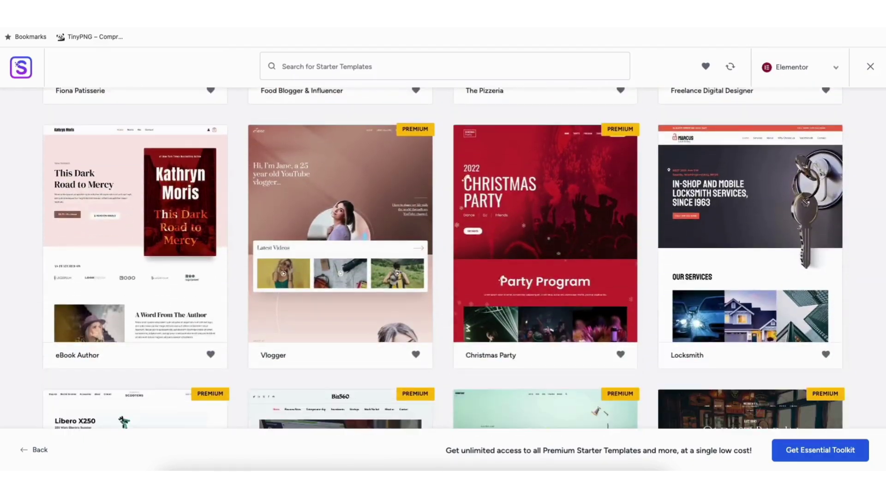
scroll(442, 259, down, 6)
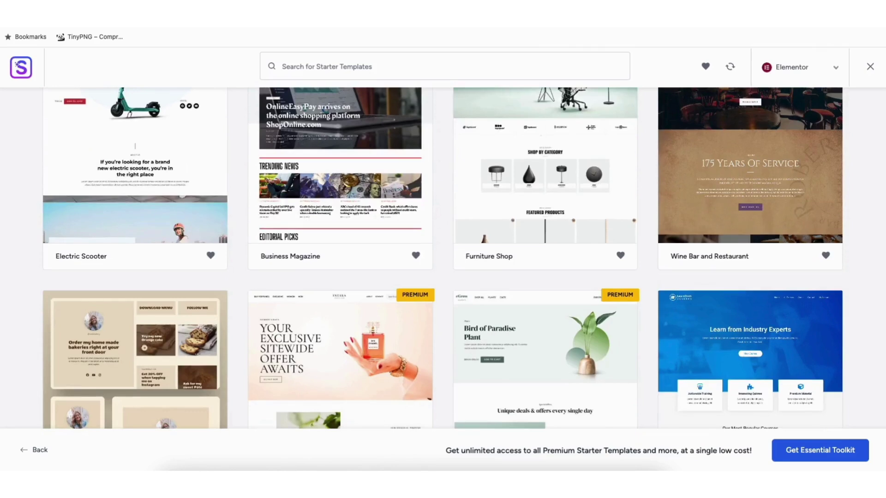
scroll(443, 258, down, 2)
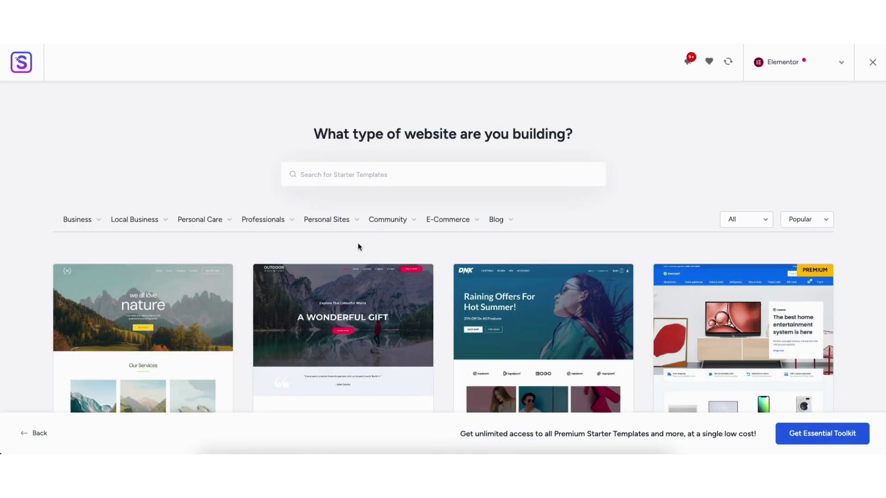
Step: Pick Portfolio & CV from the Personal Sites dropdown and scroll through the filtered templates
mouse_move(326, 226)
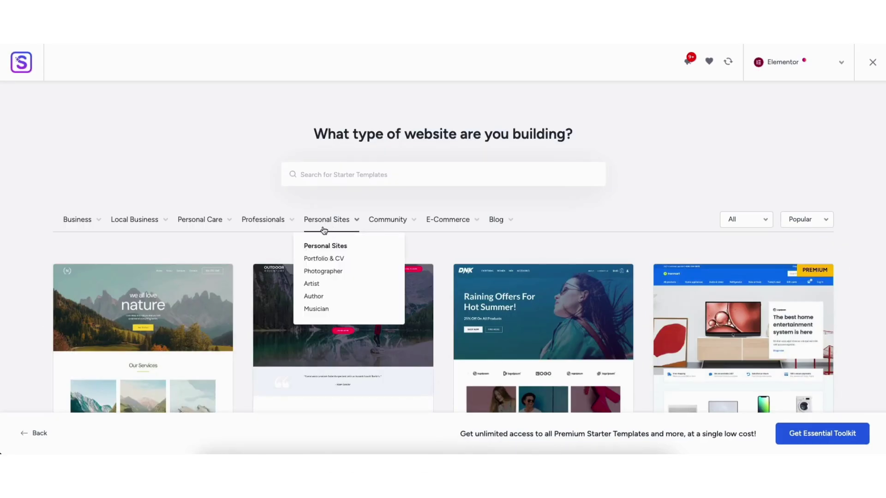
click(326, 260)
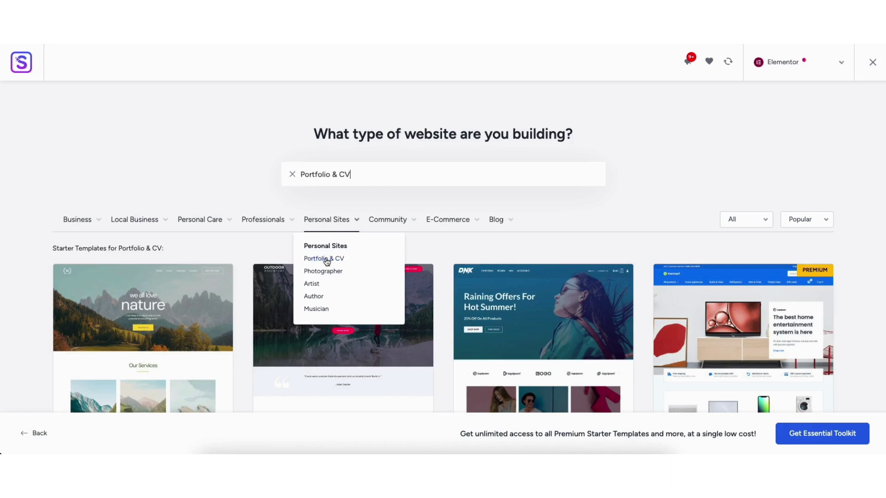
scroll(874, 156, down, 10)
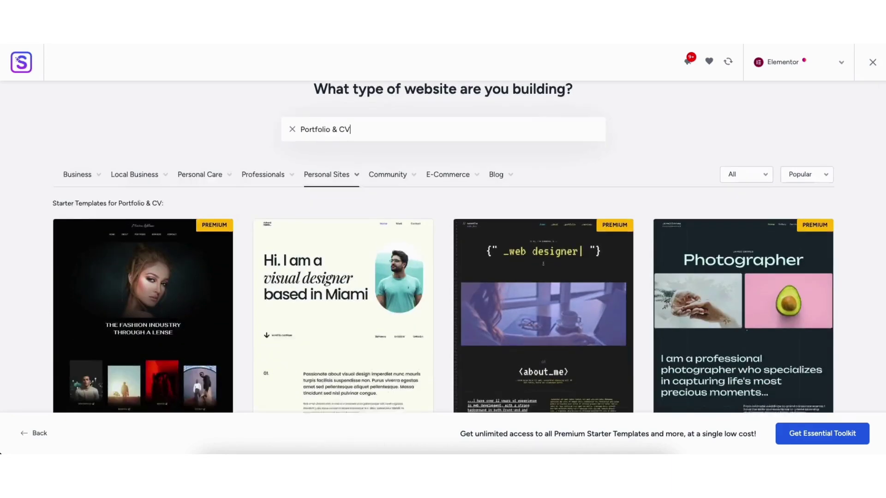
scroll(874, 156, down, 15)
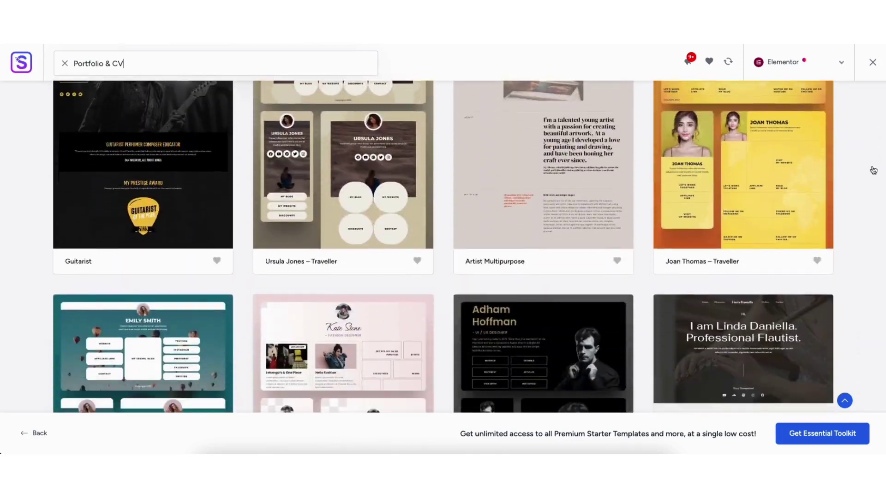
scroll(443, 247, down, 10)
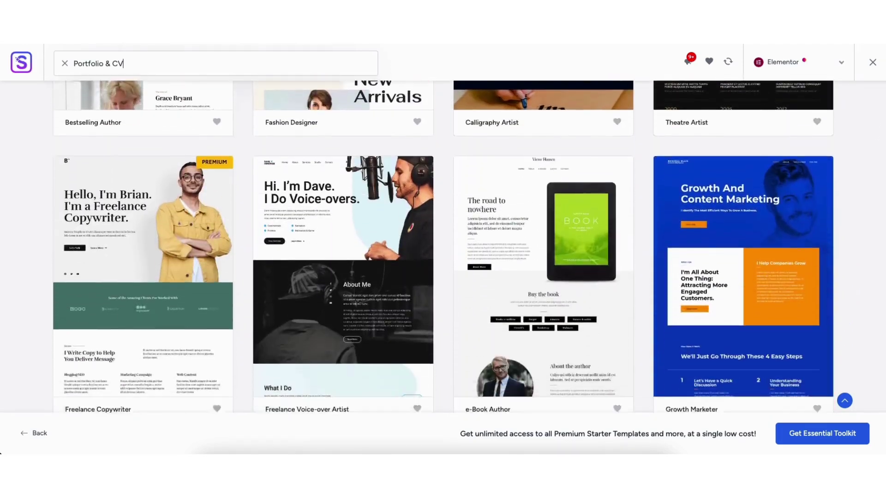
scroll(884, 117, up, 20)
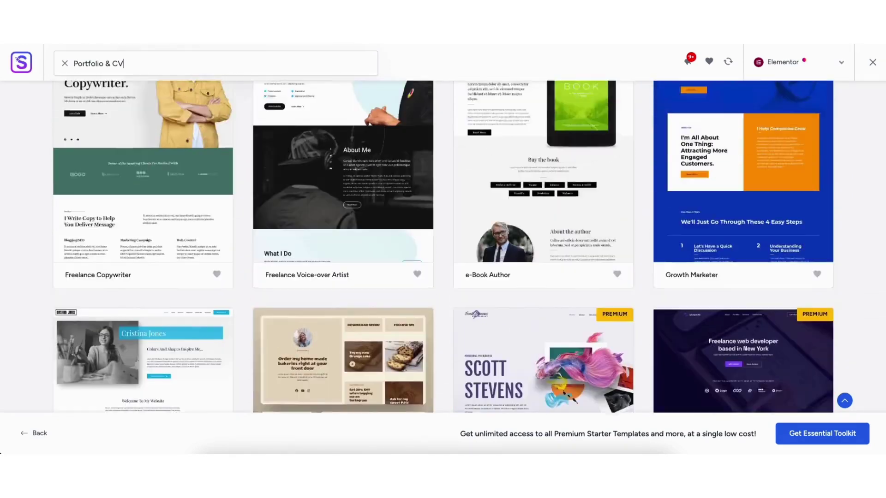
scroll(884, 116, down, 5)
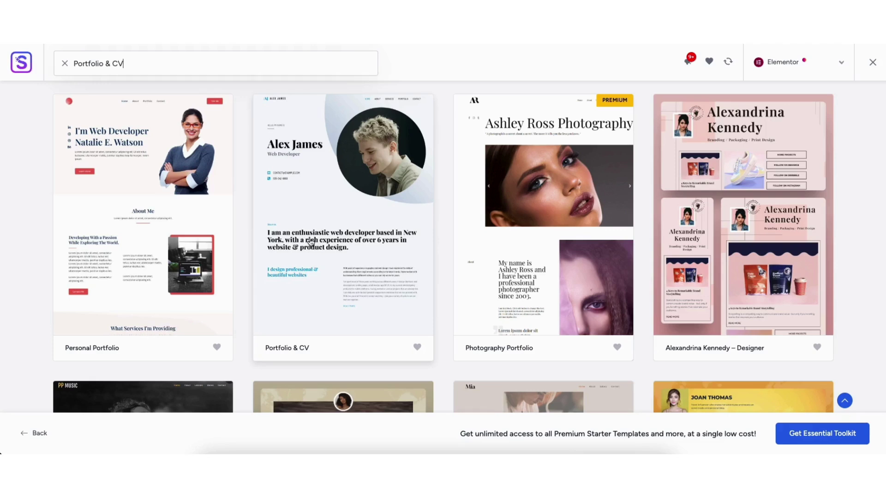
Step: Pick the Portfolio & CV template, preview several colour palettes, then keep Original and continue
click(310, 241)
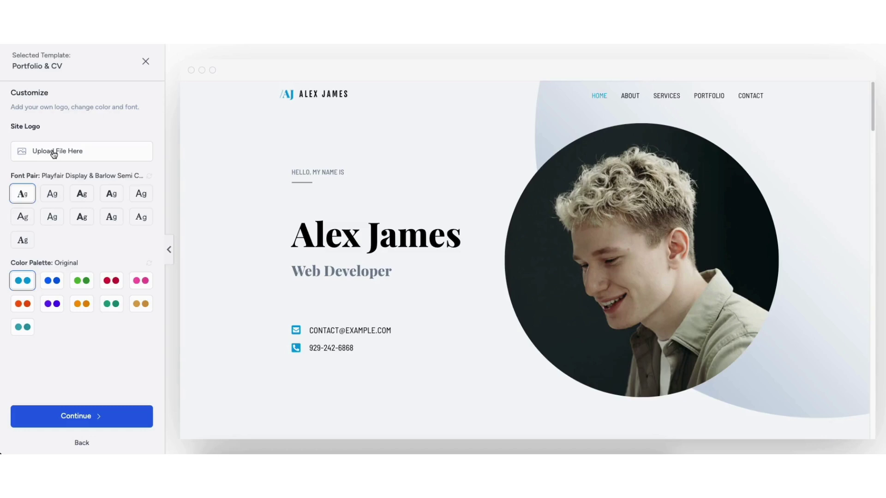
click(52, 281)
click(86, 284)
click(113, 285)
click(143, 284)
click(142, 305)
click(109, 305)
click(81, 303)
click(52, 303)
click(23, 303)
click(24, 323)
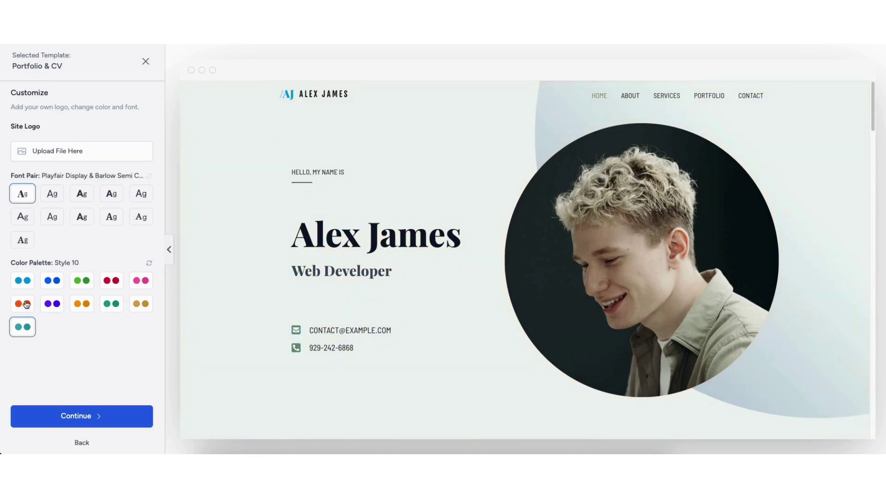
click(23, 282)
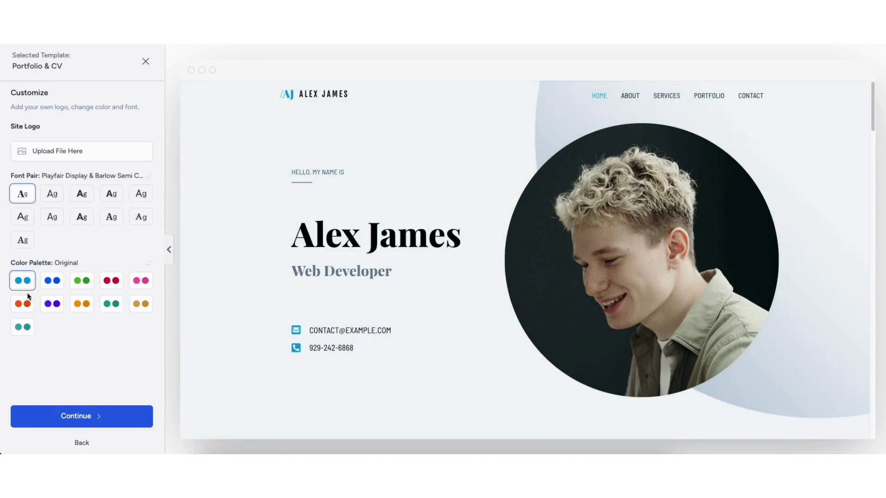
click(65, 418)
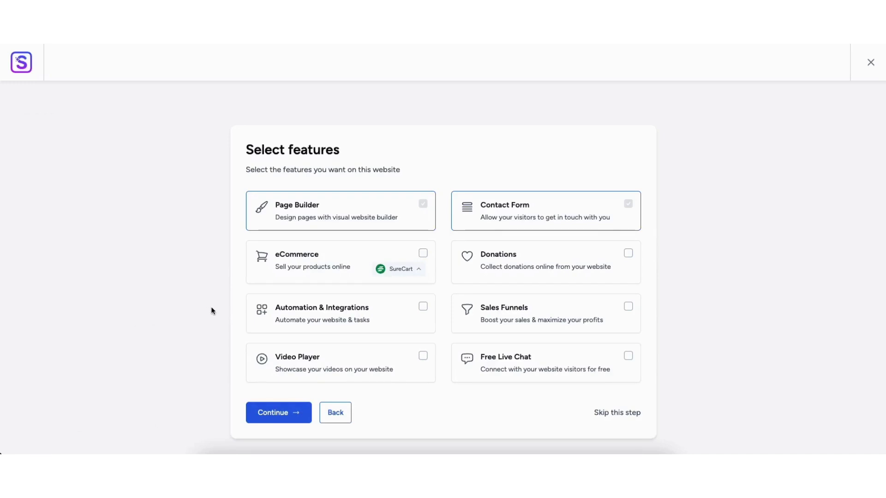
Step: Skip the extra features, build the Portfolio & CV site, and view the finished website
click(632, 413)
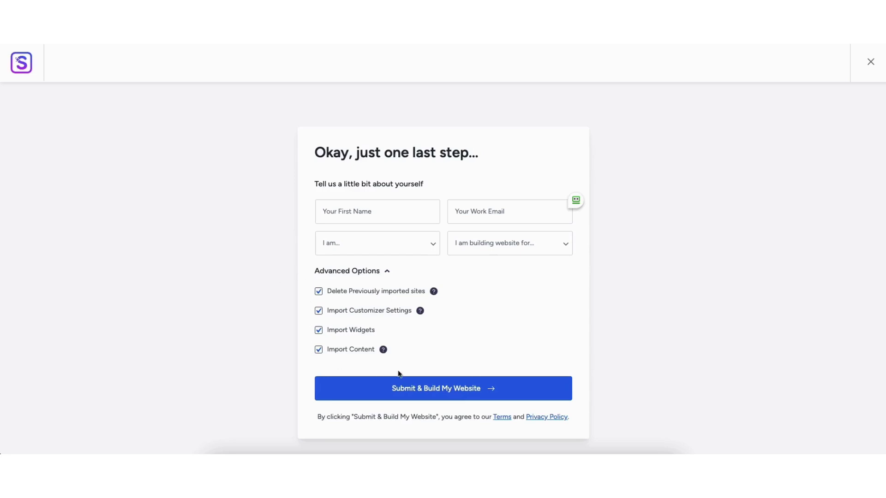
click(428, 388)
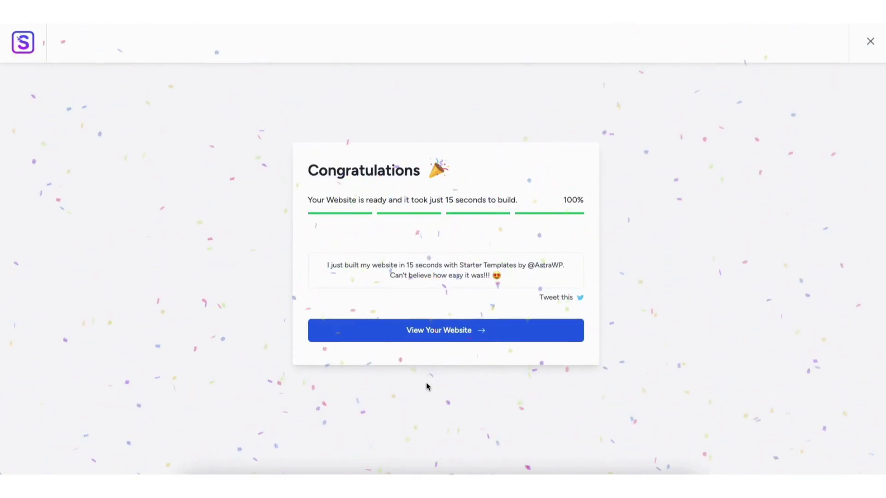
click(426, 330)
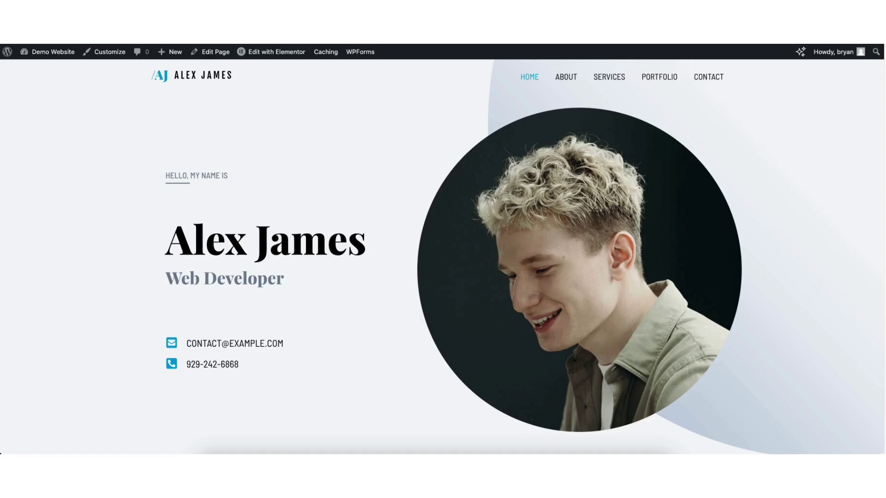
Step: Scroll the live site down to the footer, then open the Home page with Elementor
scroll(443, 256, down, 10)
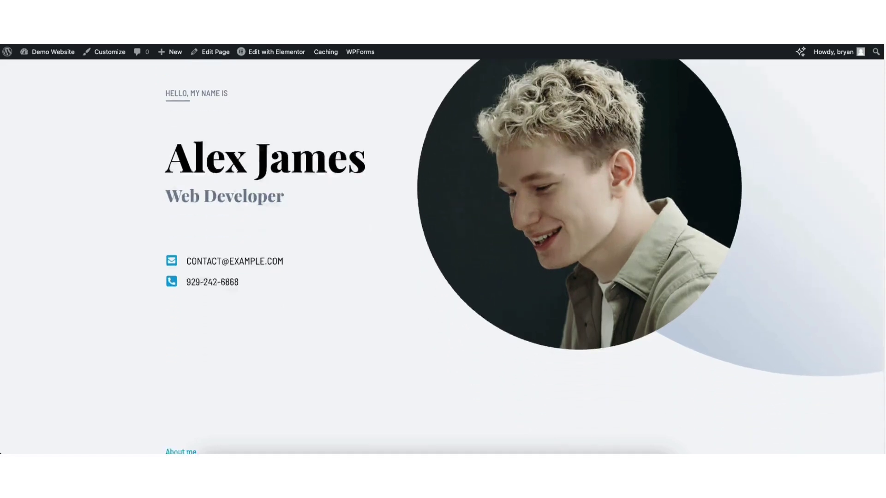
scroll(443, 256, down, 10)
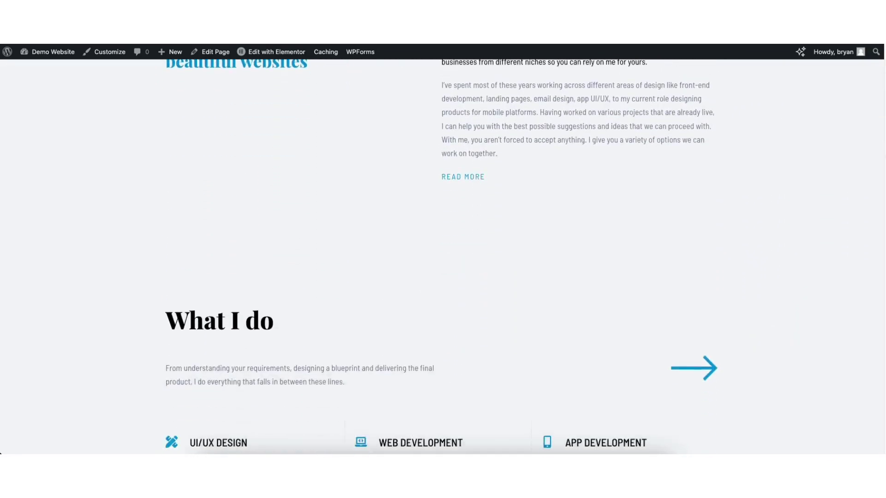
scroll(443, 256, down, 10)
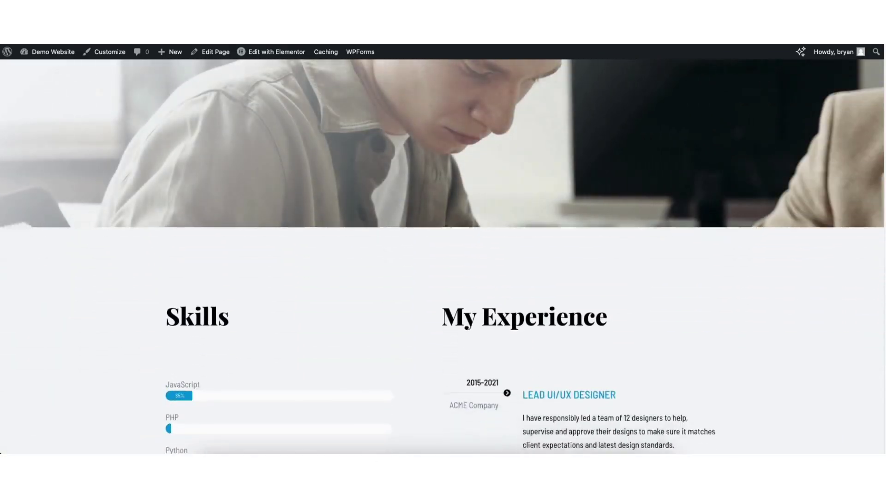
scroll(443, 256, down, 10)
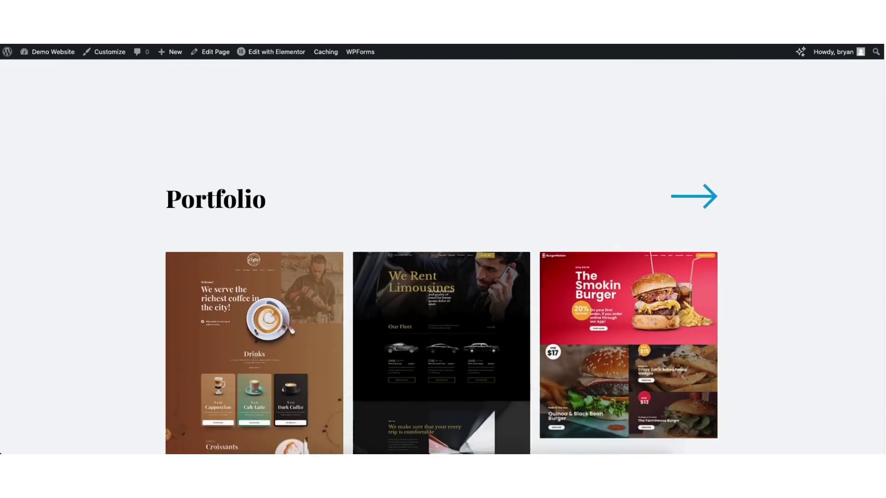
scroll(443, 256, down, 3)
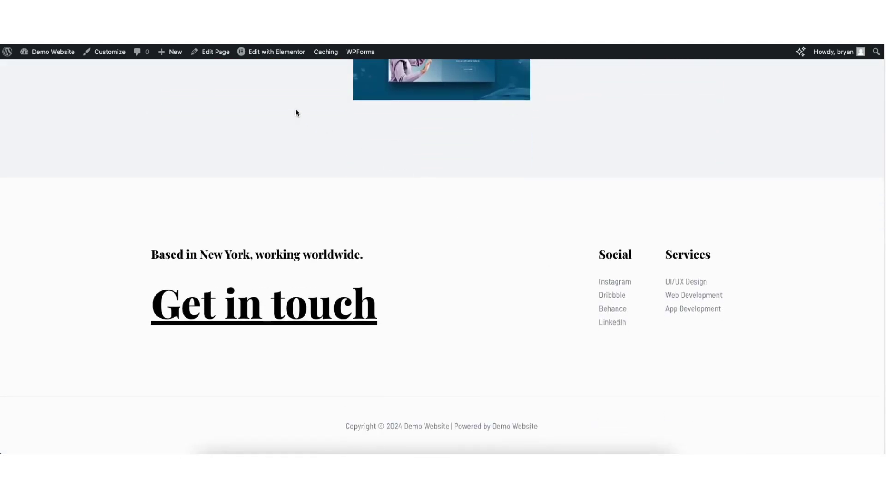
mouse_move(267, 54)
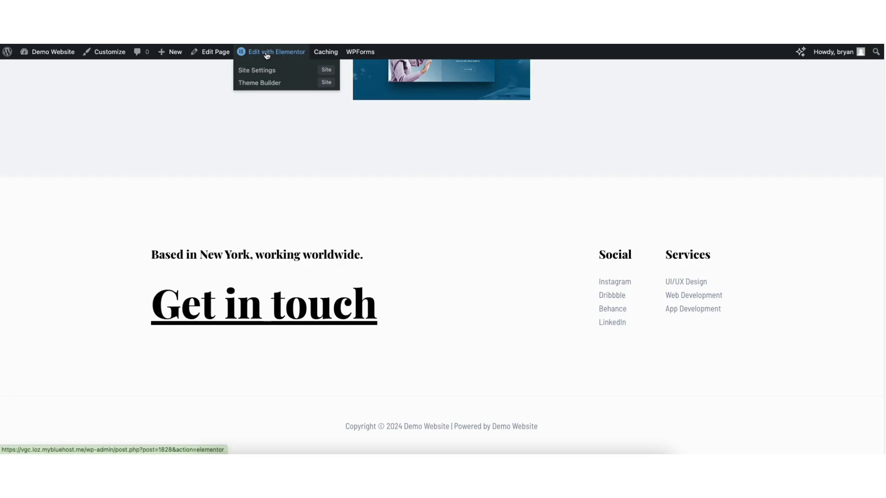
click(268, 54)
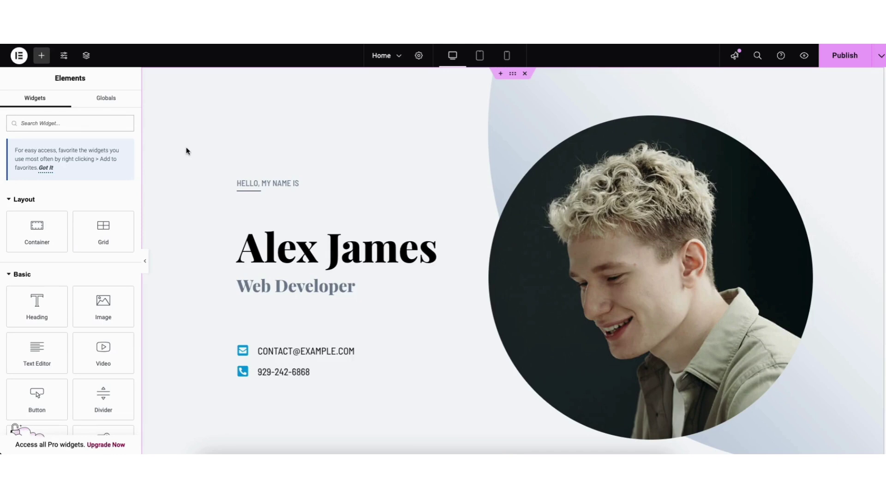
click(262, 248)
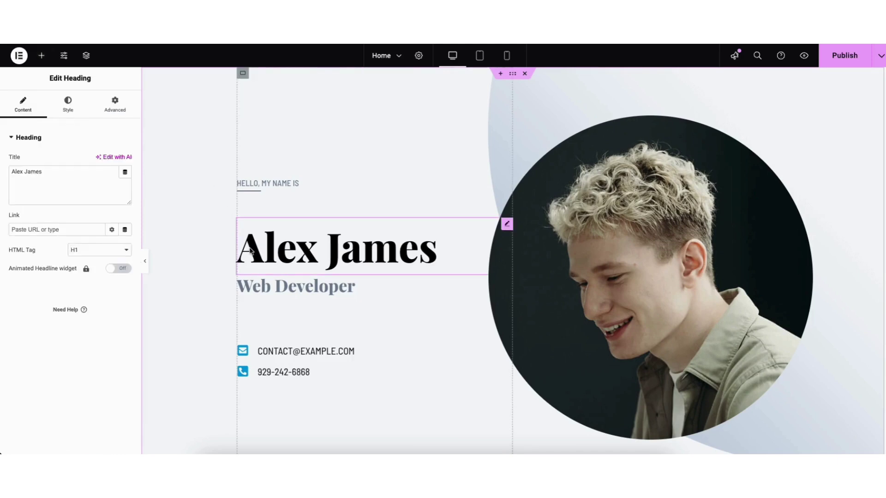
drag(11, 171, 57, 173)
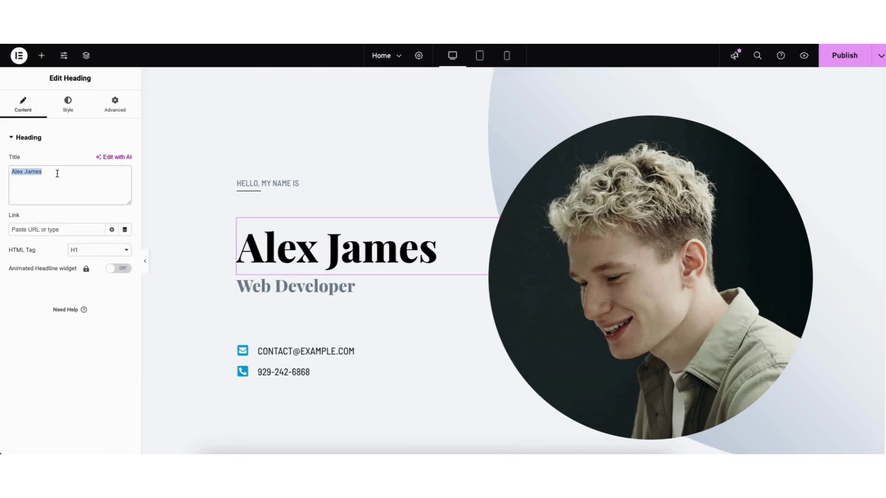
click(257, 251)
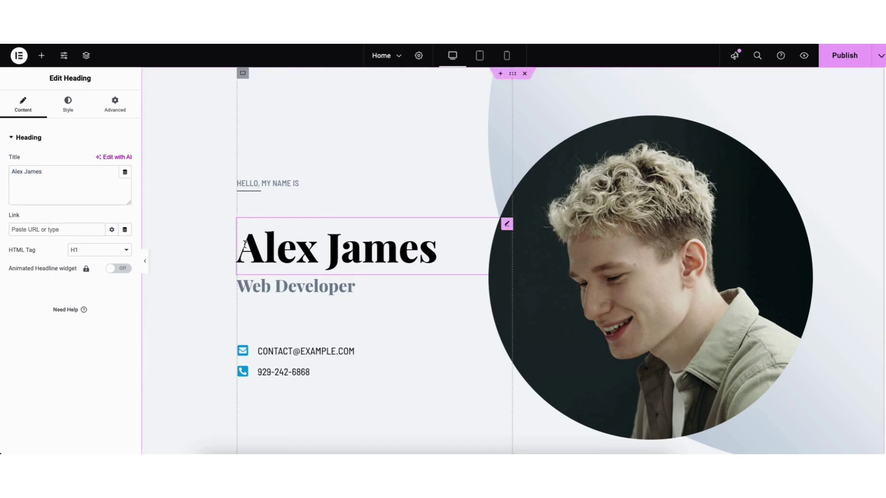
drag(51, 174, 6, 170)
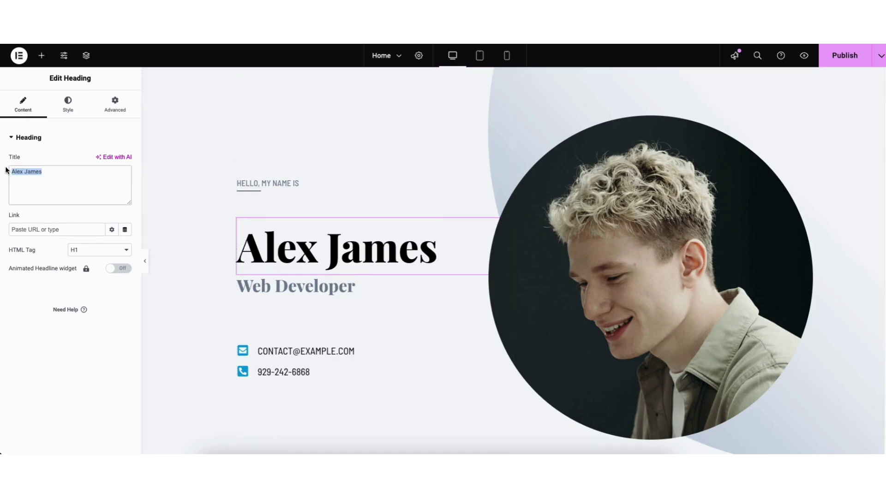
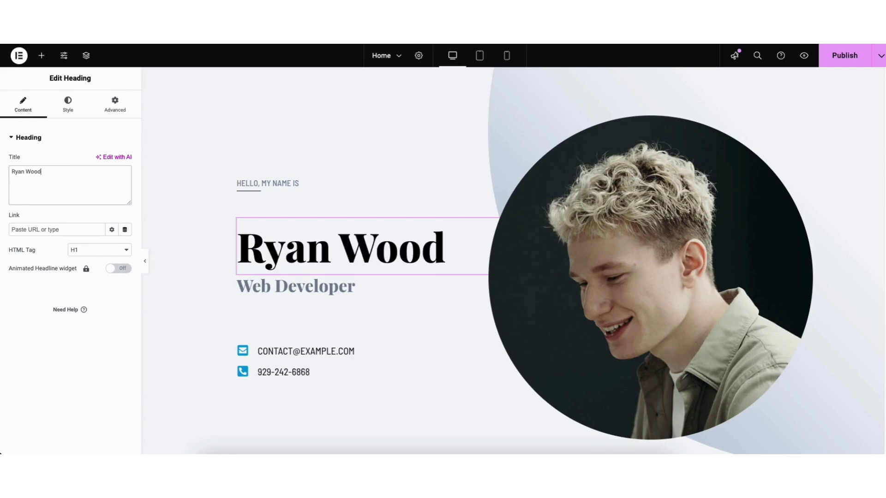
Step: Keep the heading as H1 and browse Typography font families without changing them
click(90, 250)
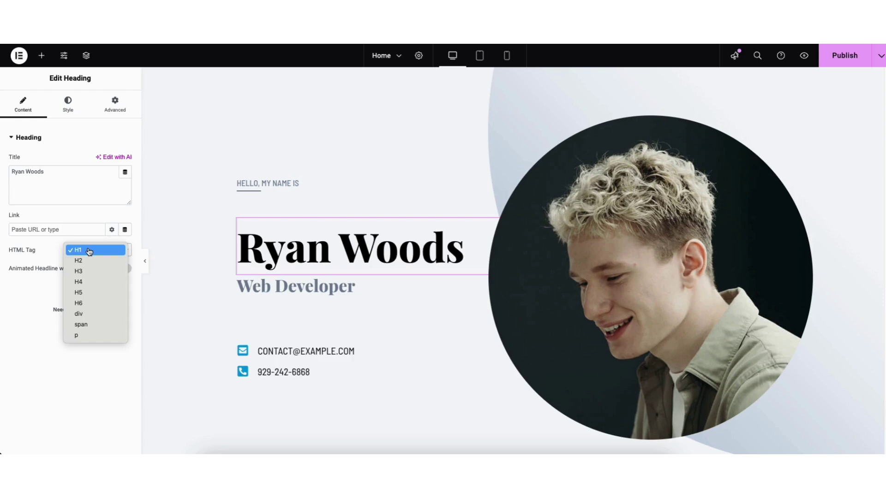
click(90, 251)
click(67, 105)
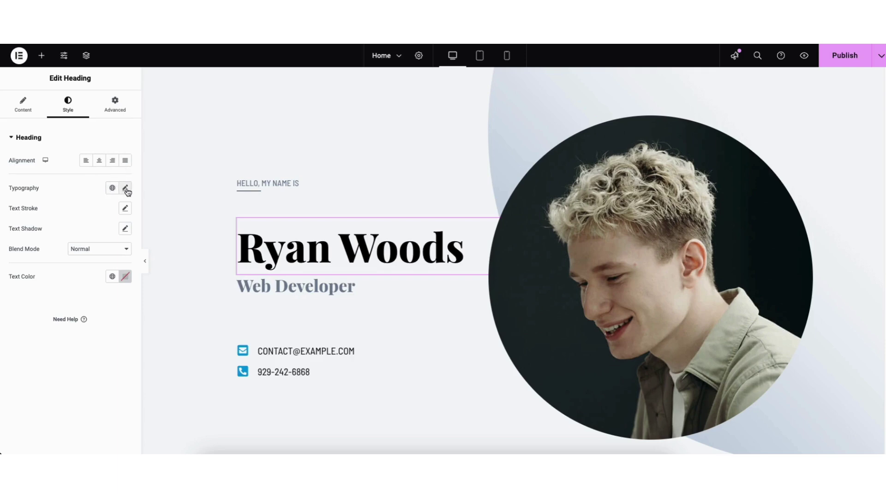
click(126, 189)
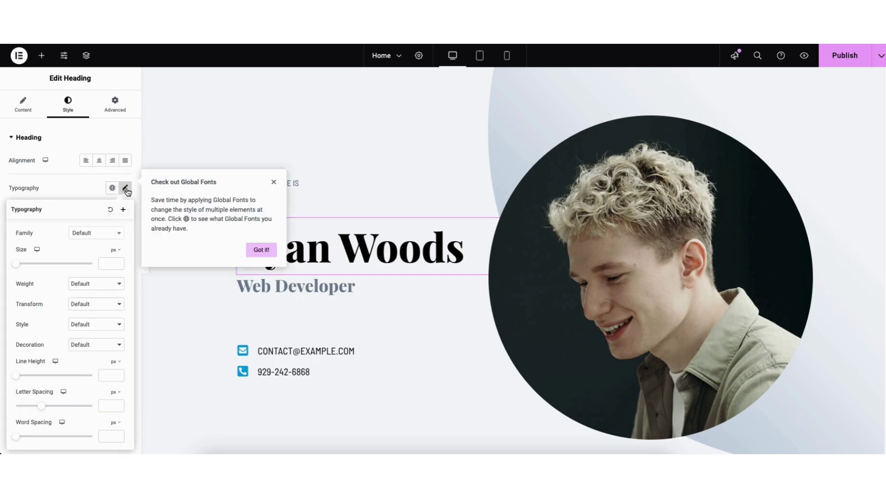
click(116, 236)
drag(121, 260, 122, 268)
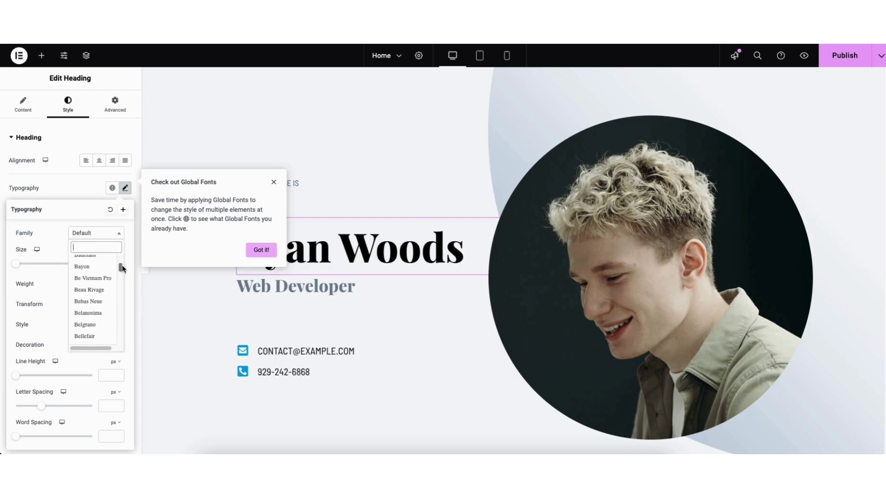
click(59, 241)
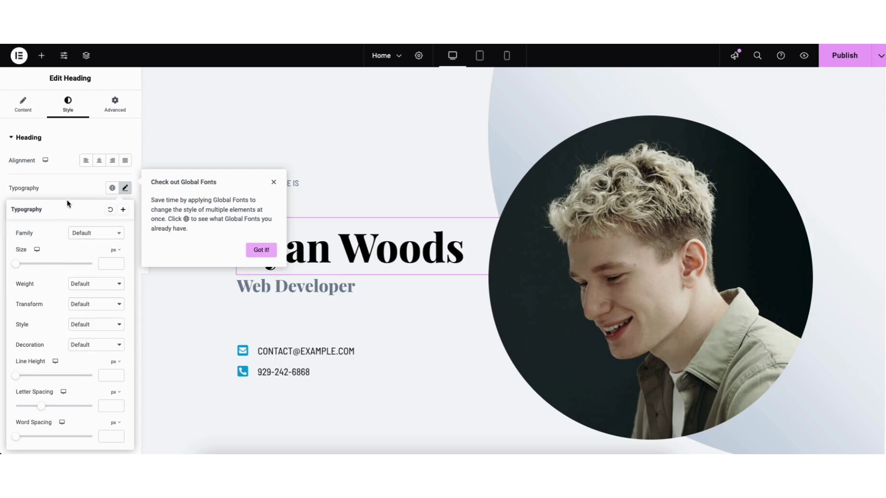
click(69, 185)
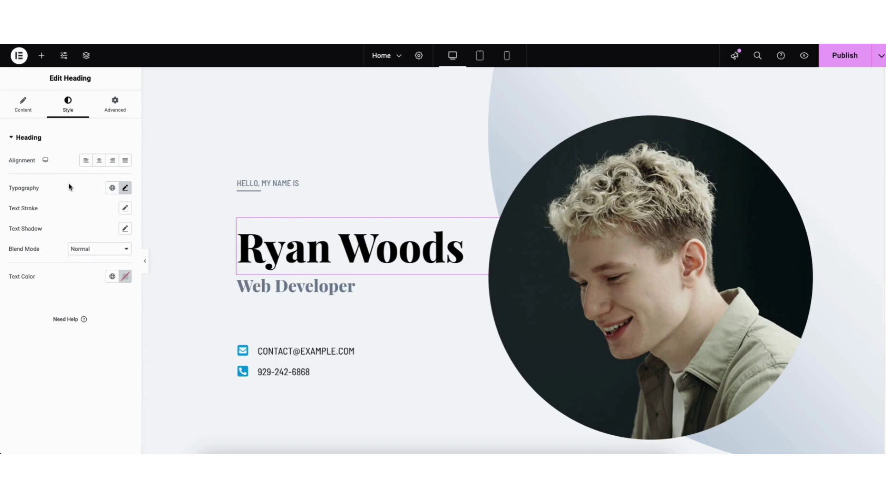
click(624, 240)
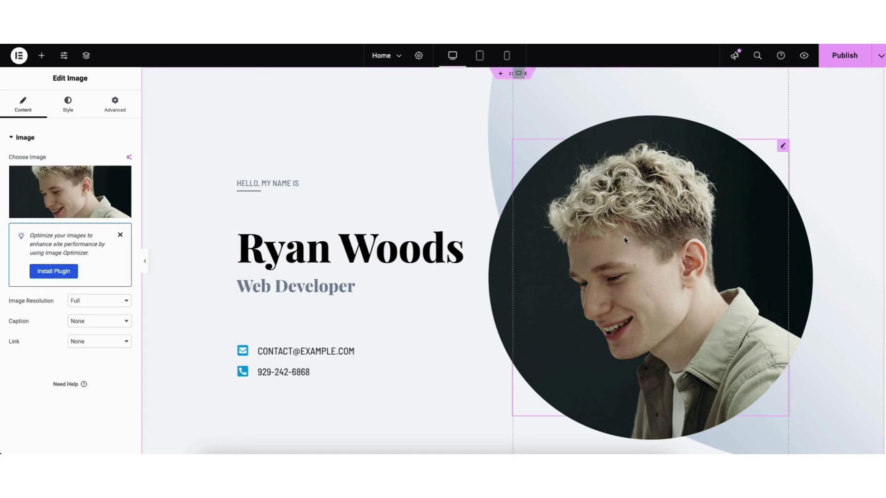
mouse_move(50, 193)
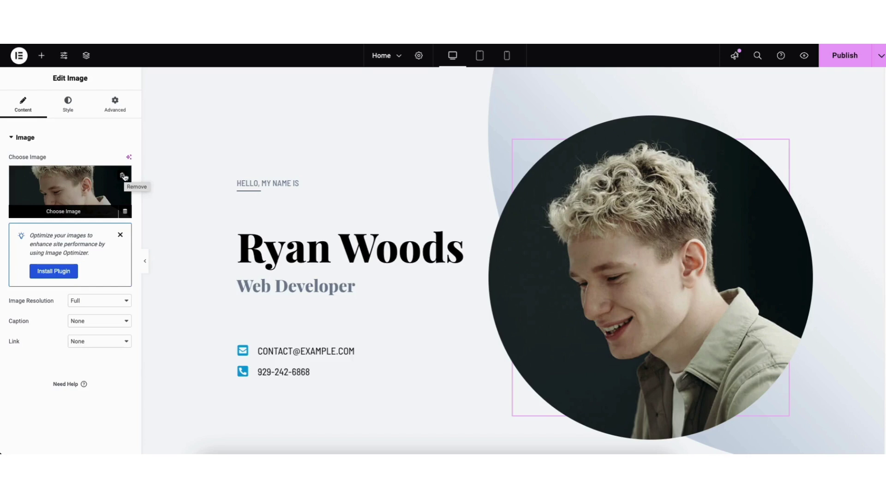
click(71, 194)
click(126, 93)
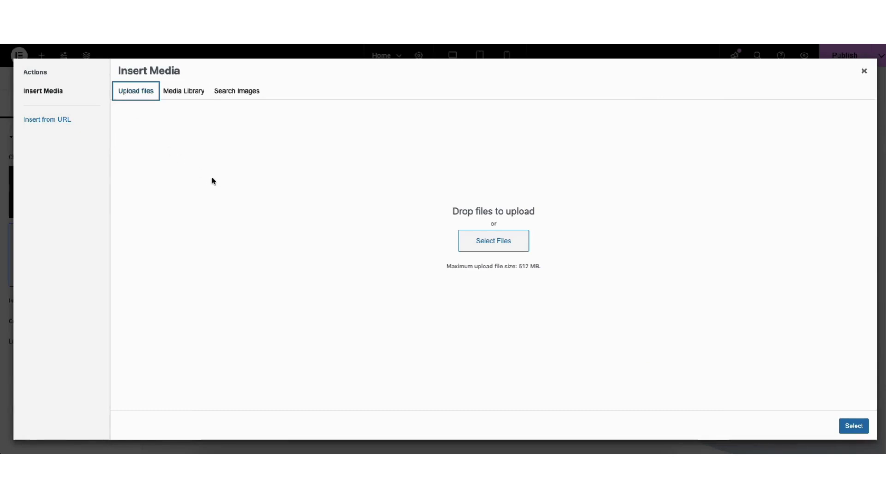
click(184, 92)
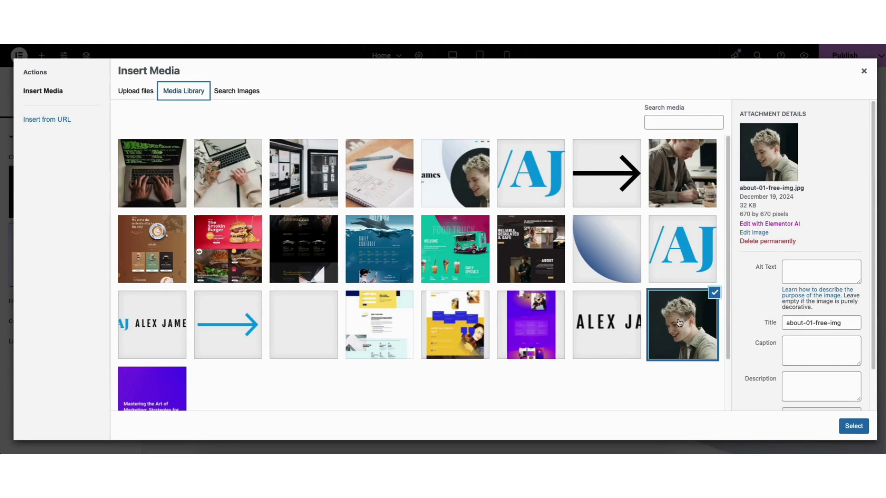
click(854, 426)
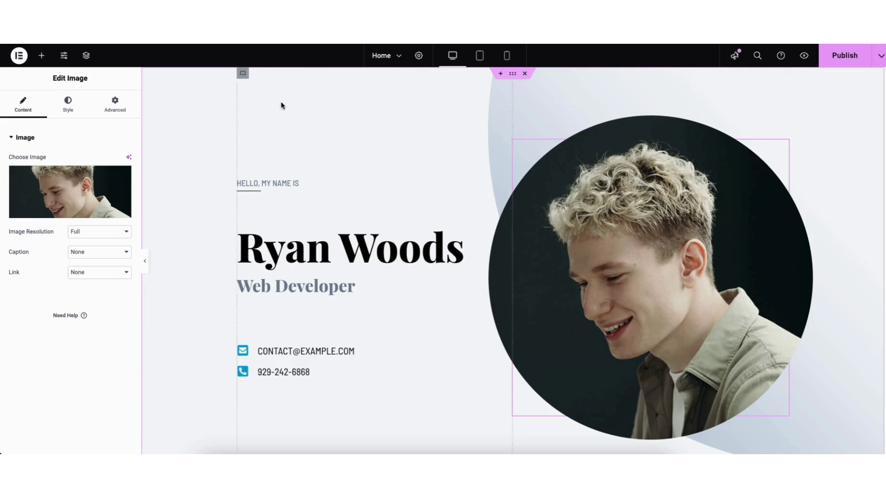
right_click(176, 99)
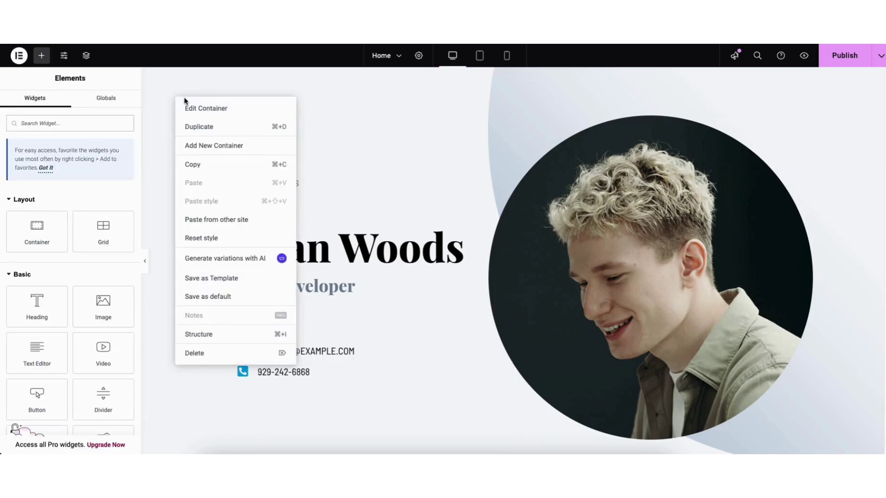
Step: Set the hero container's background overlay to the bg-02-free-img gradient from the Media Library
click(199, 108)
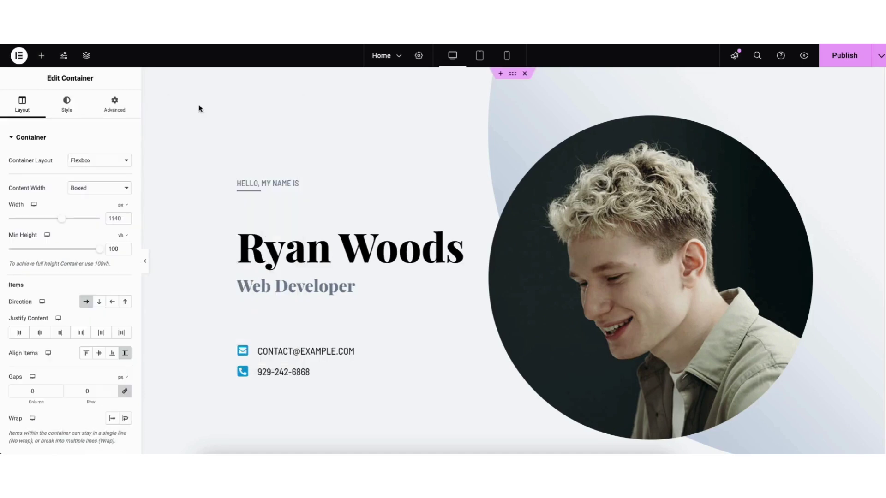
click(67, 107)
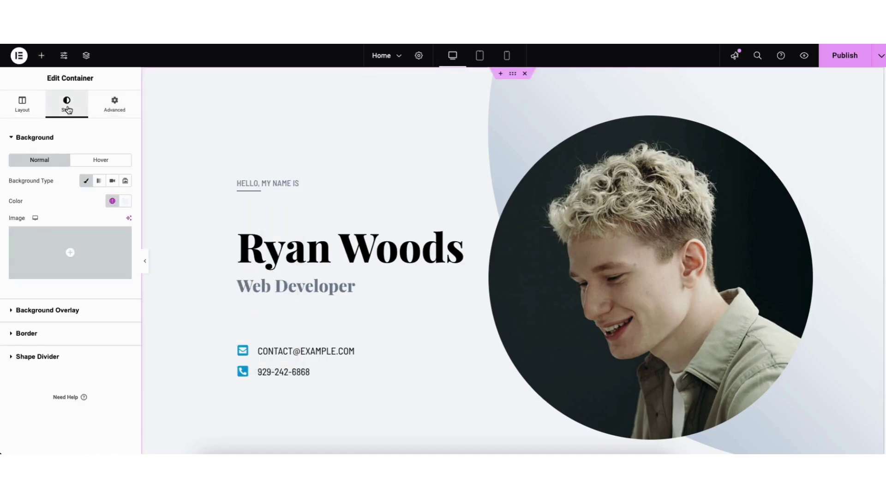
click(51, 313)
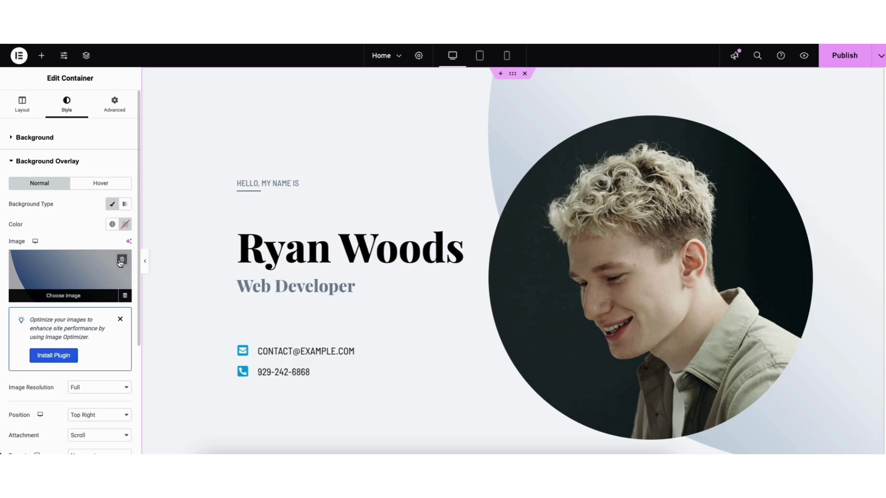
click(70, 277)
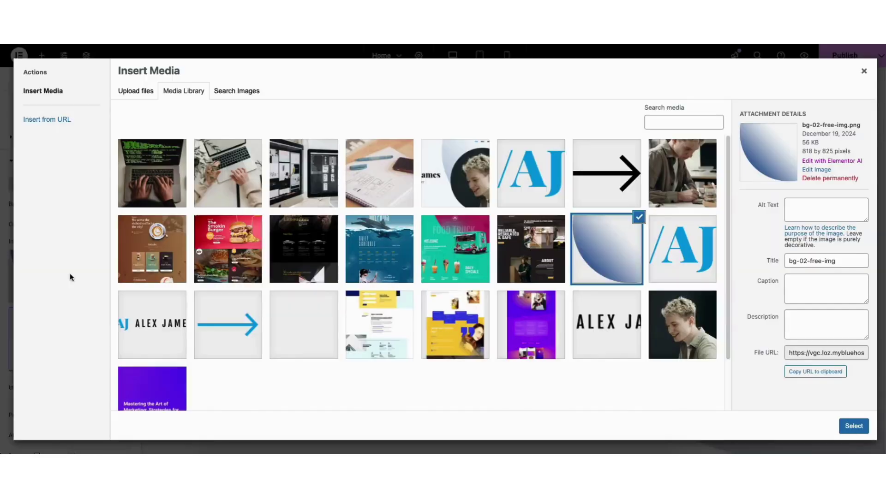
click(135, 93)
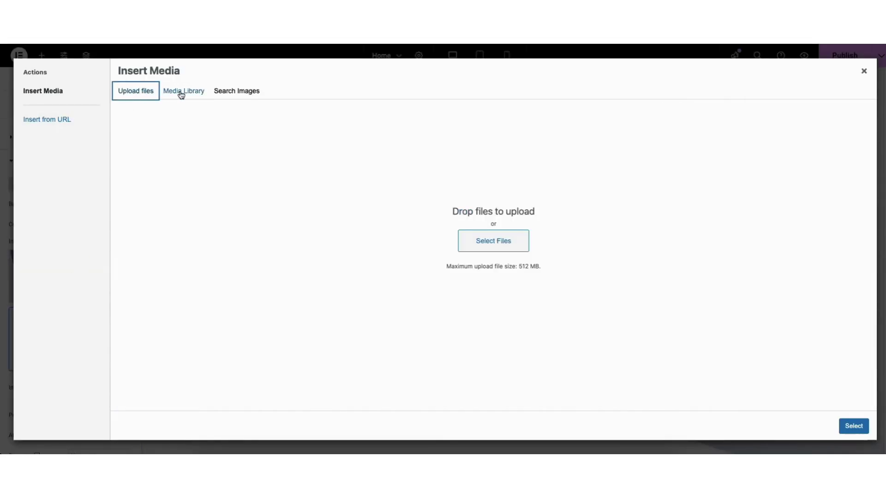
click(180, 95)
click(863, 72)
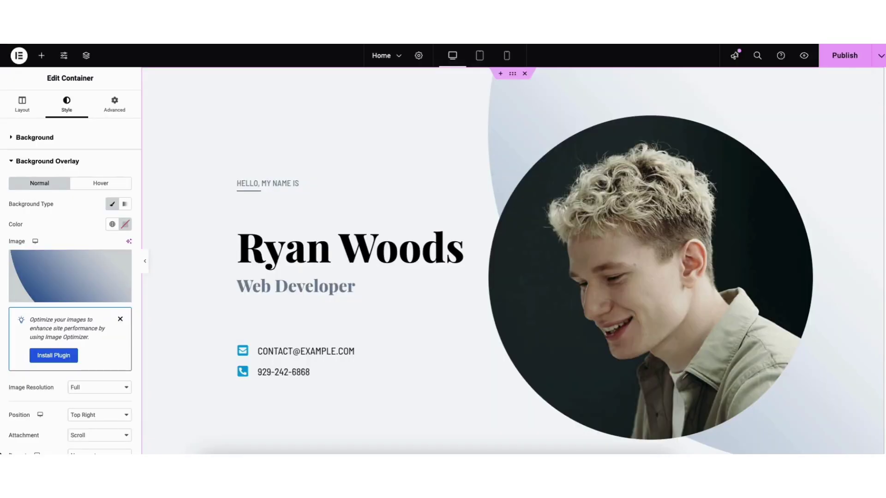
Step: Inspect the contact list's email item and browse the Icon Library, keeping the envelope icon
click(272, 353)
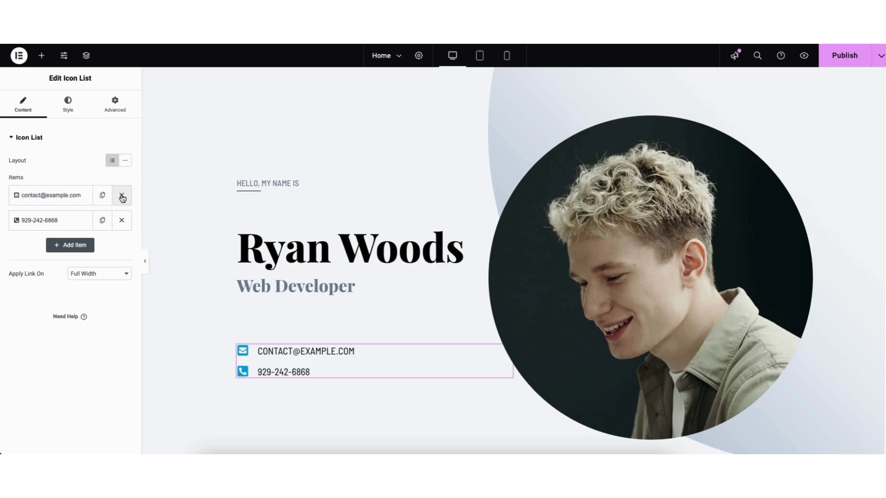
click(59, 200)
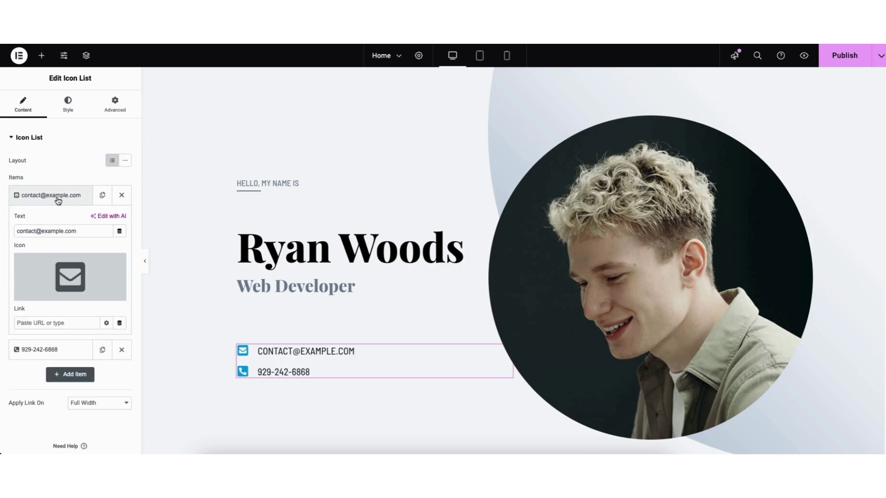
drag(17, 232, 81, 232)
click(81, 232)
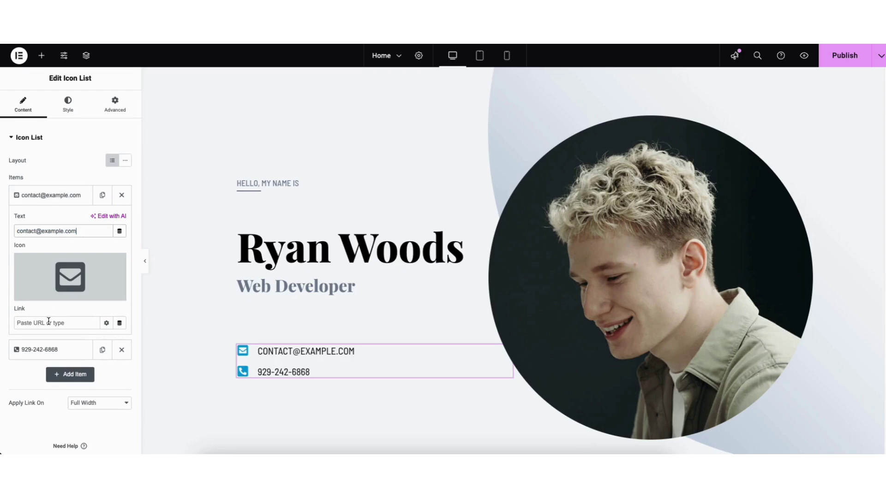
mouse_move(65, 279)
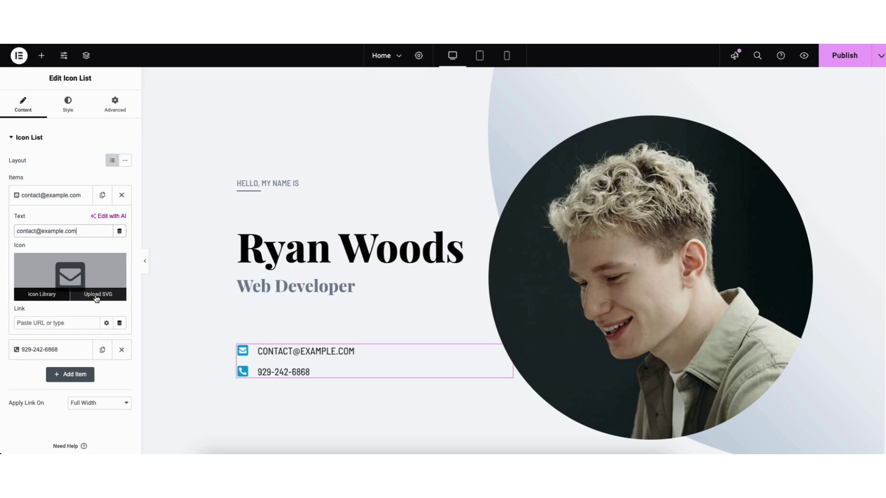
click(57, 298)
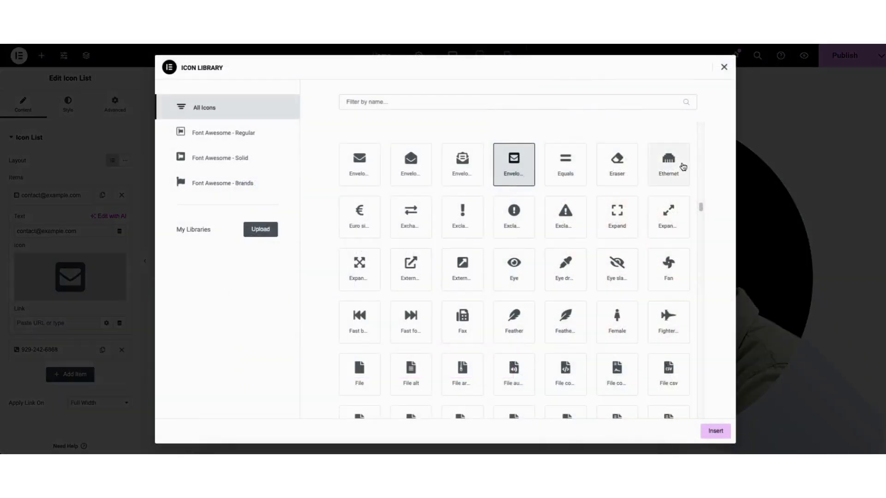
drag(700, 207, 701, 227)
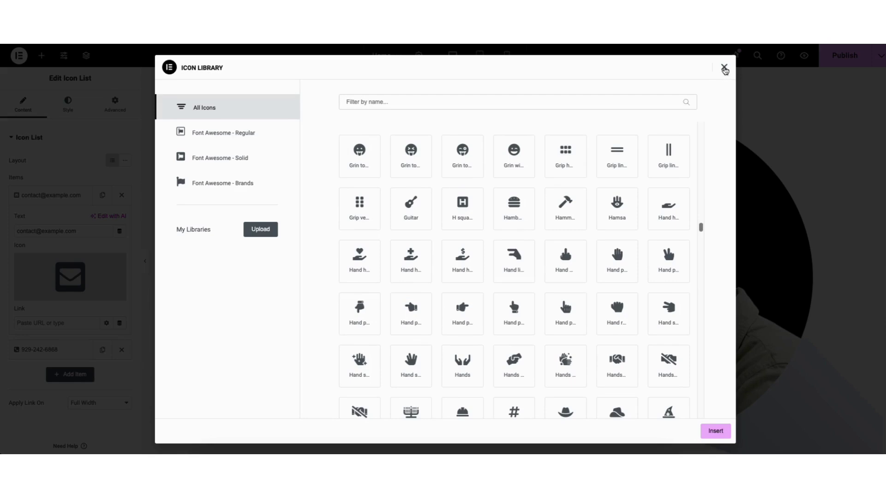
click(724, 69)
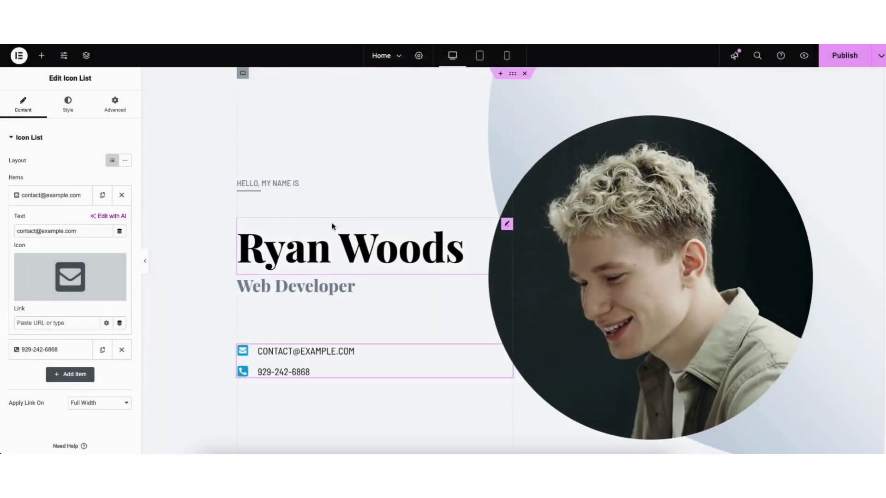
click(67, 106)
Step: Review the contact list's icon colour and its hover-state settings
click(26, 254)
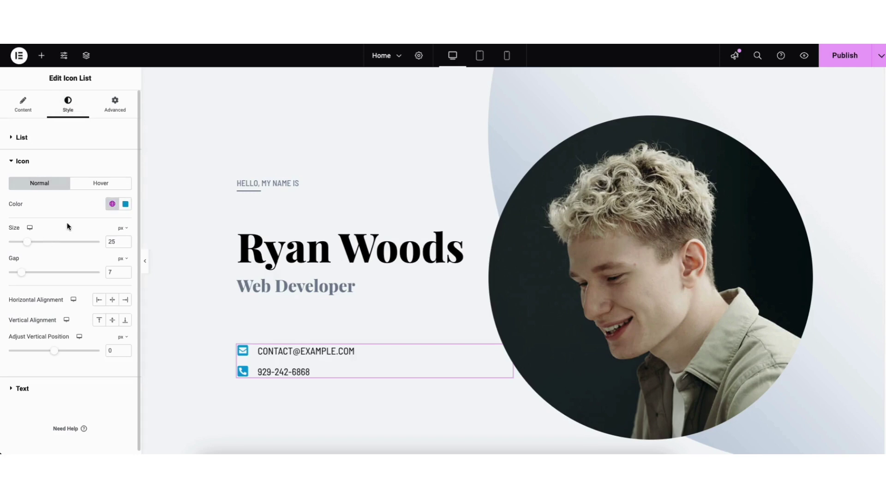
click(125, 204)
click(125, 204)
click(93, 185)
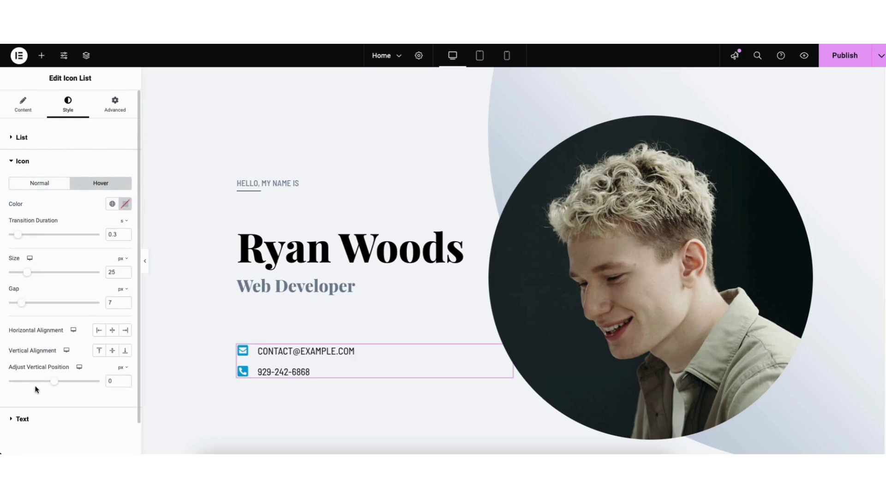
Step: Review the list text's #000000 colour and its 0.3 s hover transition settings
click(22, 419)
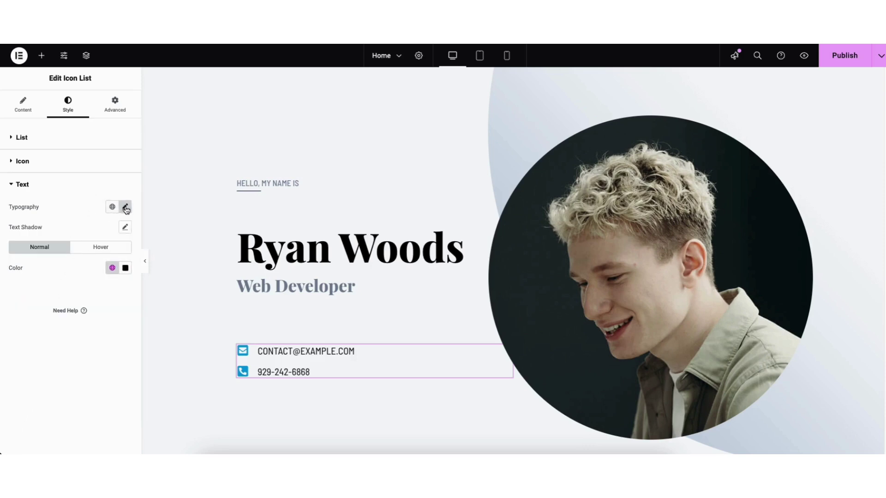
click(125, 268)
click(126, 267)
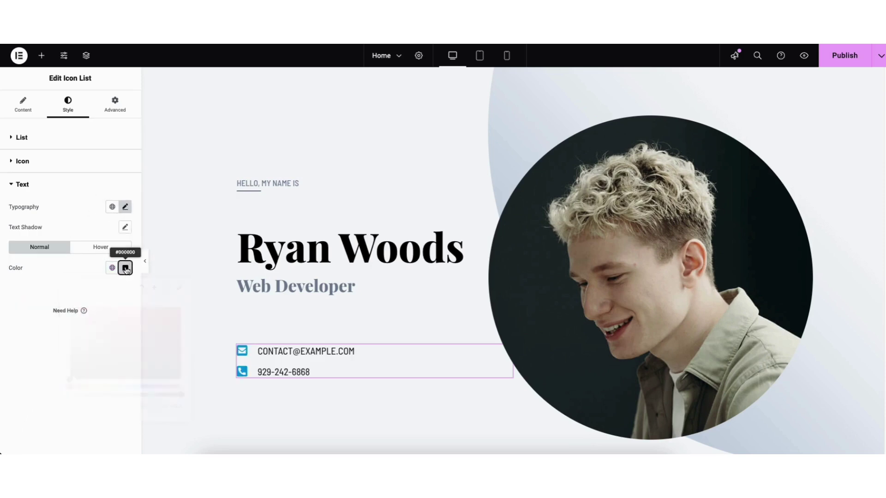
click(92, 249)
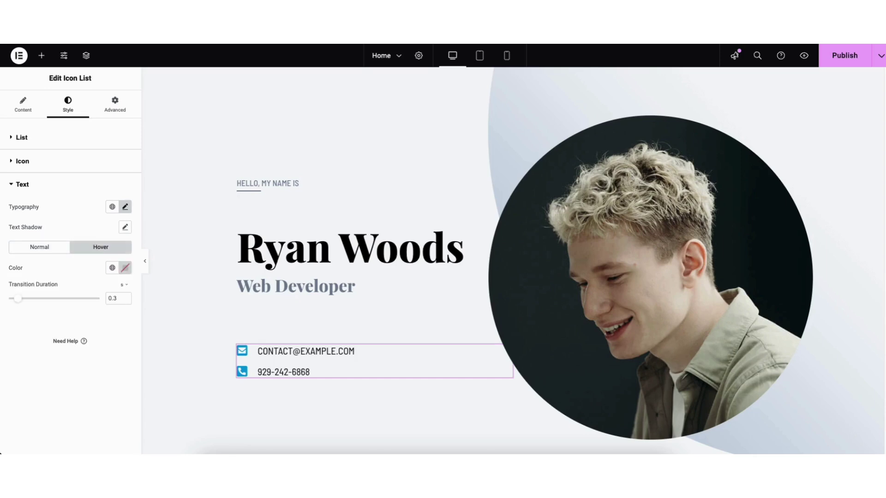
Step: Scroll to About me, add a Heading widget below the headline, then delete it
drag(884, 96, 883, 145)
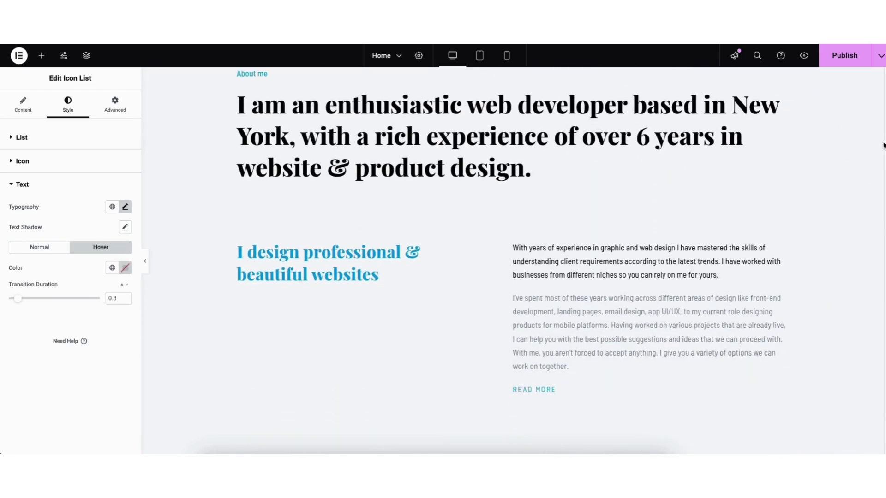
click(42, 58)
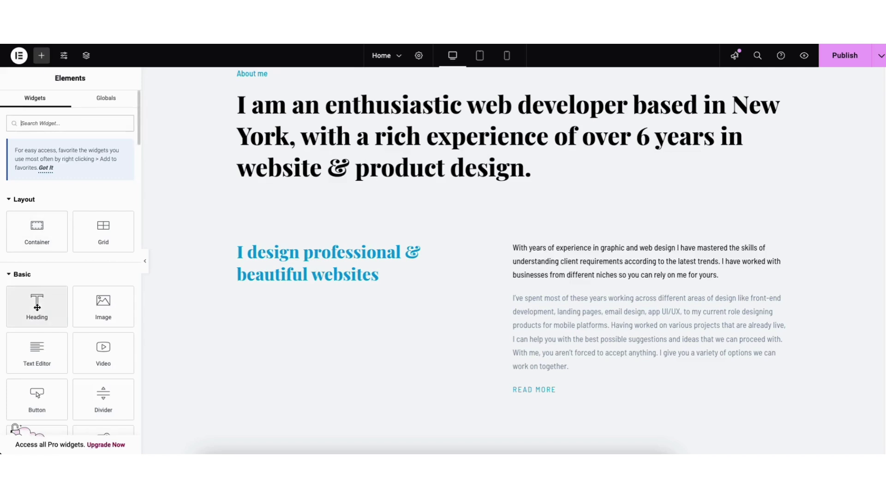
drag(35, 309, 330, 202)
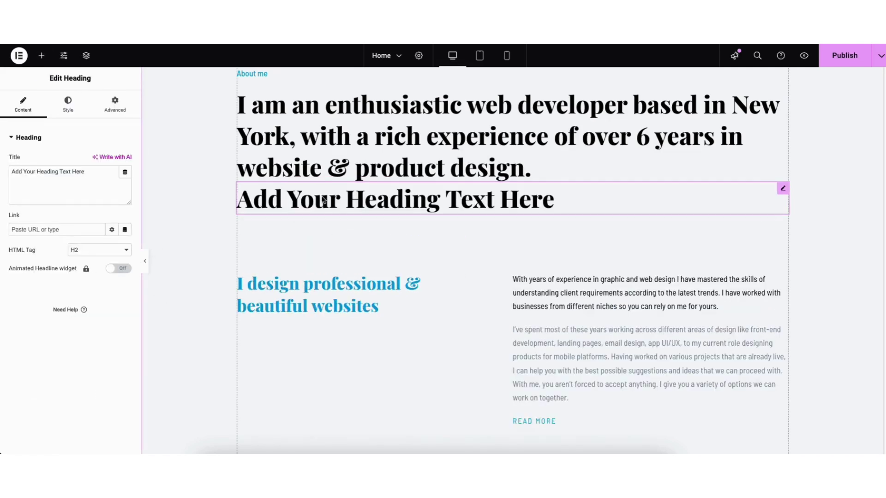
right_click(322, 200)
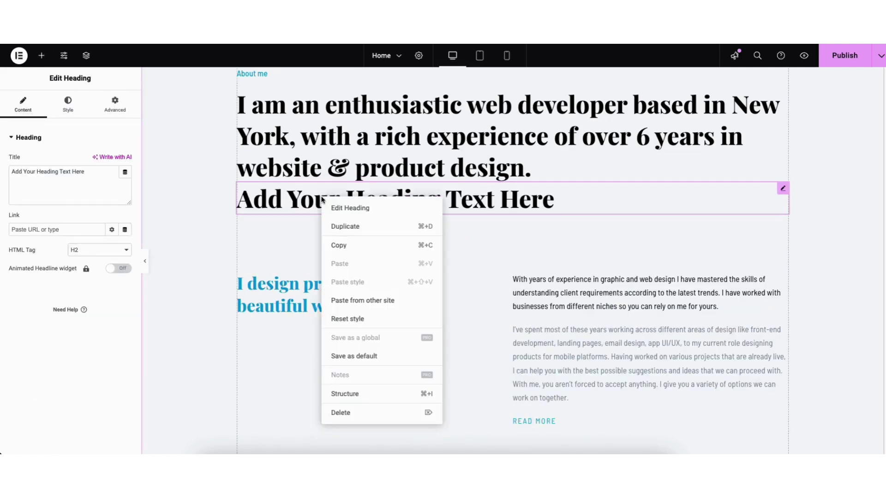
click(342, 413)
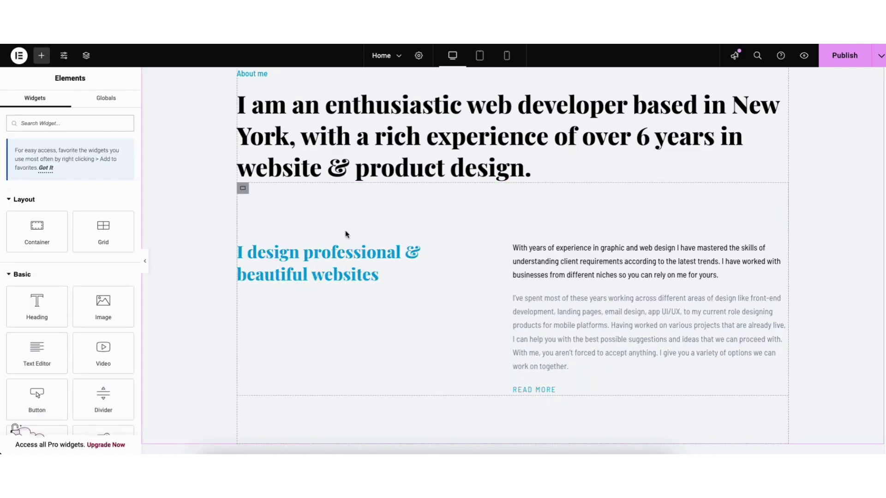
Step: Duplicate the 'I design professional & beautiful websites' heading and place the copy in the left column
right_click(326, 264)
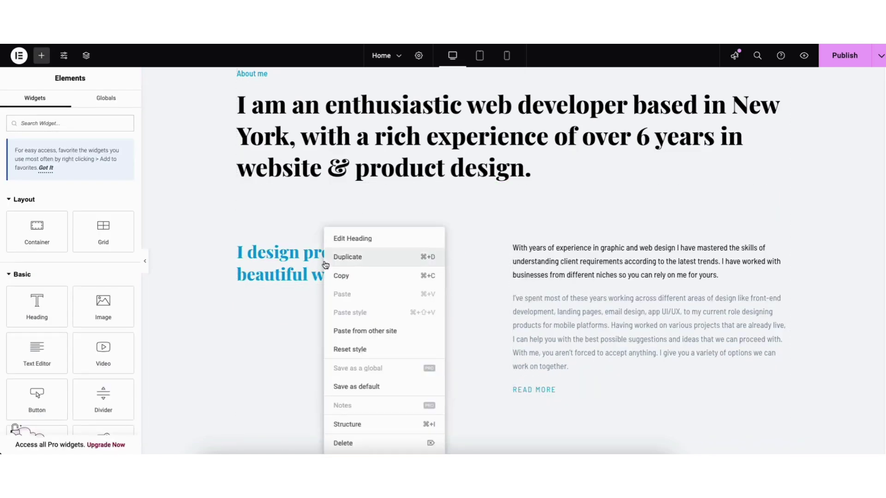
click(342, 258)
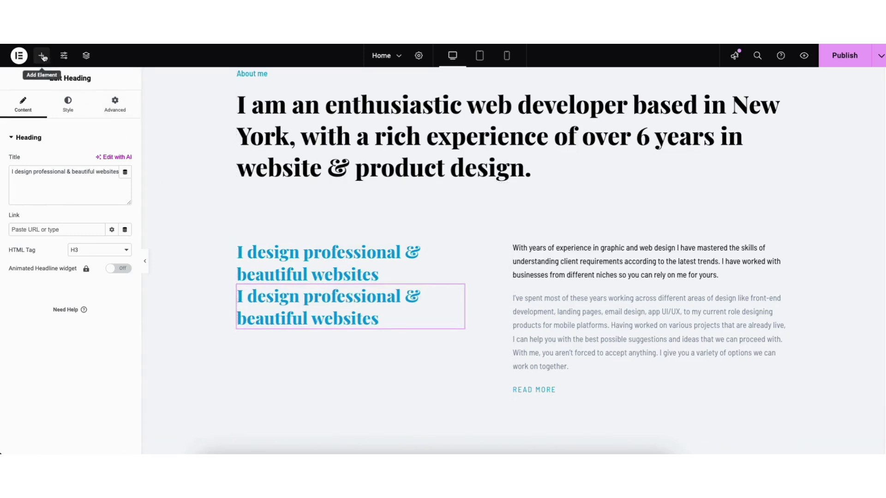
drag(458, 291, 411, 191)
drag(783, 188, 335, 297)
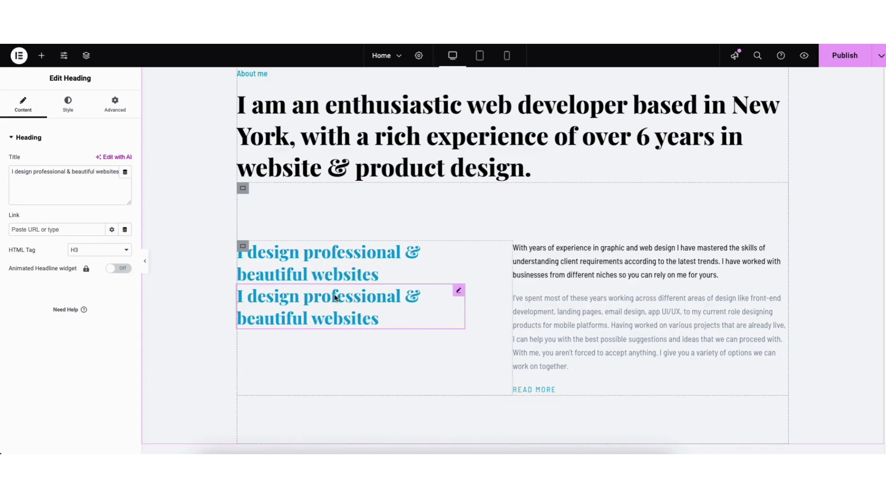
click(41, 55)
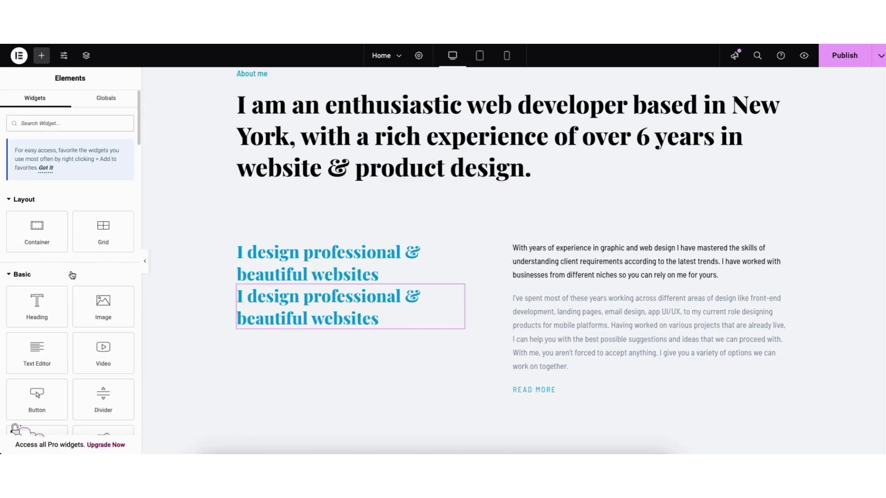
Step: Add a Lorem ipsum Text Editor paragraph below About me and preview its link settings
drag(40, 353, 331, 228)
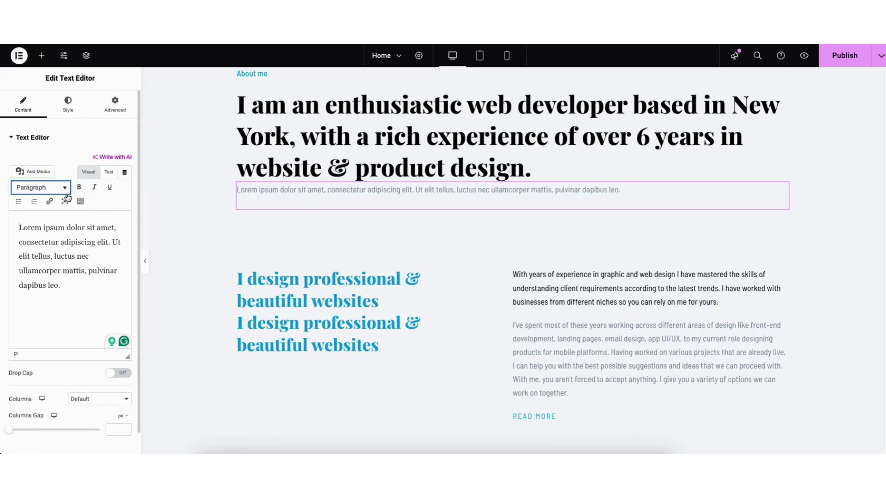
click(50, 202)
click(191, 259)
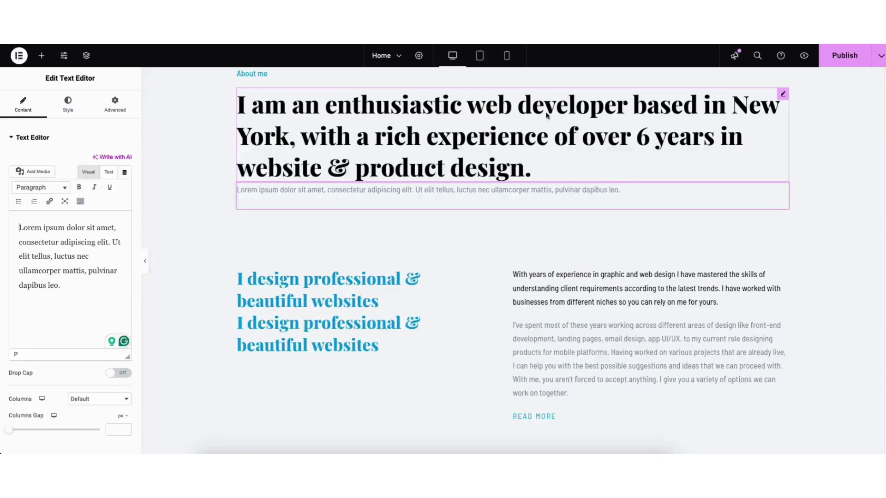
click(557, 113)
Step: Explore the paragraph's text colour and link toolbar options, then open its Typography settings
click(80, 202)
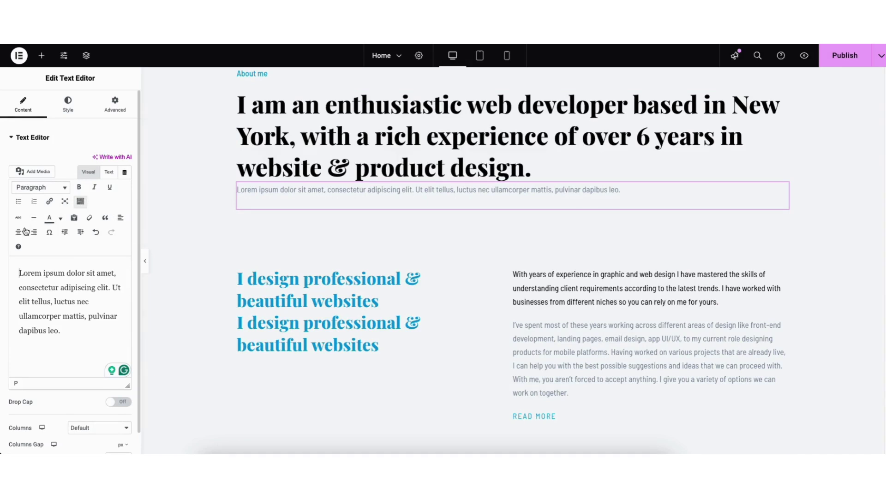
click(61, 220)
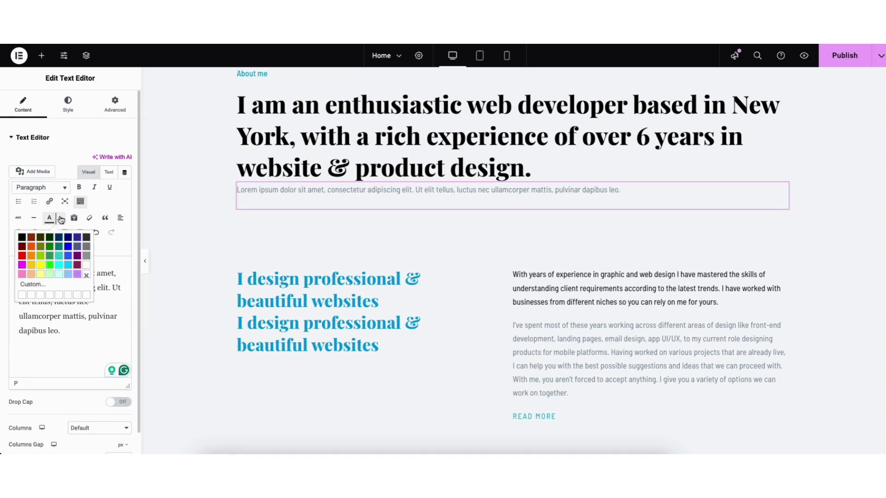
click(61, 221)
key(super+k)
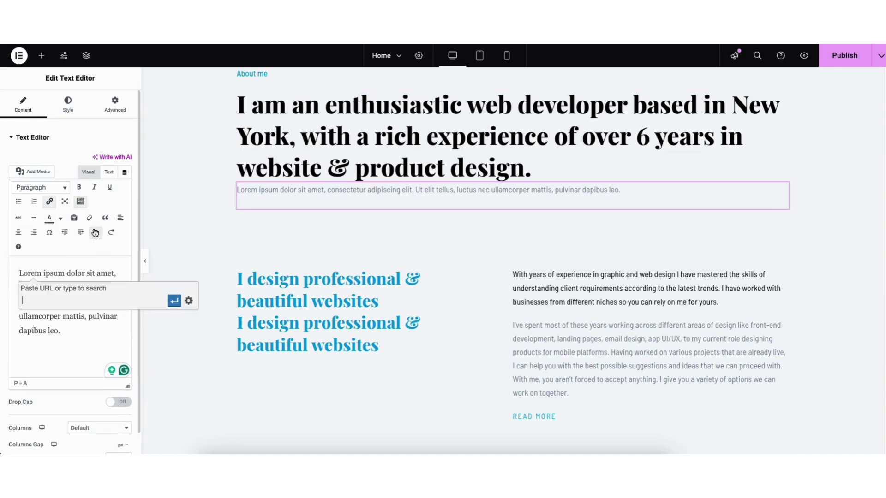
click(111, 235)
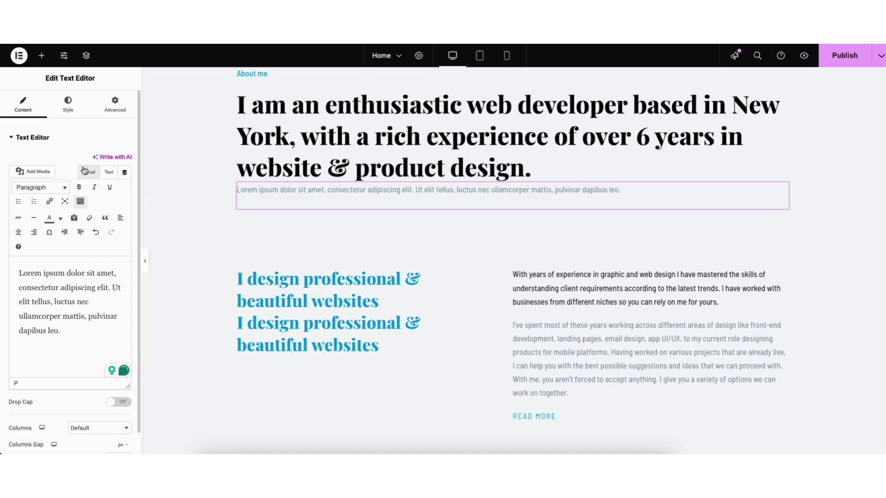
click(68, 104)
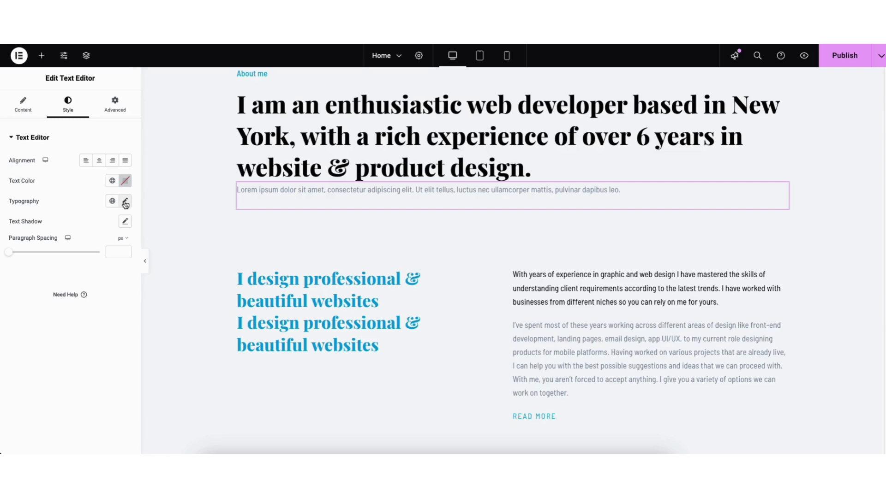
click(126, 203)
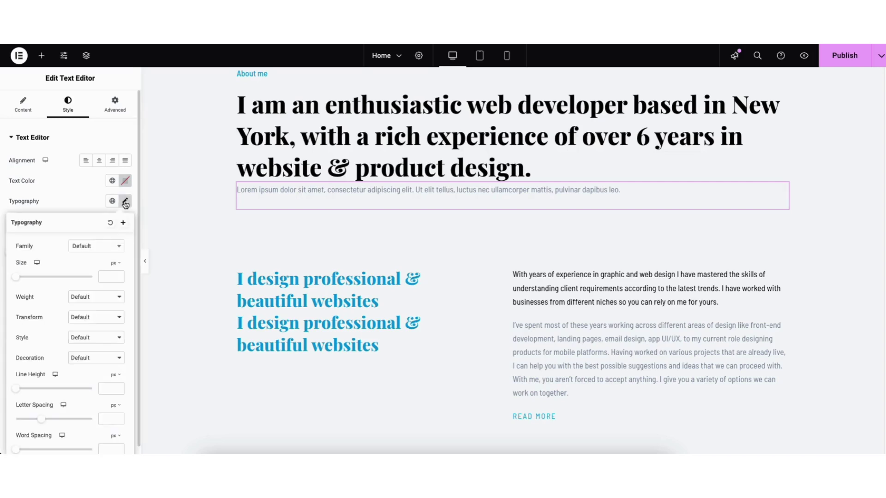
click(117, 249)
drag(120, 274, 120, 286)
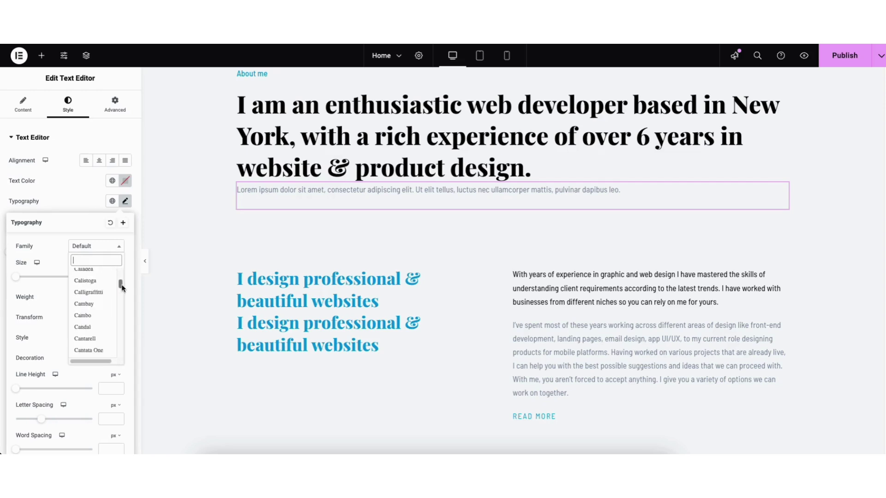
click(54, 242)
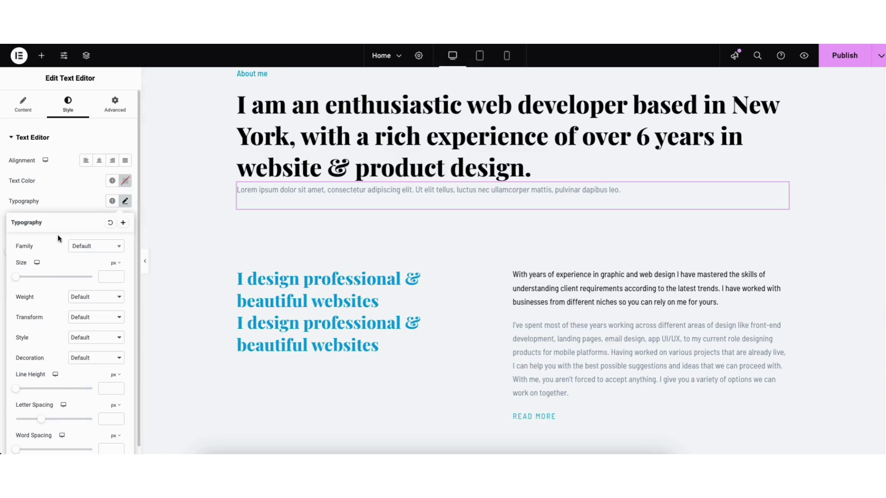
click(64, 200)
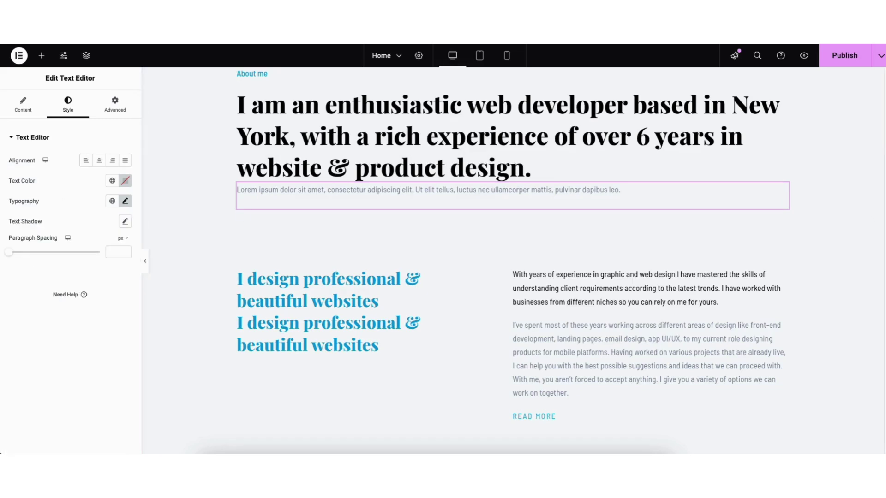
scroll(872, 208, down, 15)
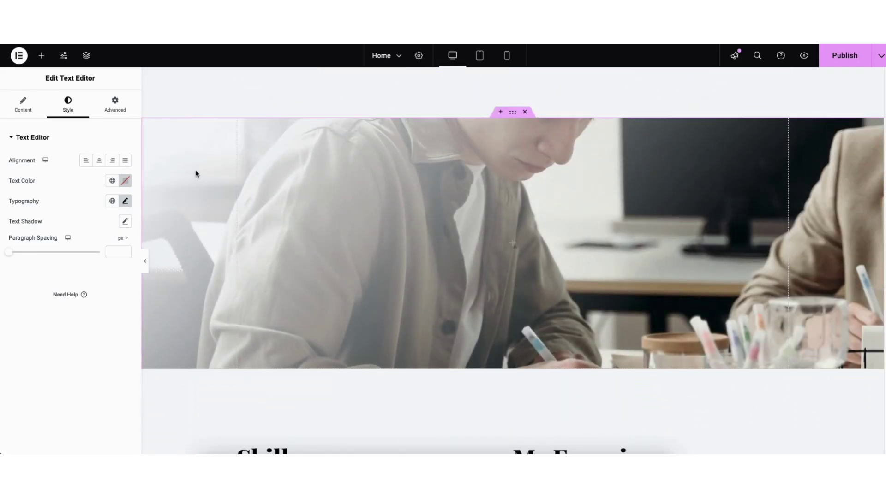
Step: Open the photo section container's Style settings and expand Background Overlay
right_click(175, 135)
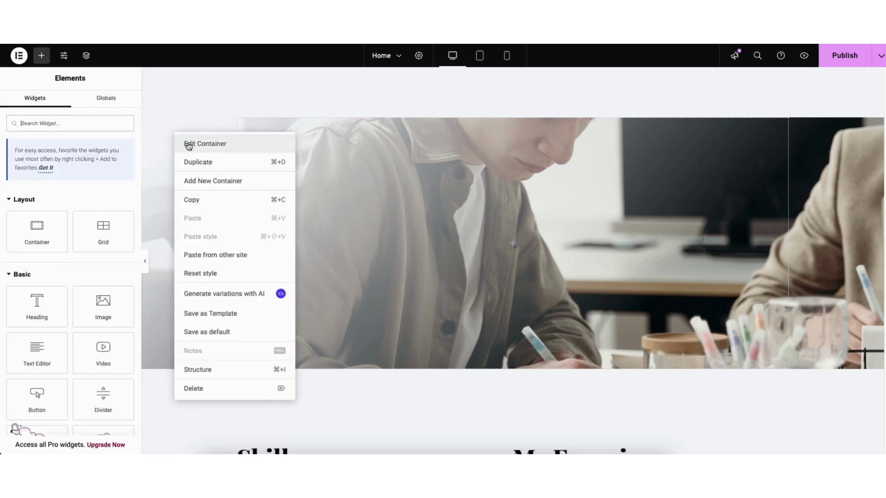
click(189, 145)
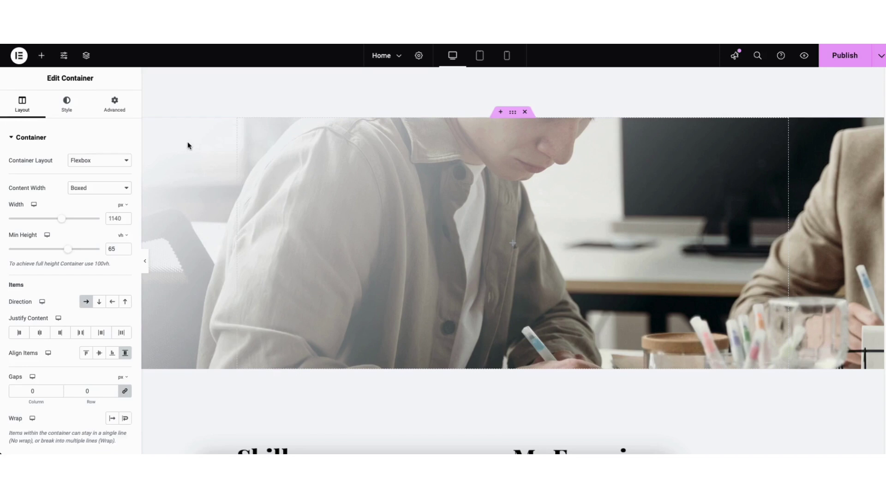
click(64, 109)
mouse_move(63, 257)
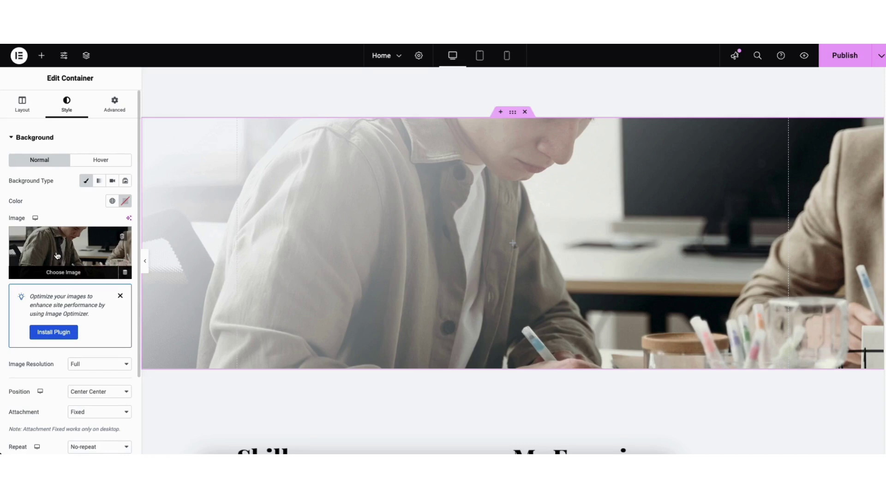
scroll(138, 207, down, 5)
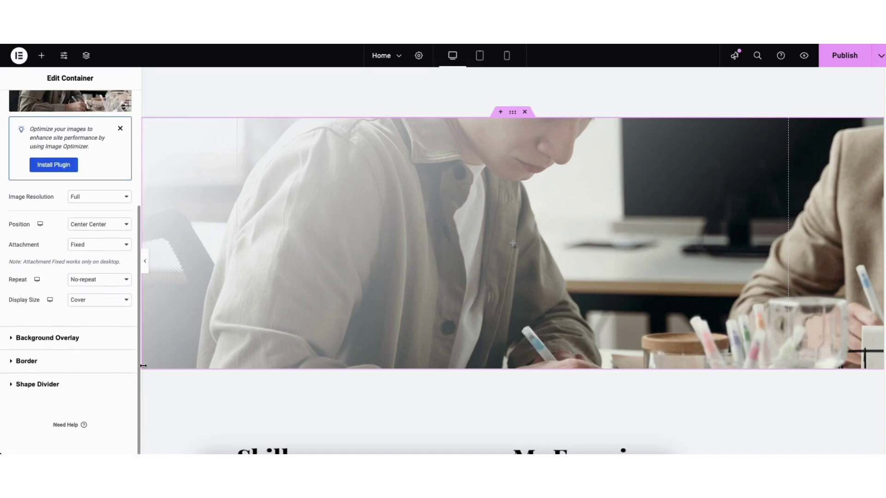
click(51, 337)
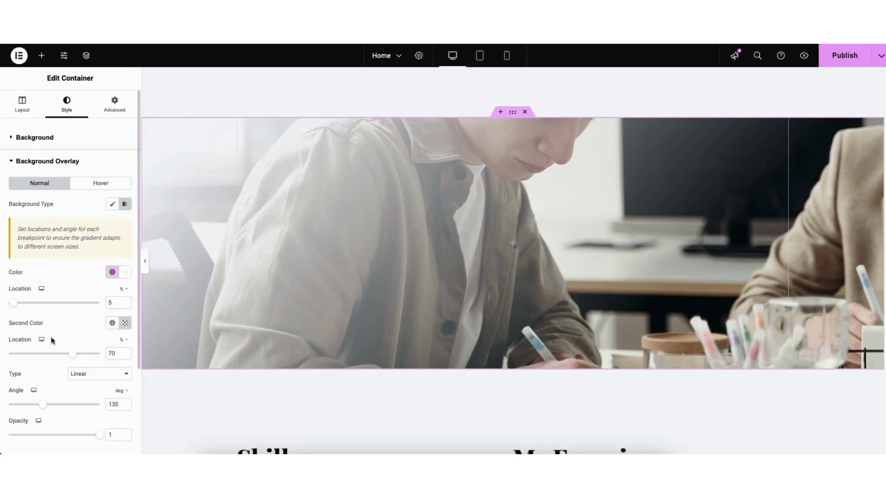
Step: Set the overlay gradient's first colour to light blue #6BAEF1
click(124, 275)
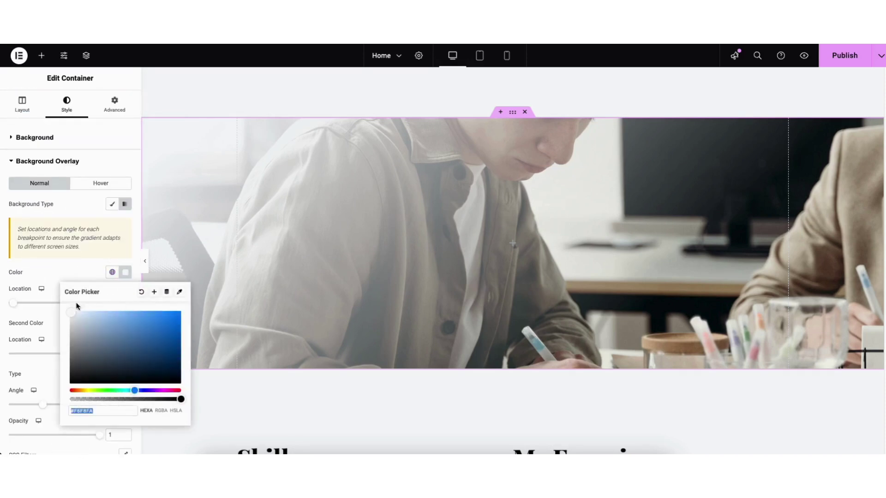
drag(71, 310, 132, 316)
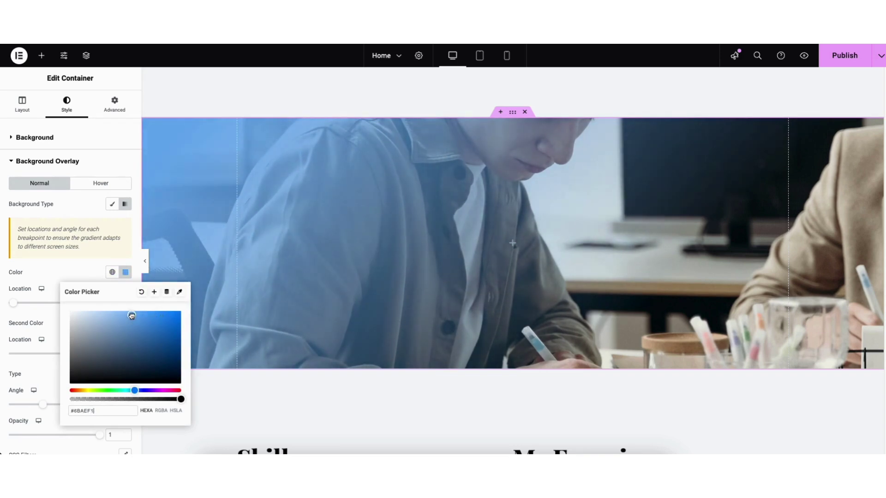
click(54, 272)
drag(138, 264, 99, 340)
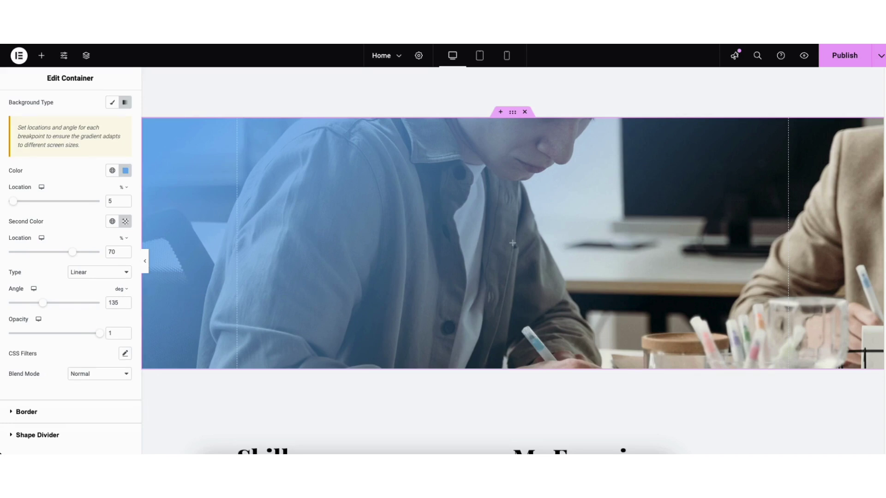
scroll(508, 245, up, 1)
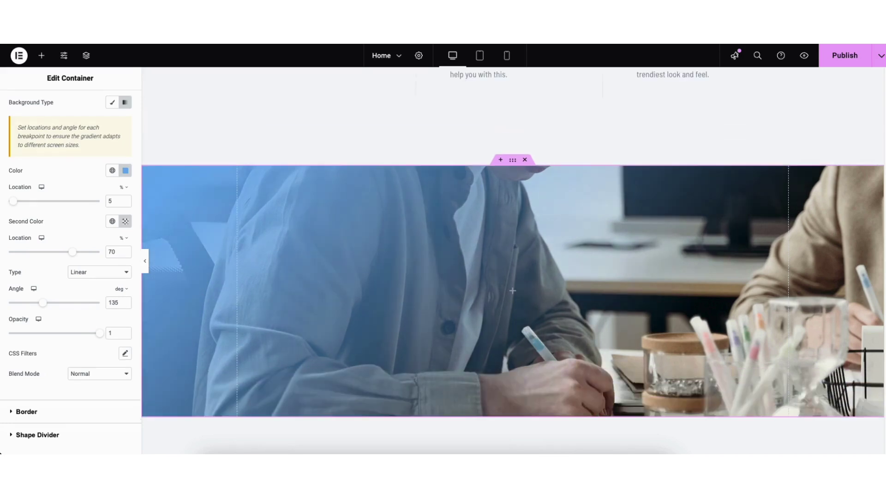
click(501, 160)
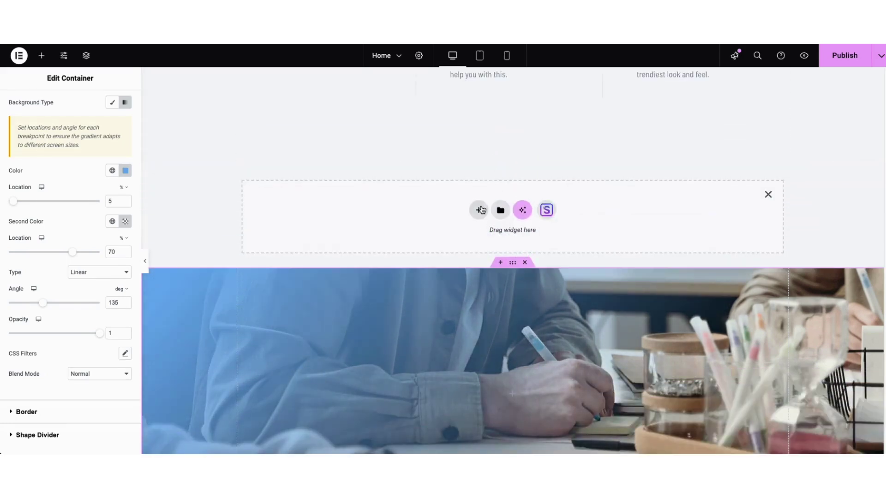
click(478, 210)
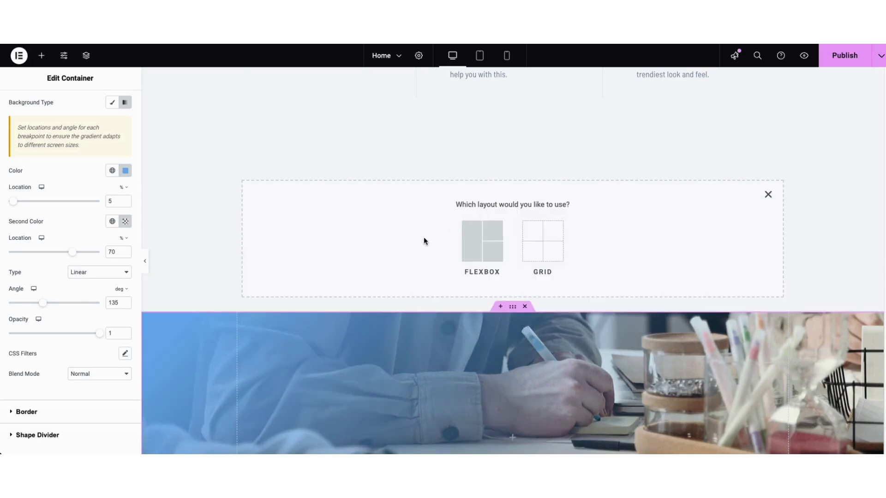
click(471, 245)
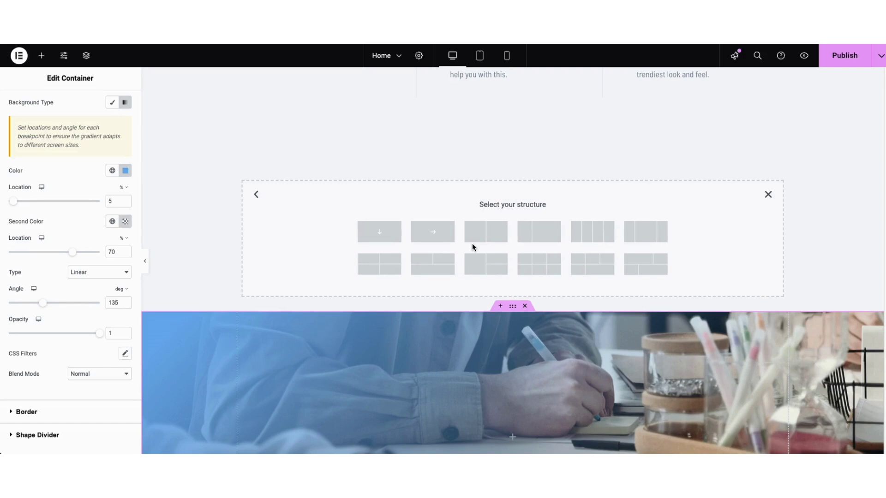
click(648, 235)
click(42, 55)
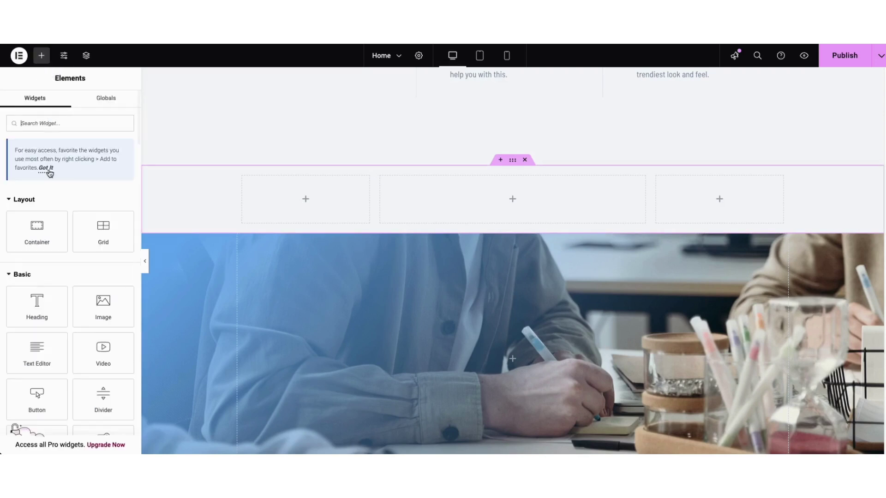
drag(37, 305, 467, 197)
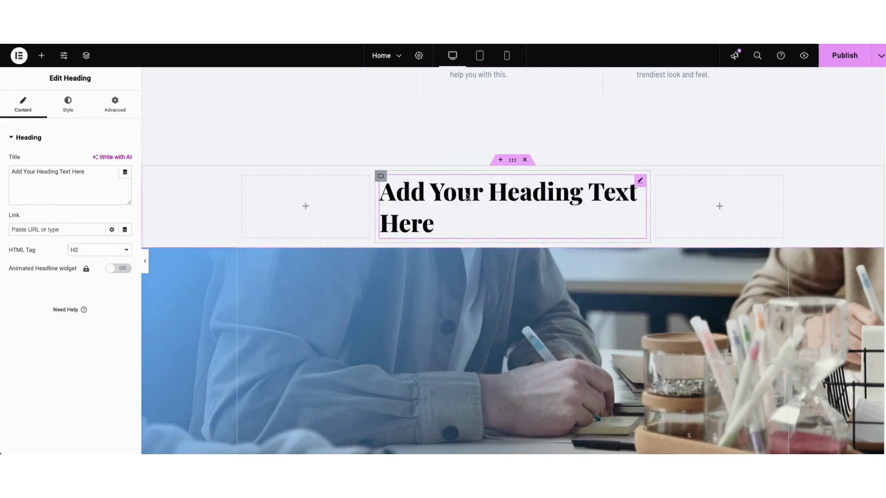
click(513, 161)
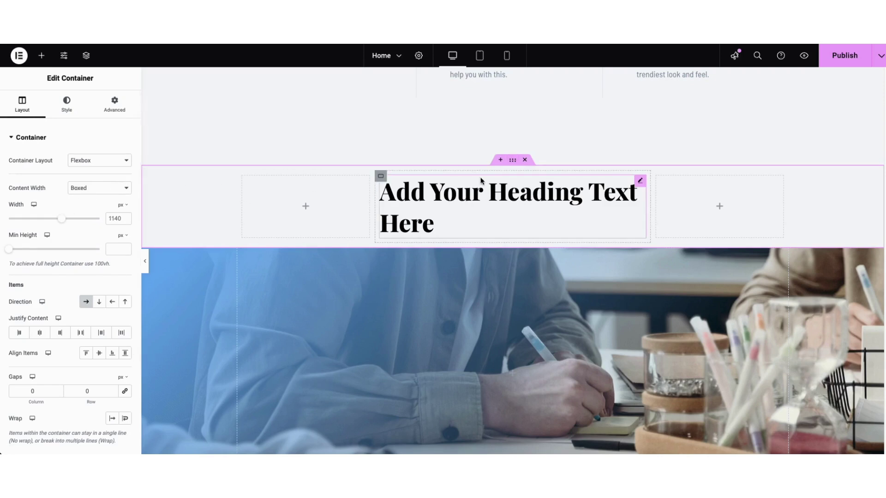
click(525, 160)
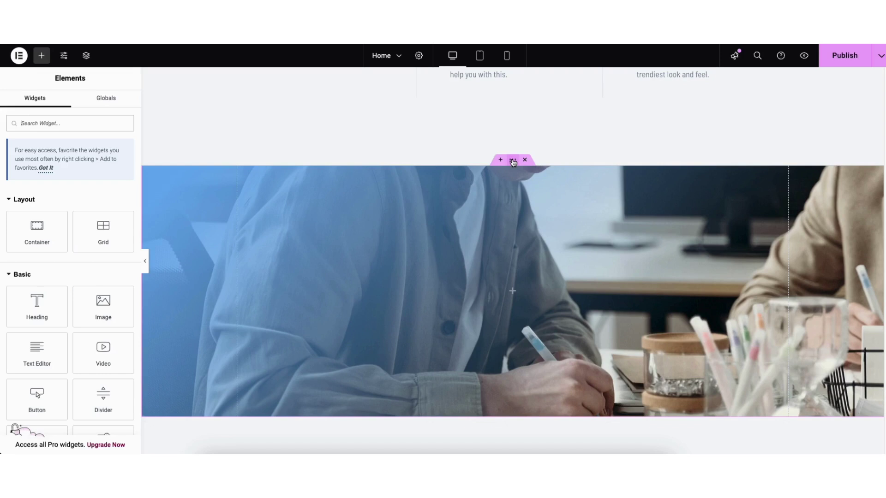
Step: Drag the photo container's handle and scroll down to the empty drop area above the Get in touch footer
drag(513, 161, 458, 159)
scroll(513, 290, down, 15)
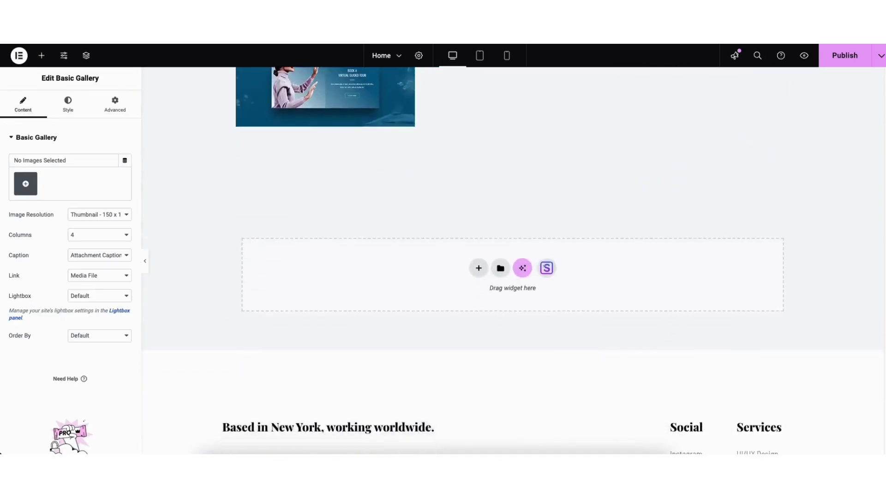
scroll(513, 258, down, 2)
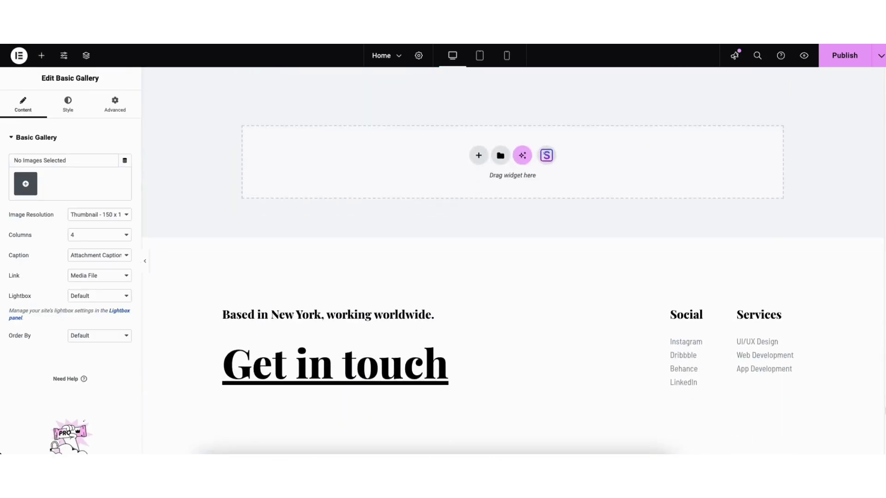
Step: Import the three-card plant feature block (Feature One, Two, Three) from the template library's Blocks
click(548, 162)
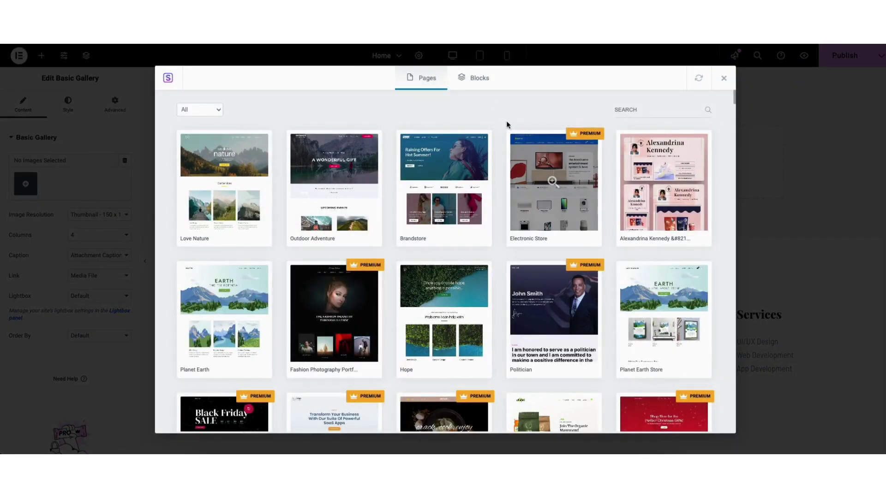
click(477, 82)
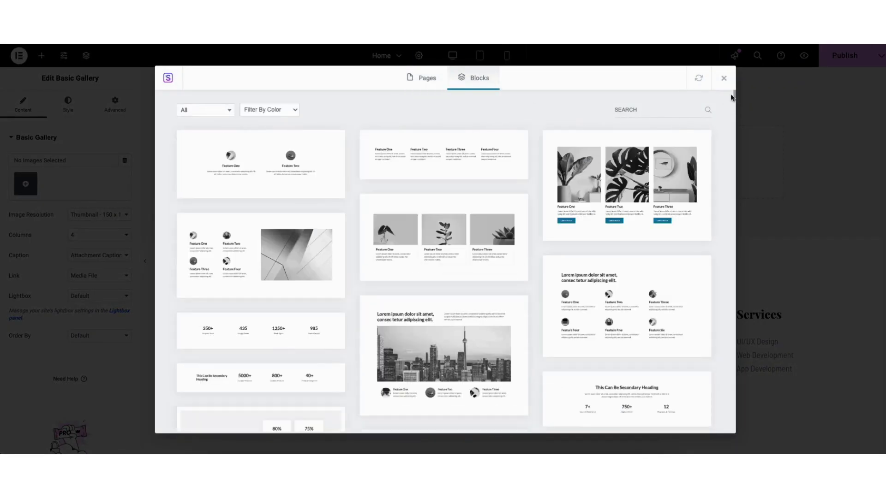
drag(735, 96, 718, 87)
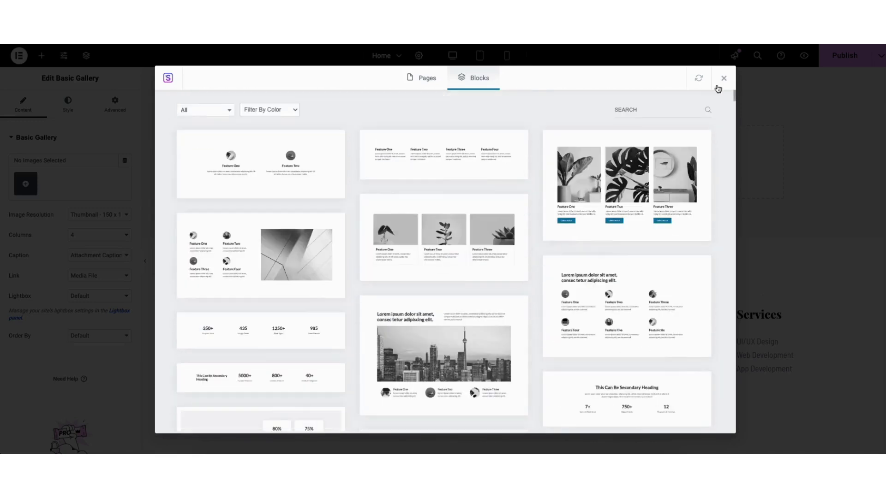
click(212, 111)
mouse_move(230, 138)
mouse_down()
mouse_move(237, 193)
mouse_move(239, 126)
mouse_up()
click(375, 113)
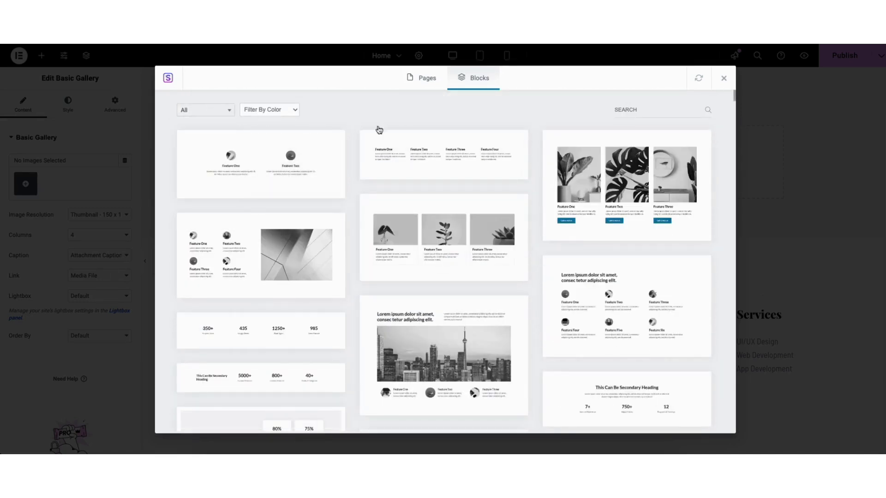
click(413, 248)
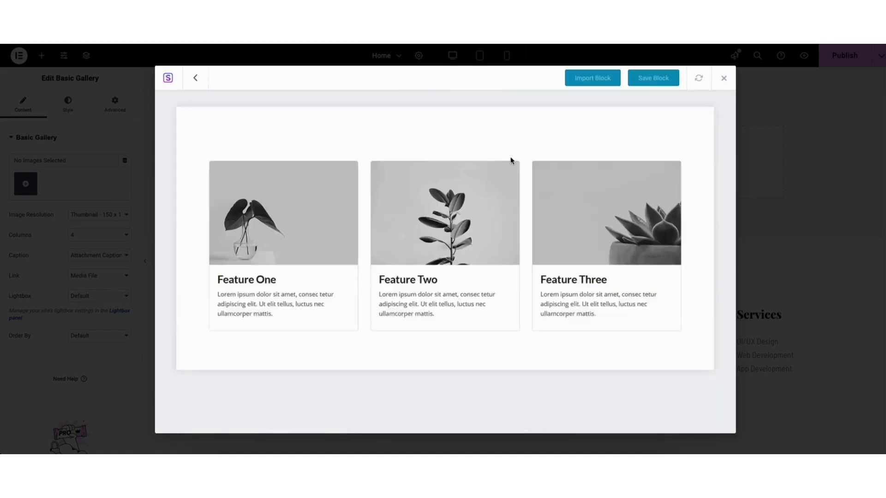
click(579, 79)
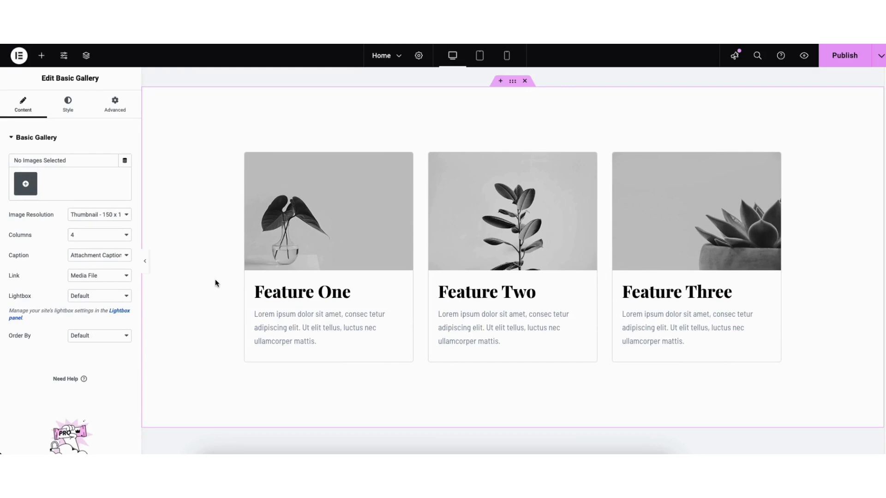
right_click(193, 112)
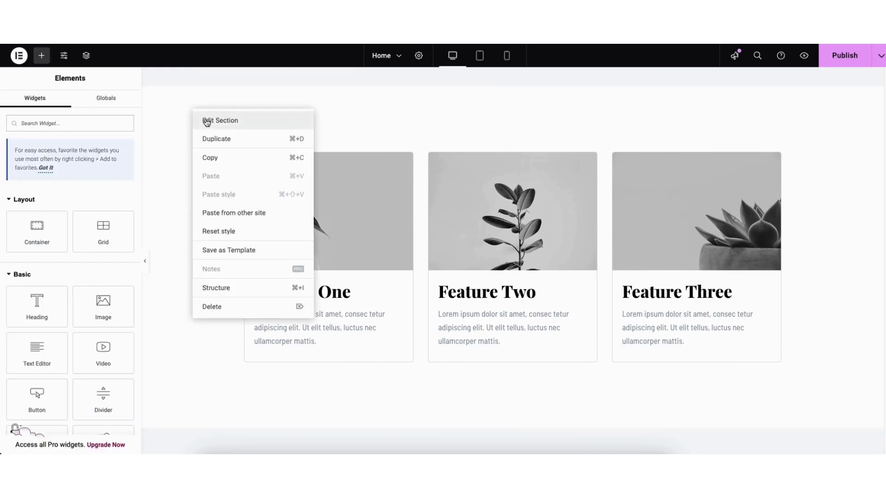
click(207, 121)
click(68, 106)
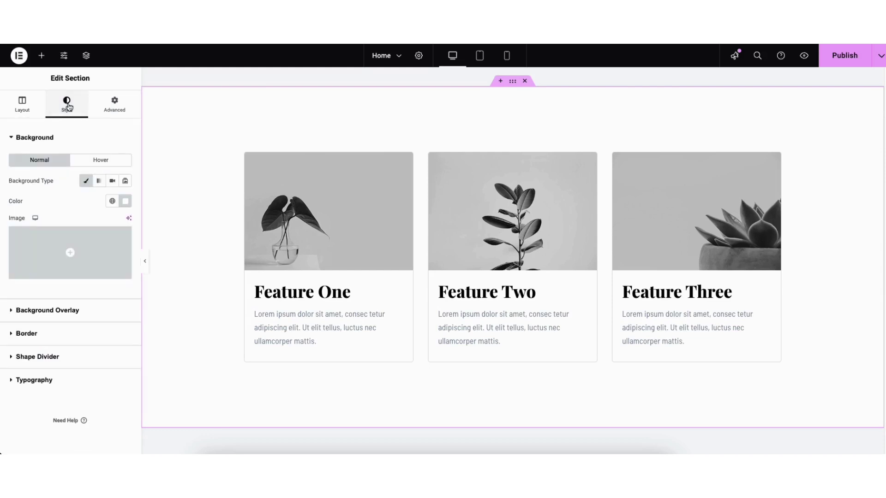
click(125, 200)
mouse_move(106, 283)
mouse_down()
mouse_move(180, 239)
mouse_move(148, 259)
mouse_move(87, 259)
mouse_move(58, 240)
mouse_up()
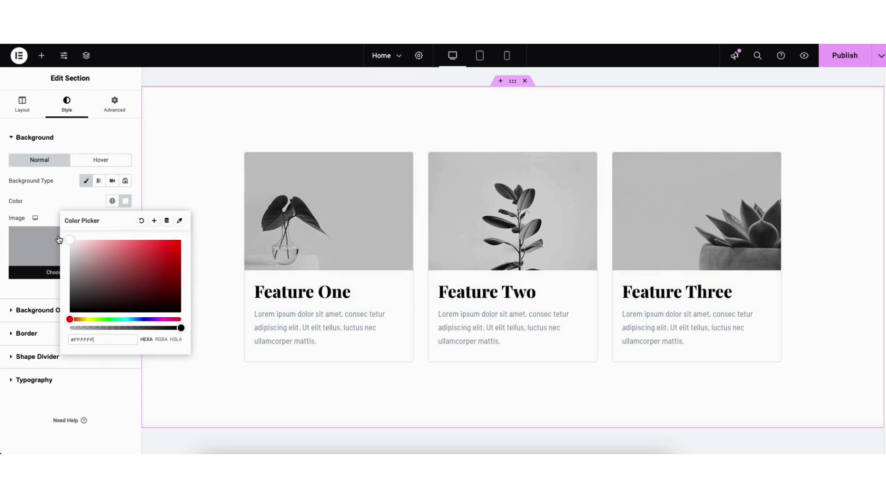
click(359, 127)
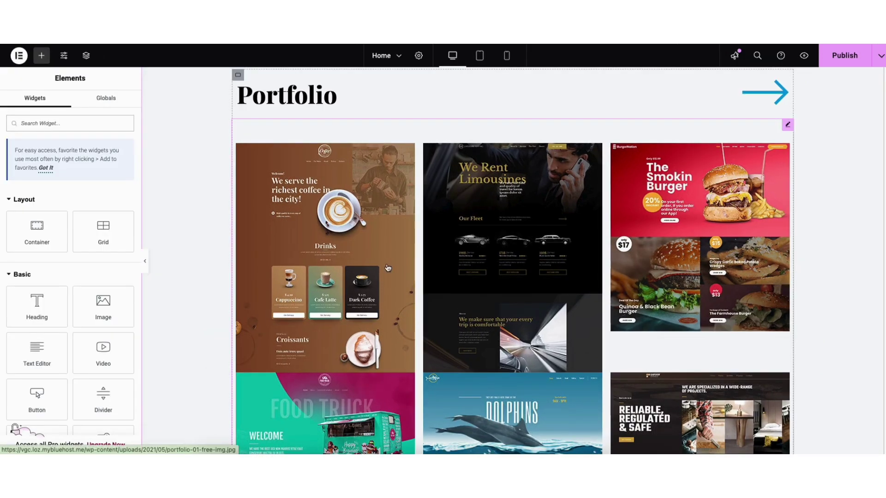
Step: Open the Portfolio gallery's image list and remove all of its current images
click(400, 273)
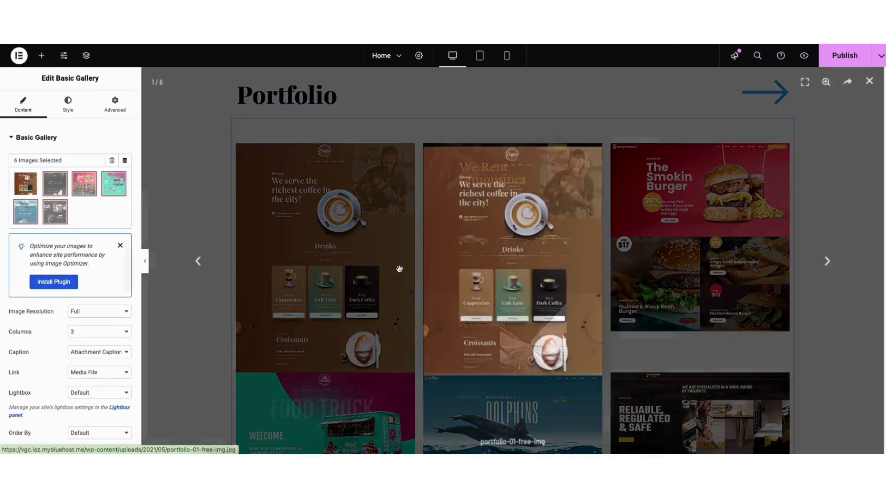
click(120, 180)
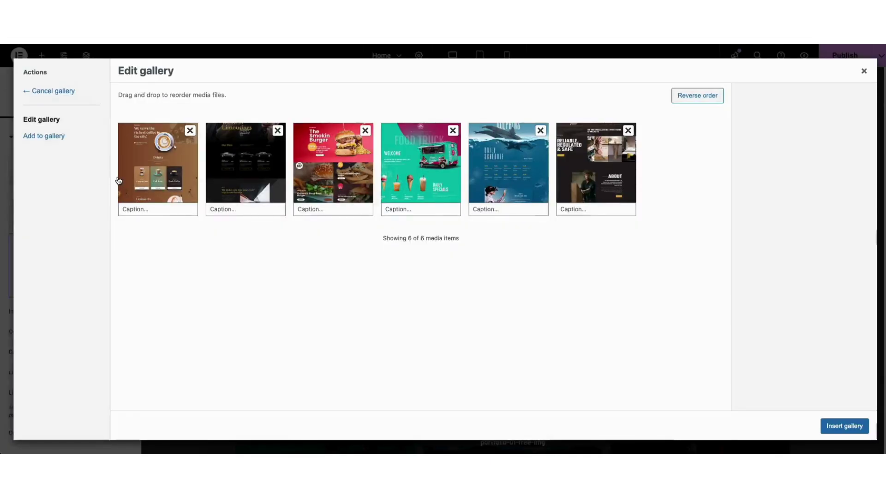
click(190, 131)
click(190, 131)
click(189, 130)
click(189, 131)
click(190, 131)
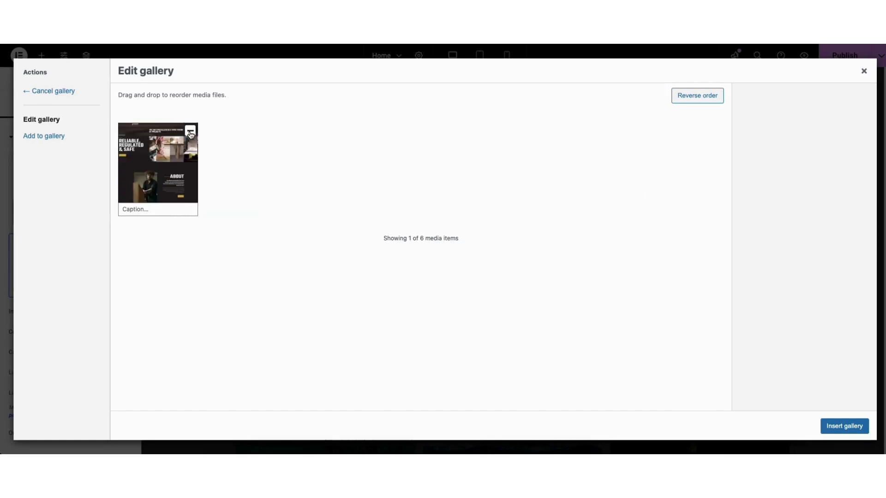
click(190, 131)
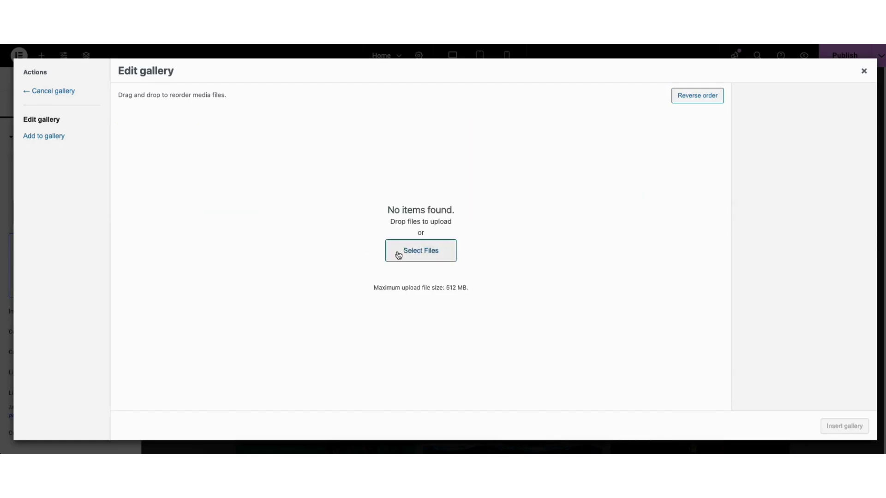
Step: Add the coffee, burger, limousines, dolphins, food truck and Reliable images, then insert the gallery
click(55, 137)
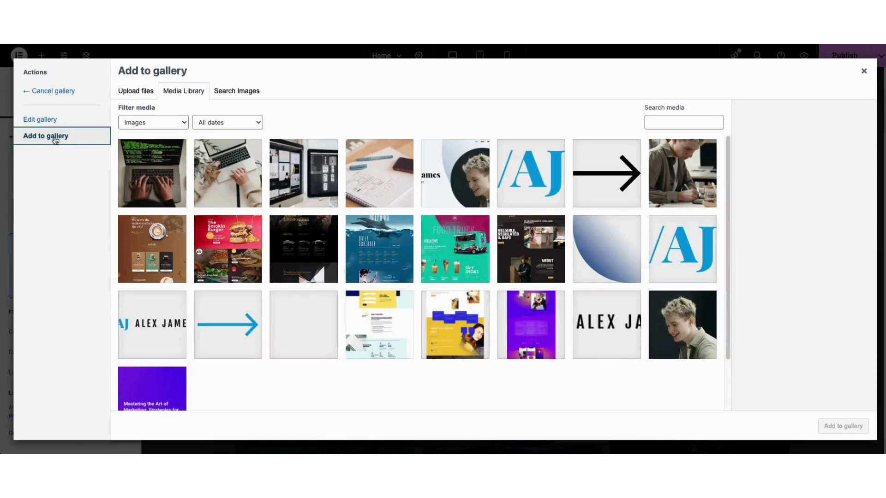
click(163, 254)
click(220, 258)
click(297, 253)
click(371, 254)
click(435, 252)
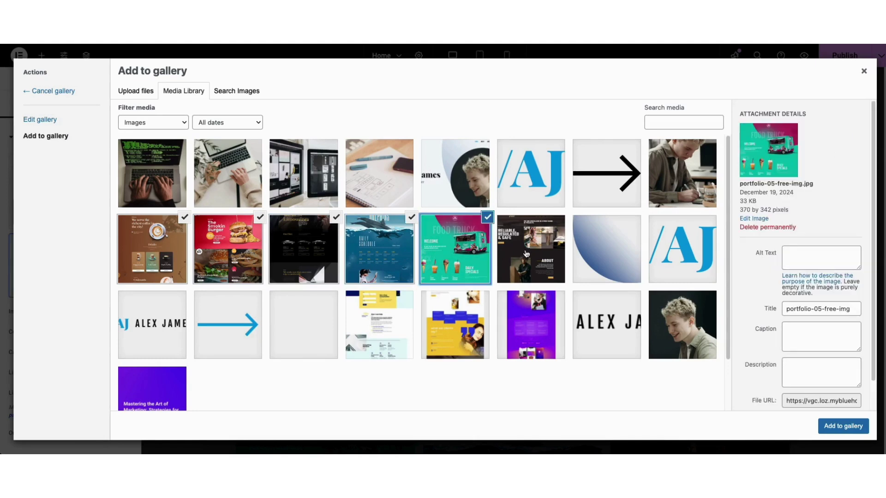
click(526, 252)
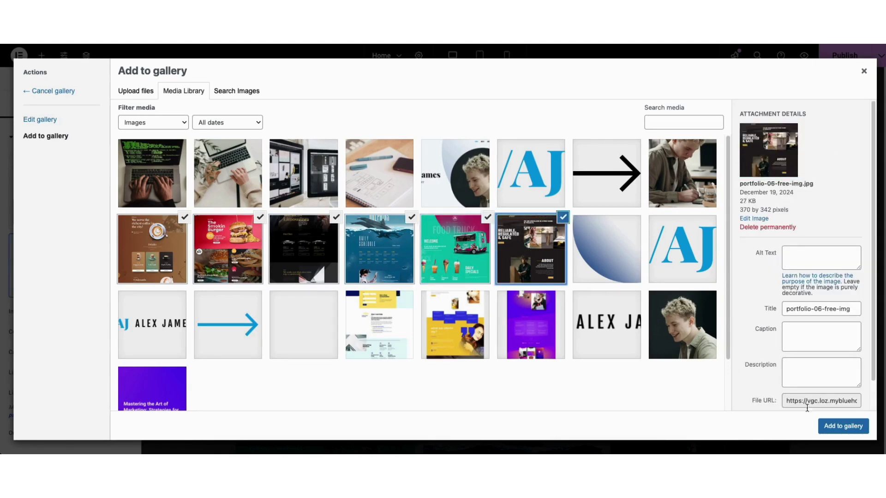
click(836, 429)
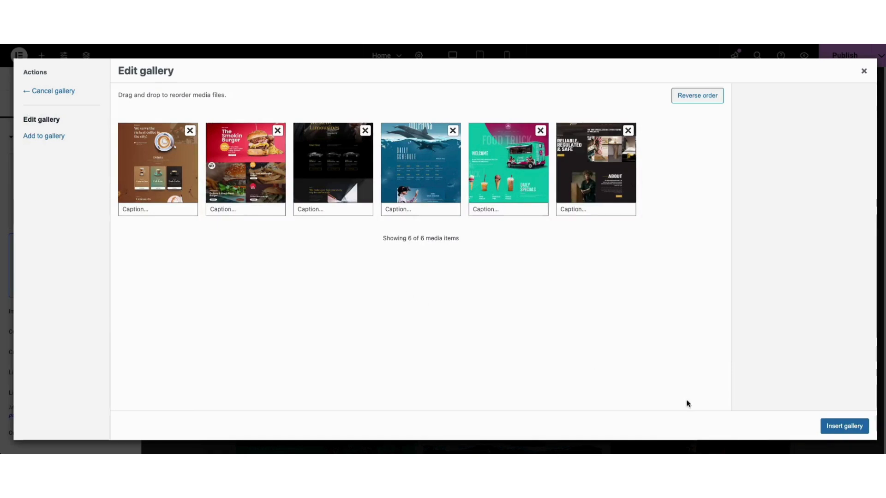
click(840, 426)
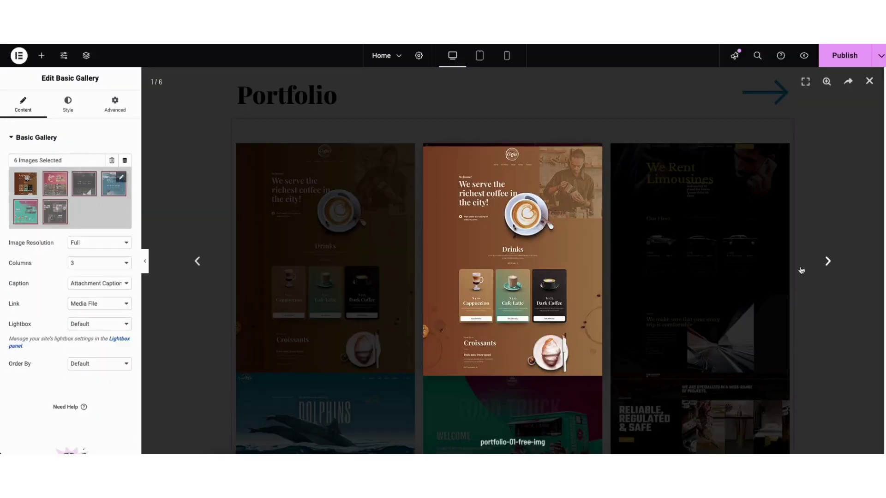
Step: Review the gallery's Content settings, keeping Full image resolution and 3 columns
click(870, 82)
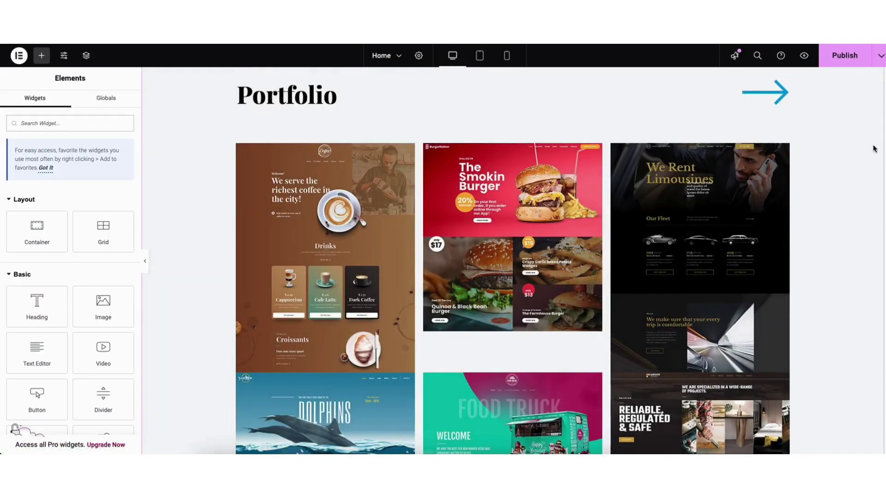
scroll(875, 146, down, 2)
scroll(291, 238, up, 2)
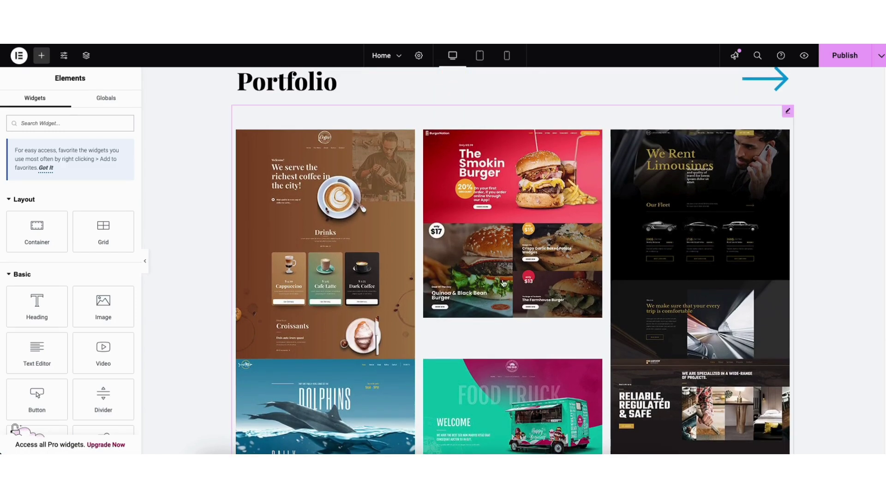
click(291, 238)
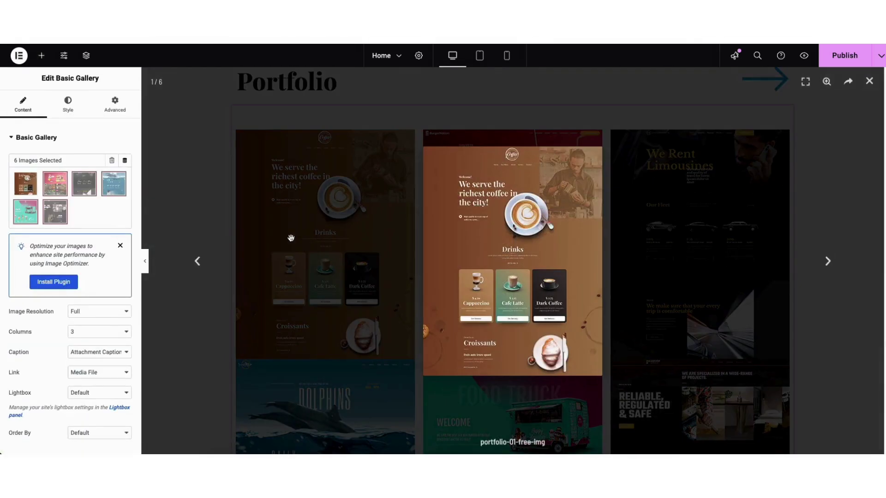
click(88, 313)
click(88, 311)
click(88, 333)
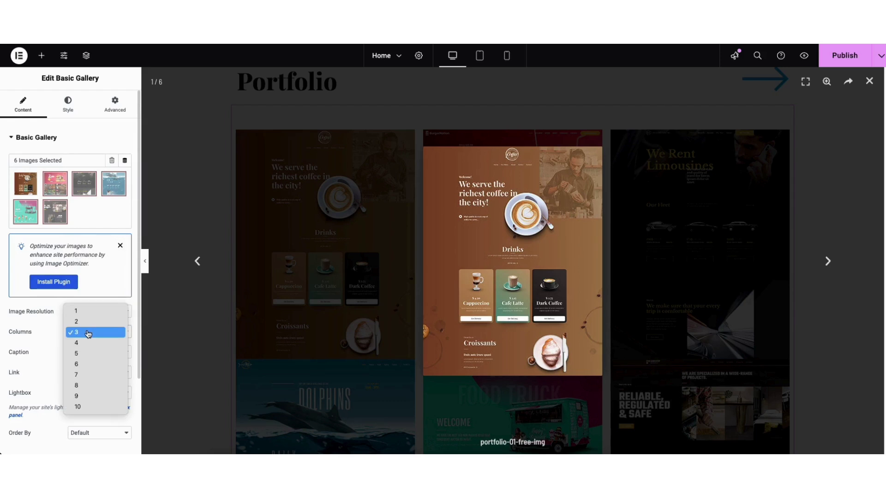
click(89, 332)
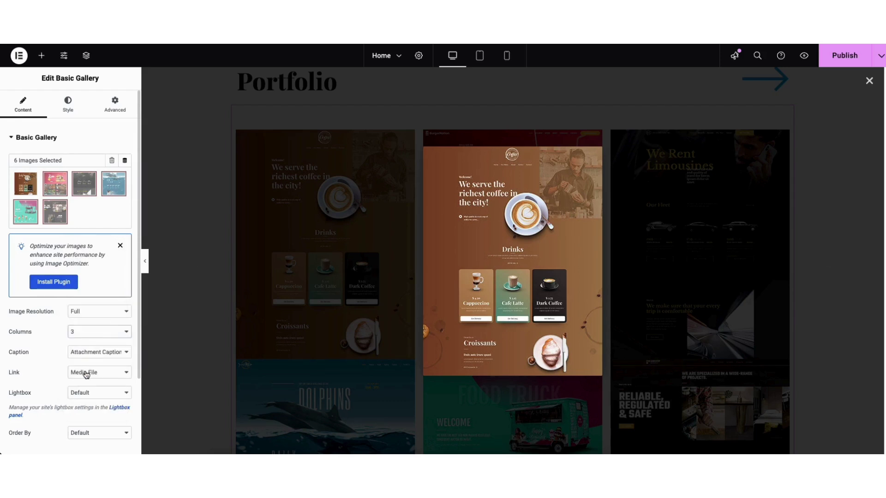
click(88, 394)
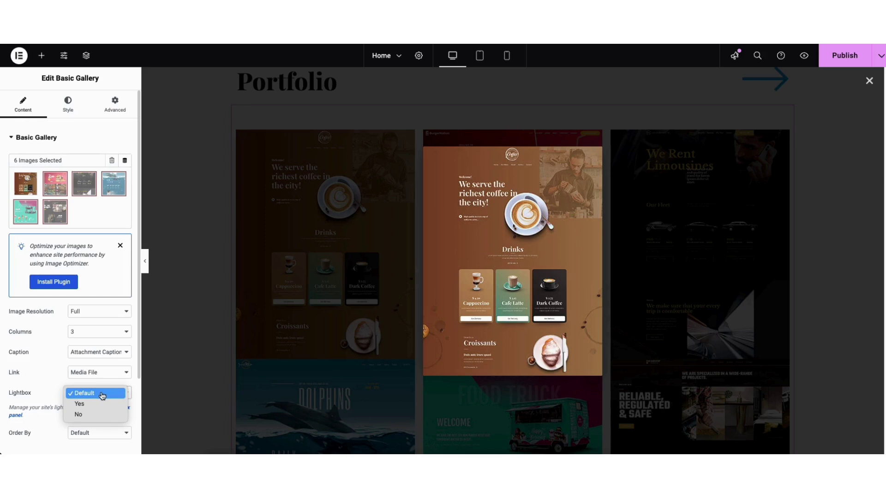
click(487, 278)
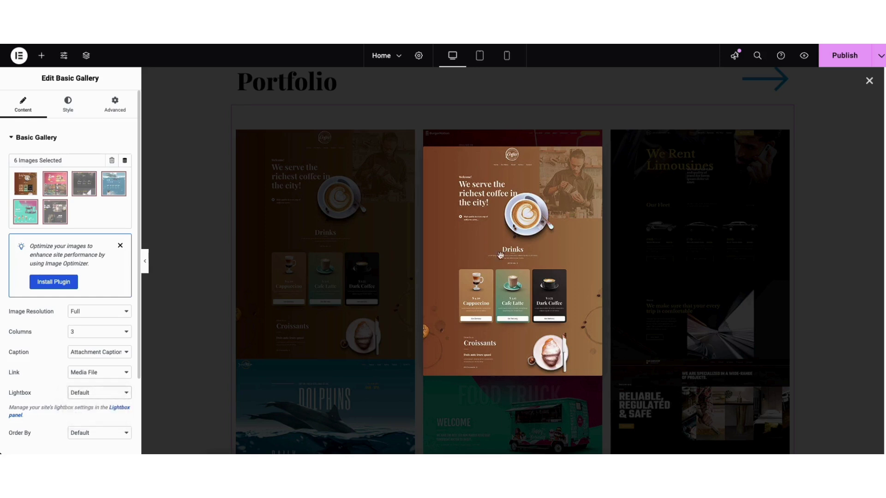
Step: Browse the gallery images in the enlarged lightbox viewer up to the food truck image
click(487, 278)
click(829, 263)
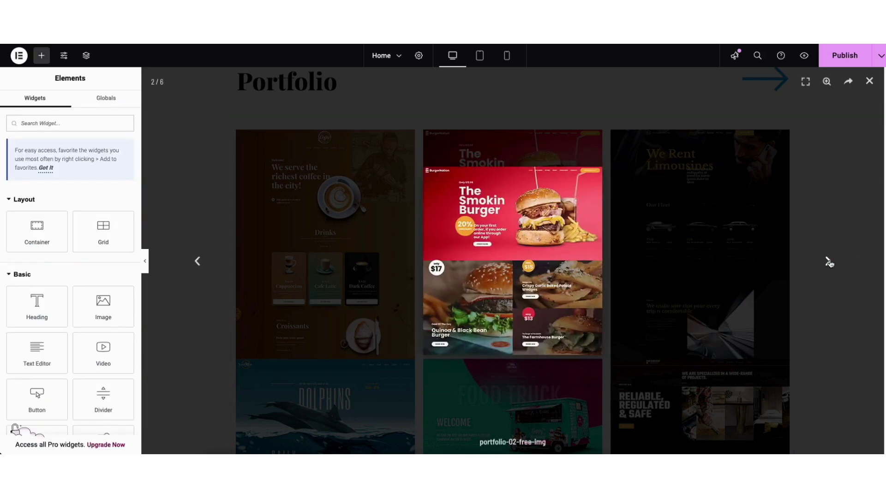
click(830, 262)
click(830, 262)
click(829, 262)
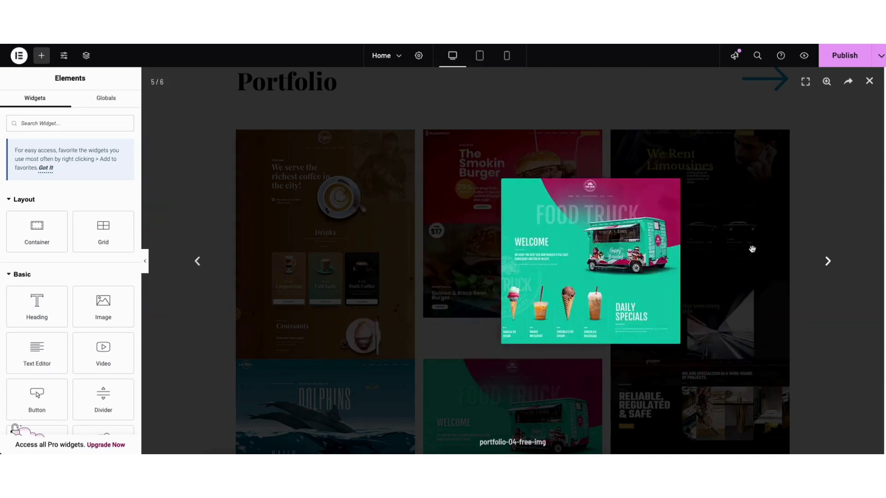
click(322, 236)
Step: Set the gallery's Lightbox to No and keep the default image order
click(323, 238)
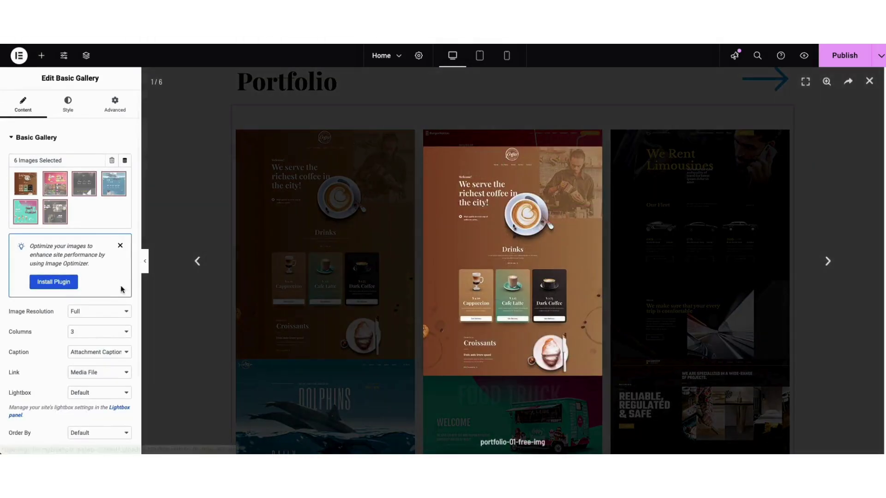
click(84, 393)
click(82, 415)
click(869, 82)
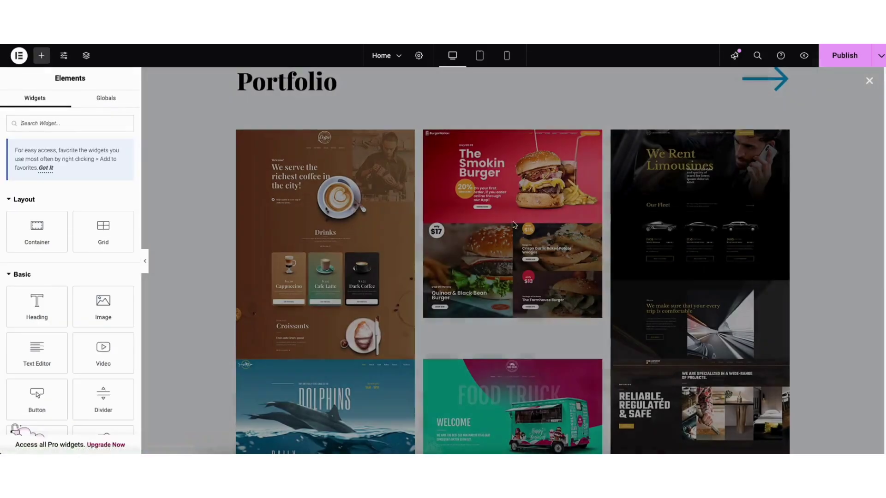
click(497, 232)
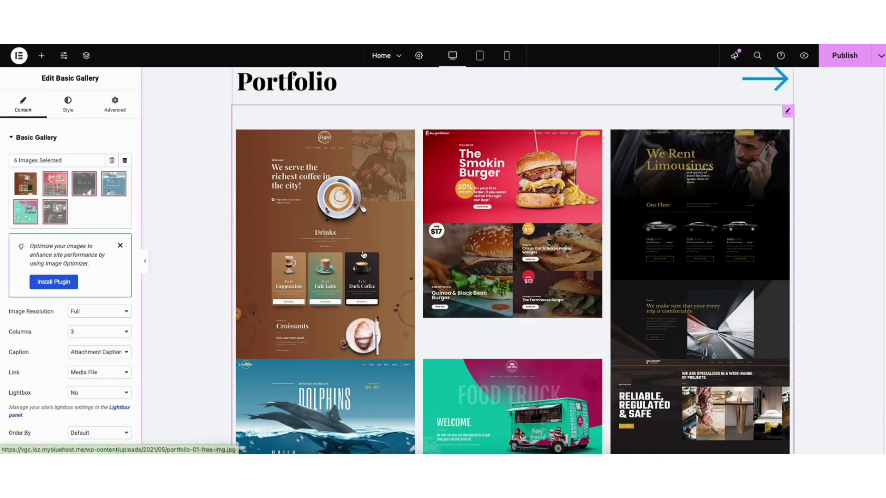
click(80, 434)
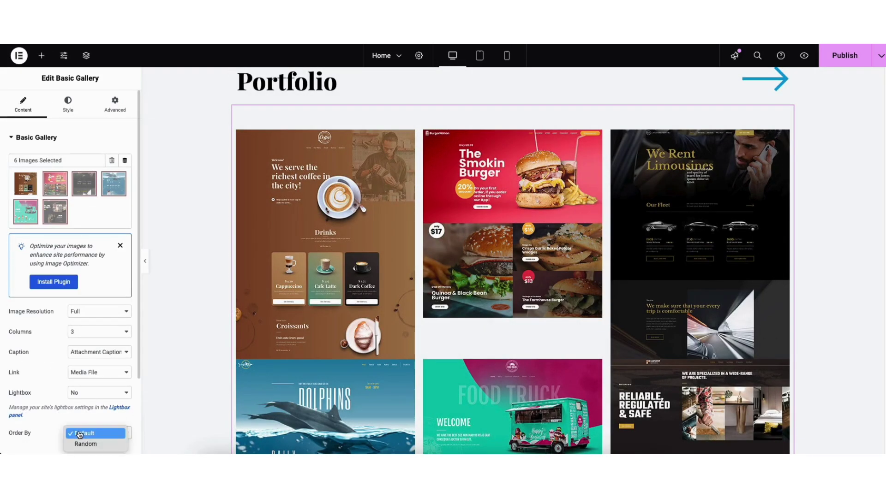
click(83, 434)
click(69, 106)
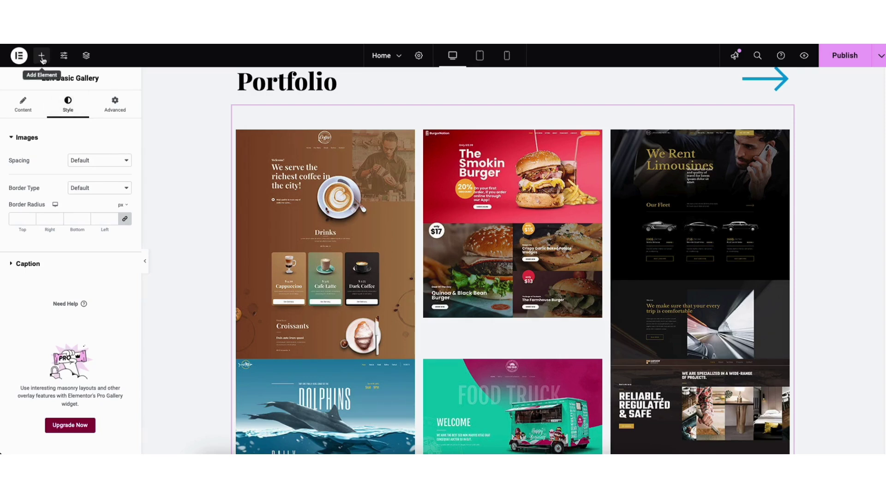
Step: Search widgets for 'galle' and drop a Basic Gallery above the portfolio grid
click(42, 57)
text(gallery)
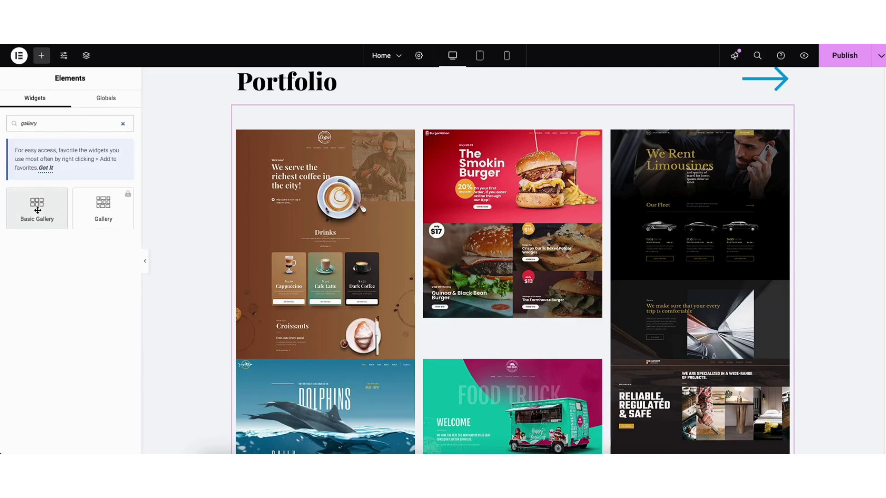
drag(38, 210, 315, 104)
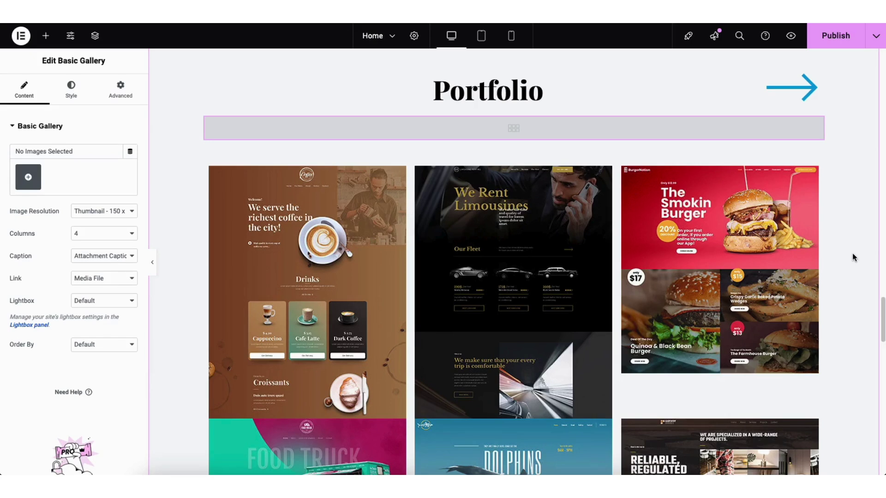
Step: Save the page as a draft and view the live homepage
click(875, 41)
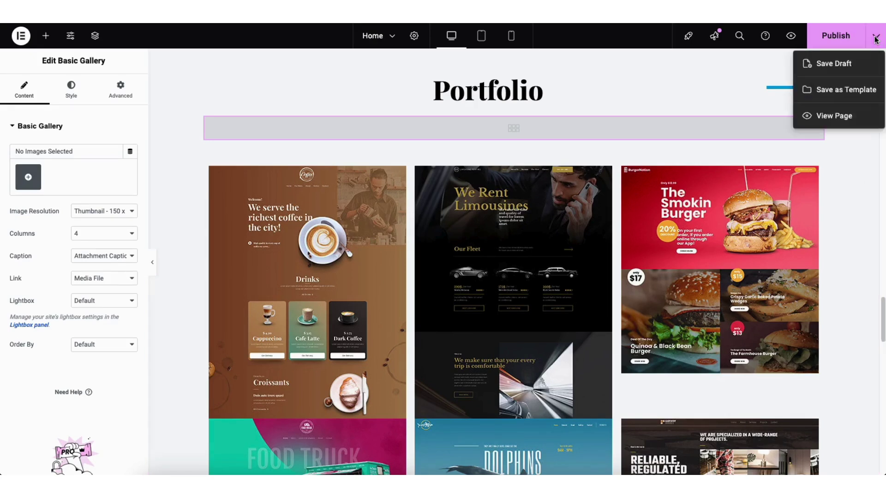
click(839, 64)
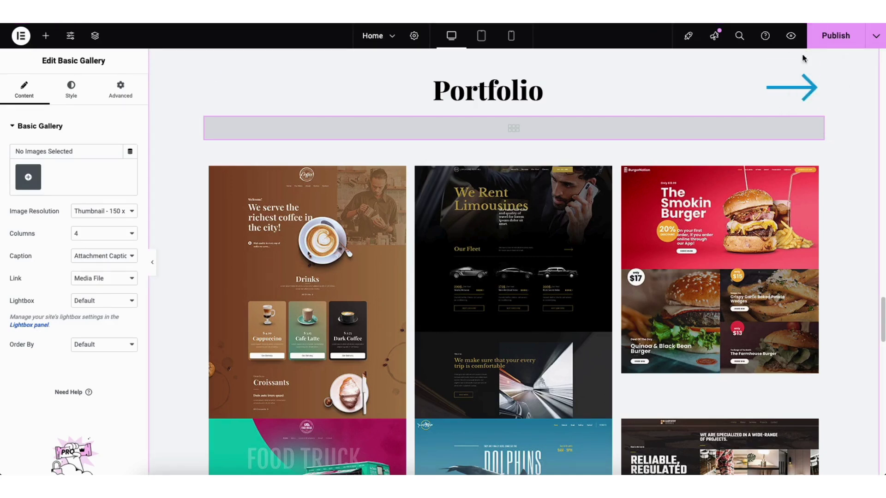
click(790, 40)
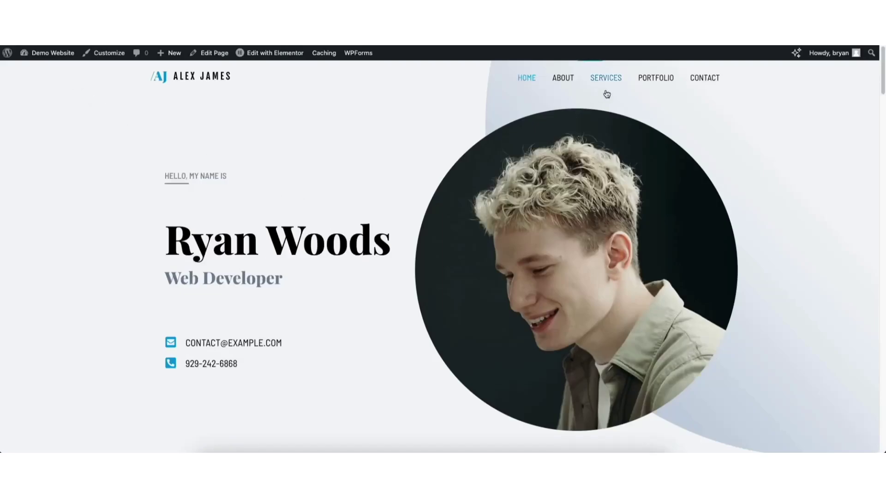
Step: Go to the site's Contact page and scroll down to its message form
click(700, 79)
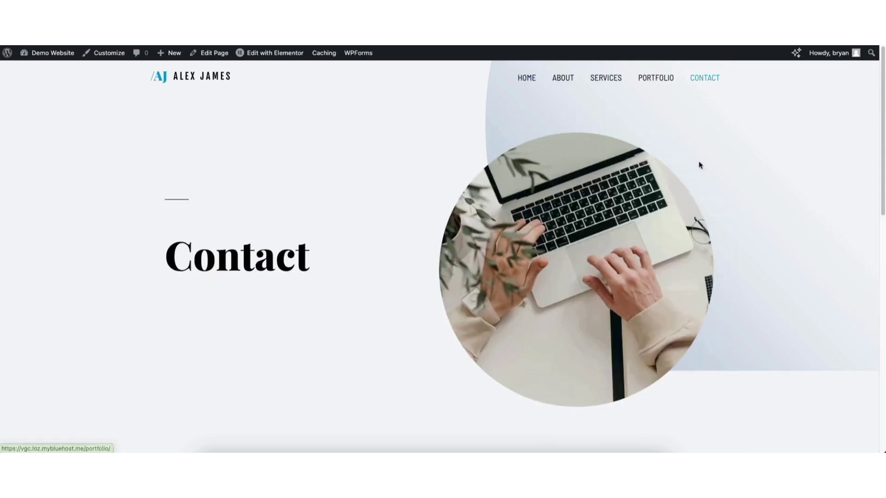
scroll(867, 175, down, 5)
scroll(870, 180, down, 2)
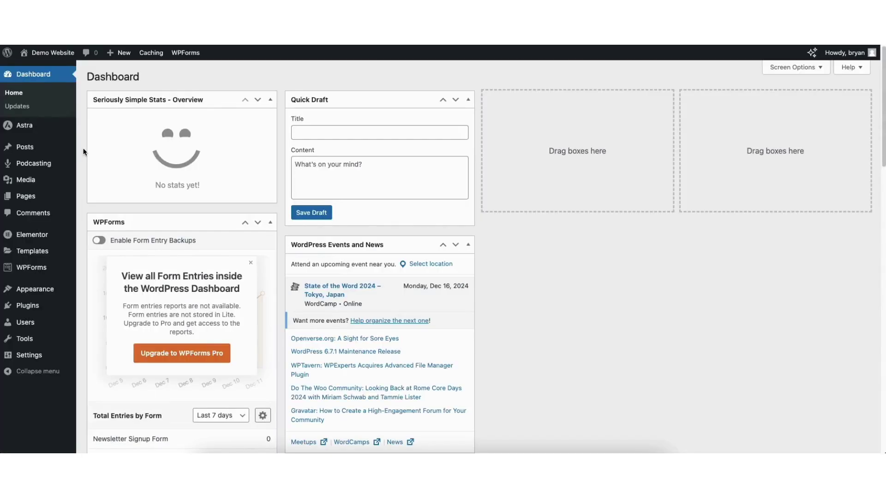
Step: Open WPForms' All Forms list and edit the Contact Form
mouse_move(26, 268)
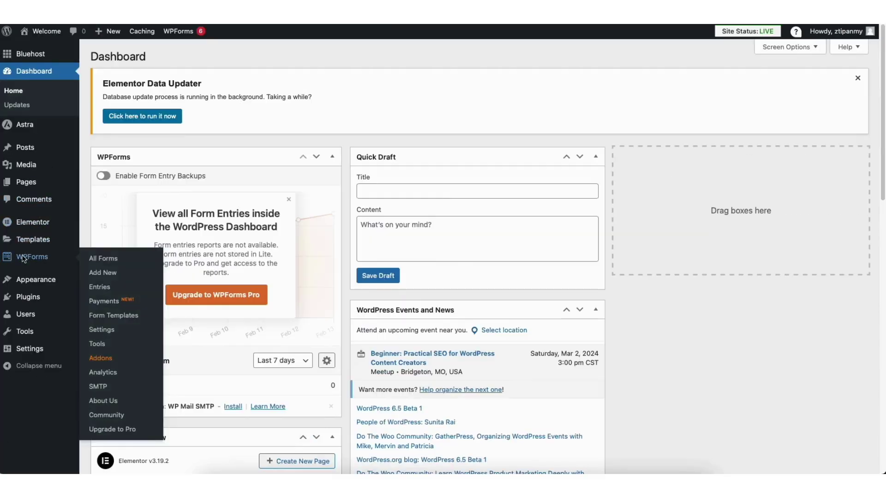
click(23, 257)
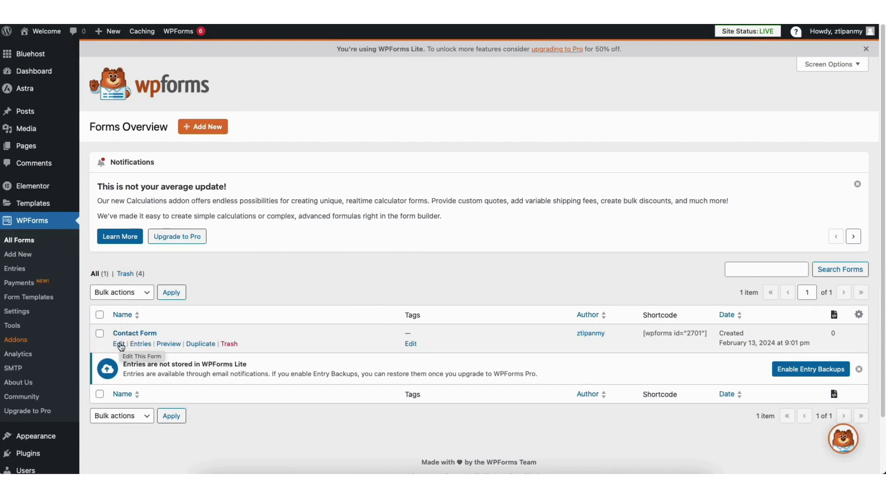
click(120, 346)
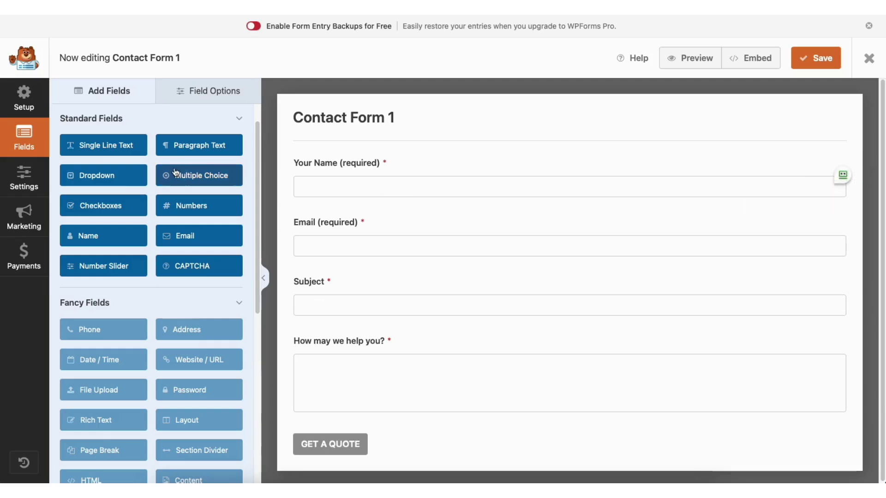
Step: Add a Single Line Text field below Your Name and select the Your Name field
mouse_move(329, 163)
mouse_down()
mouse_move(328, 227)
mouse_move(332, 167)
mouse_up()
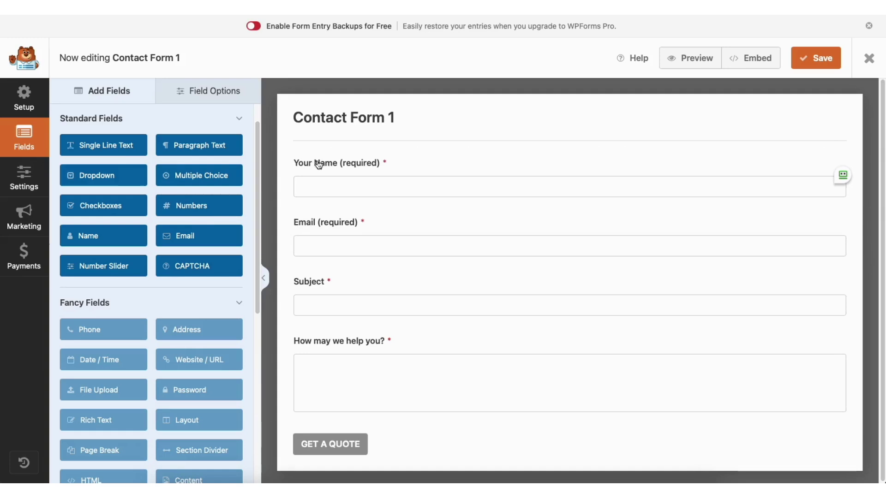
drag(115, 148, 346, 217)
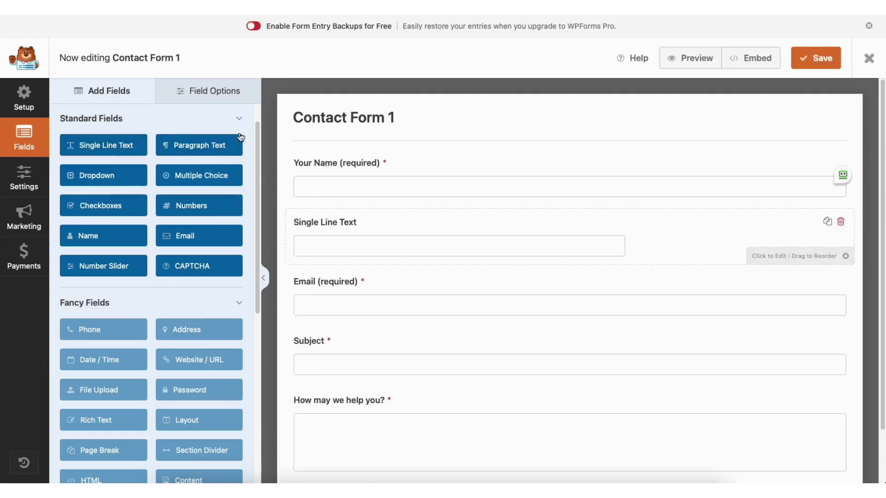
click(206, 90)
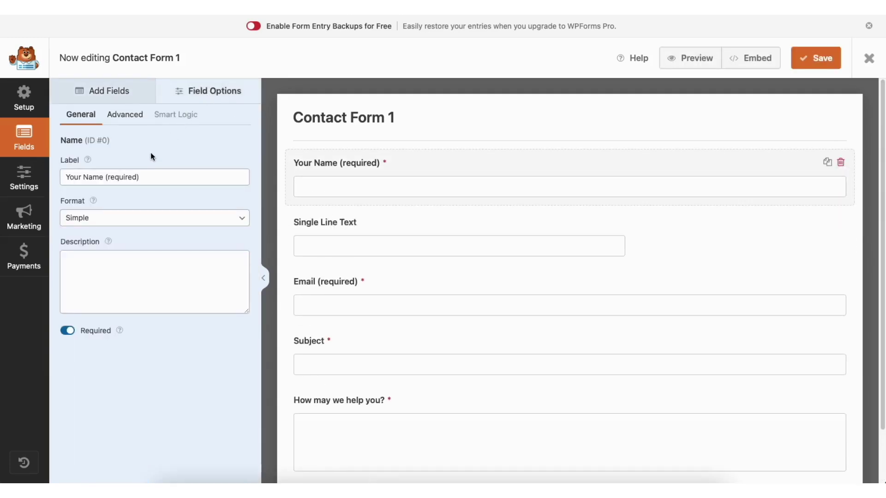
click(136, 177)
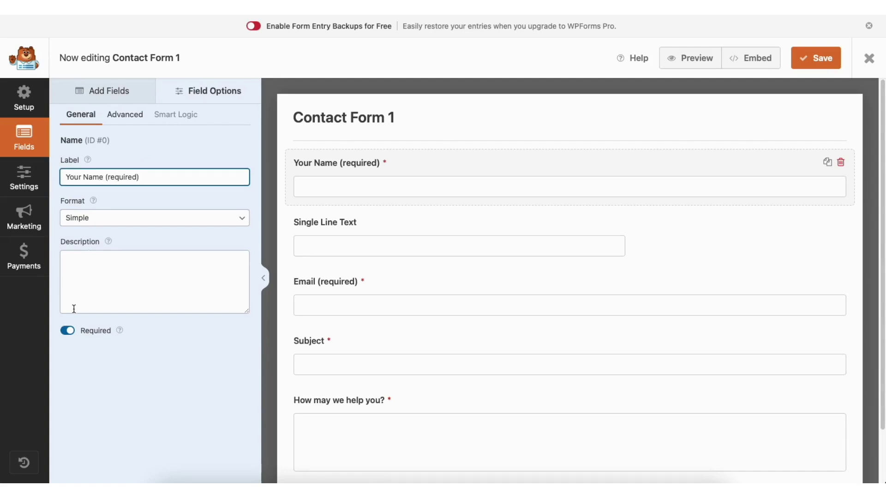
Step: Keep the Your Name field required with a Large field size
click(68, 331)
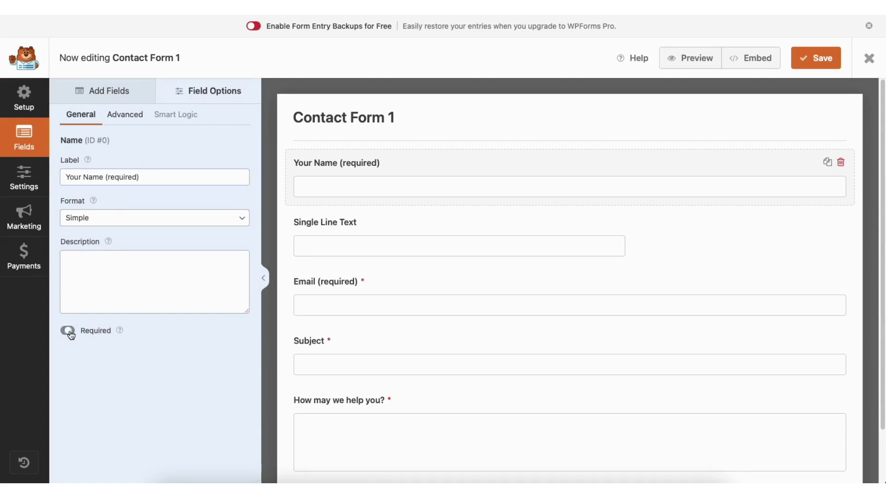
click(68, 332)
click(137, 120)
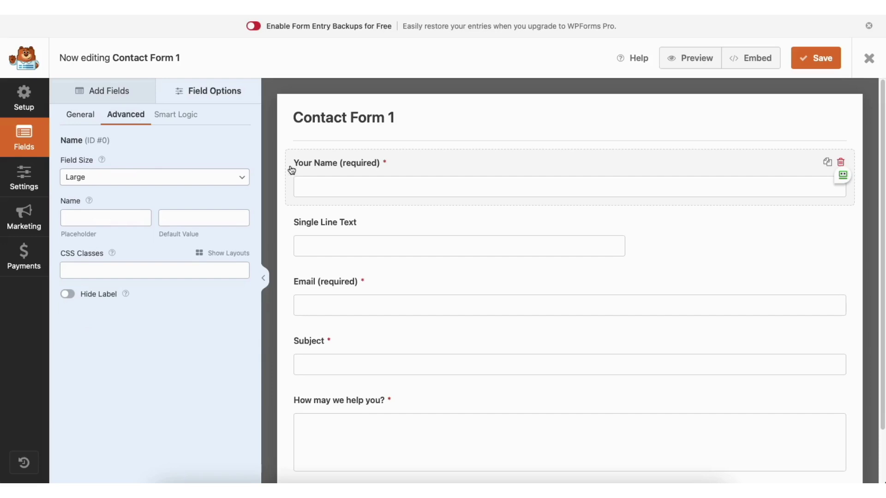
click(123, 179)
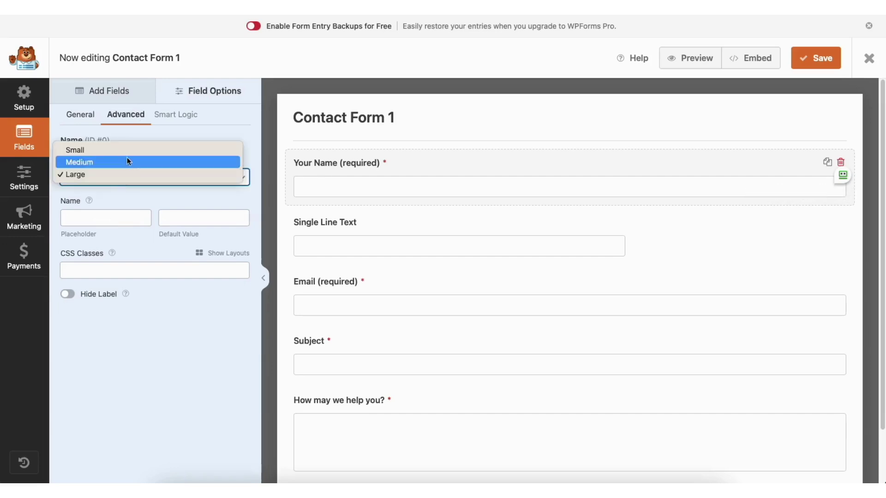
click(121, 170)
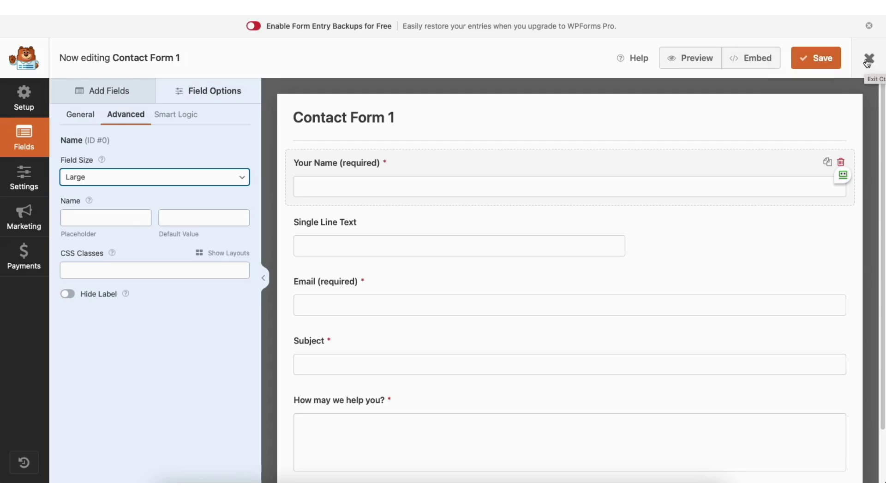
click(27, 178)
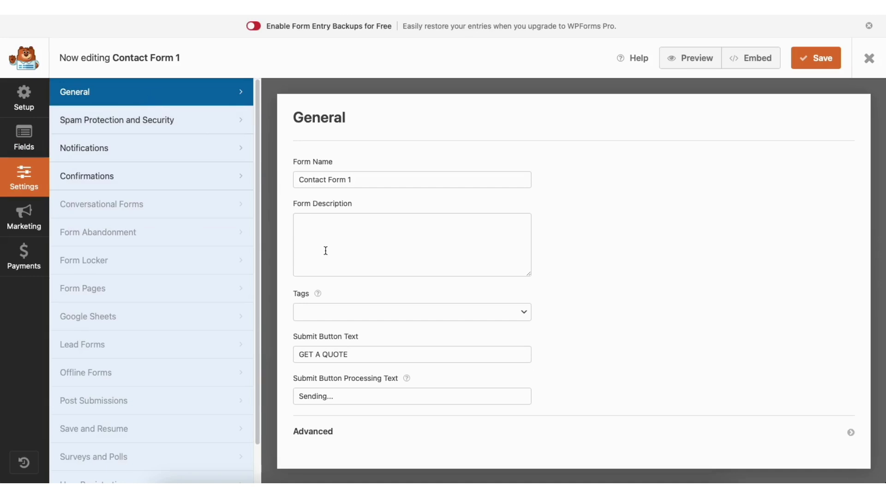
Step: Toggle the minimum time to submit spam protection, then review Notifications and Confirmations
click(185, 122)
click(421, 273)
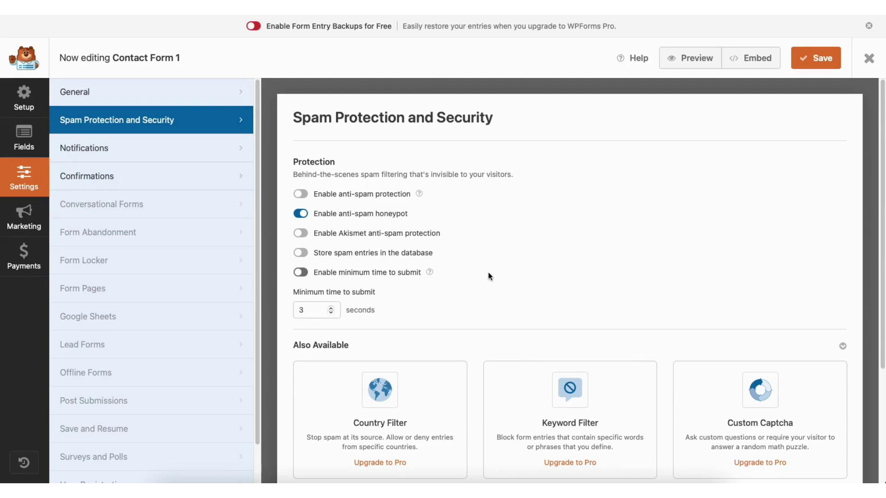
click(169, 153)
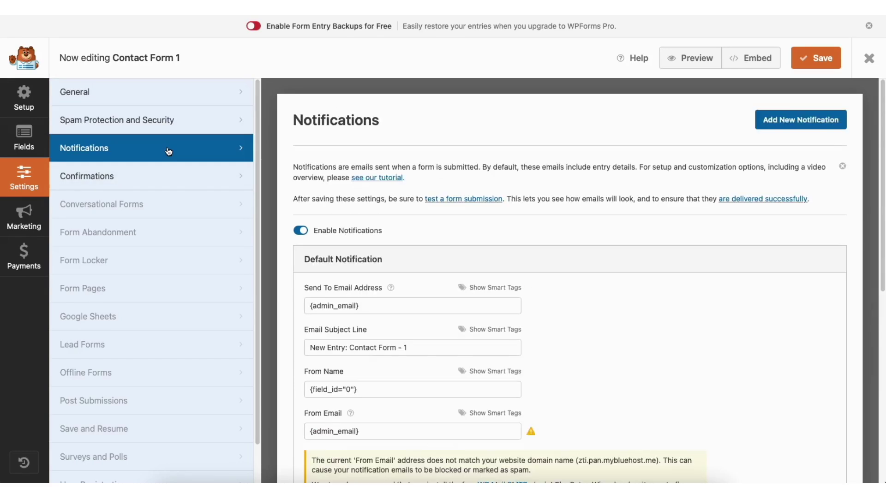
drag(881, 154, 881, 250)
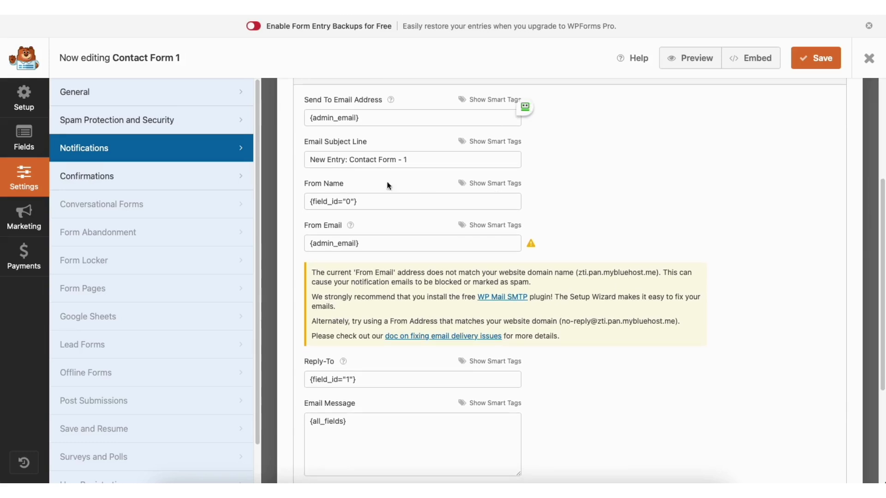
click(172, 176)
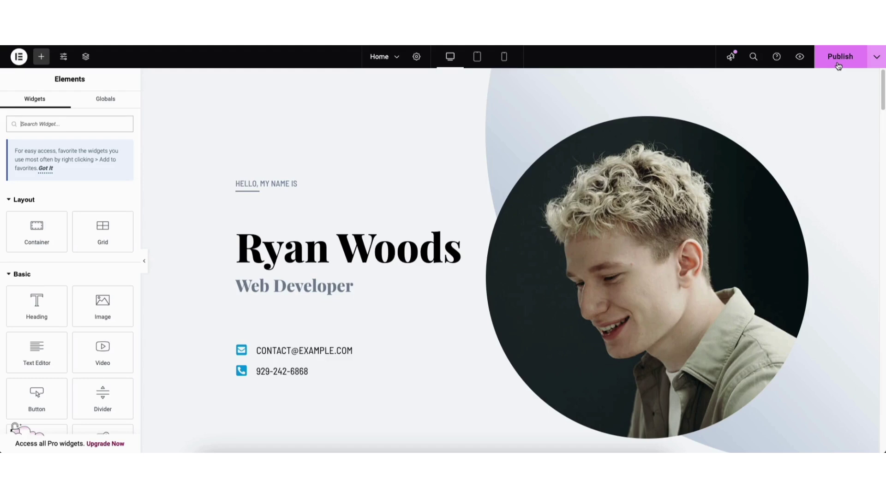
Step: Check the Publish save options, preview tablet, mobile and desktop widths, then open Site Settings
click(877, 58)
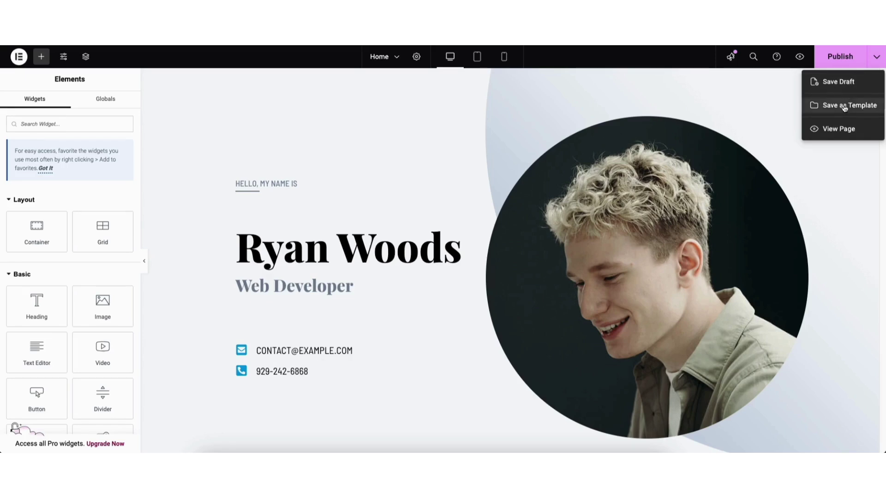
click(794, 107)
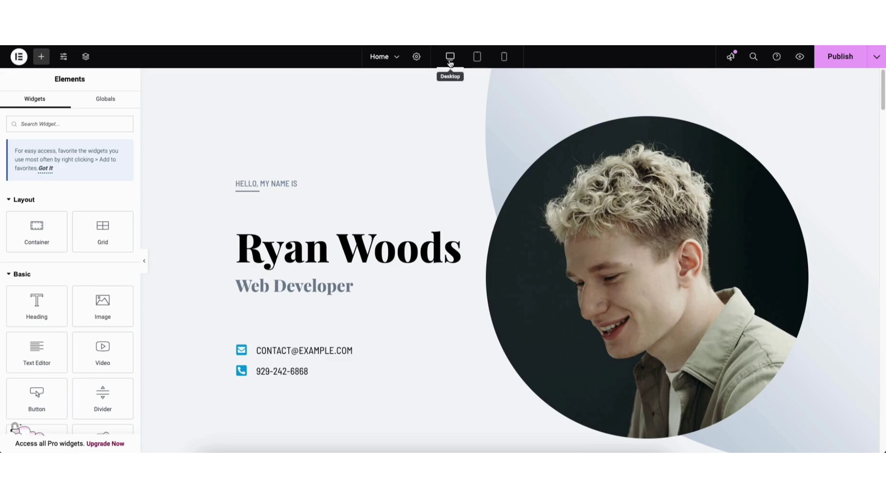
click(477, 58)
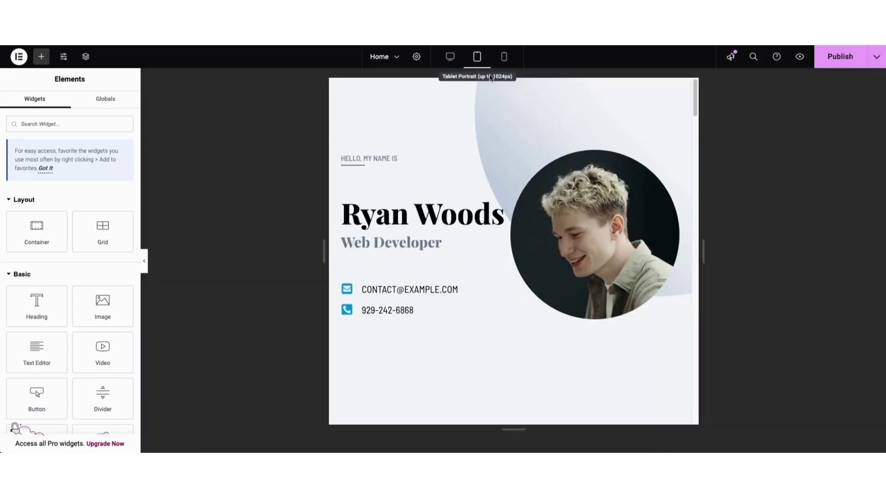
drag(693, 111, 572, 56)
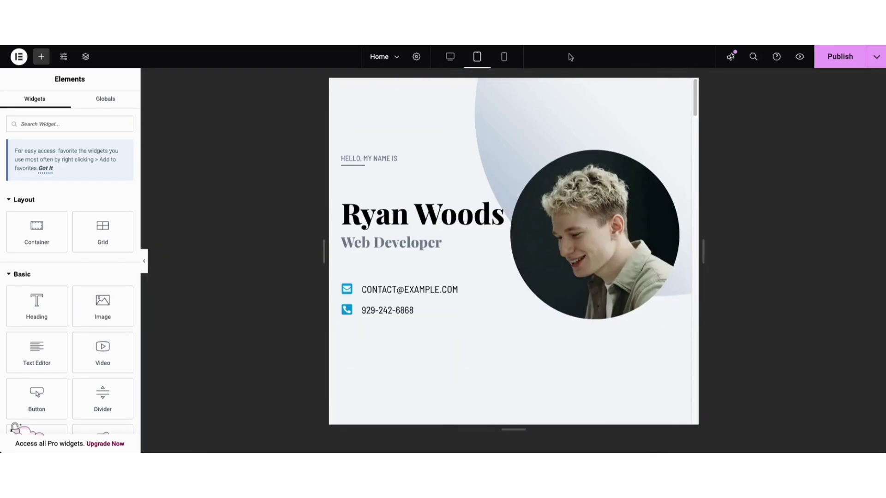
click(503, 57)
drag(598, 88, 600, 67)
click(447, 60)
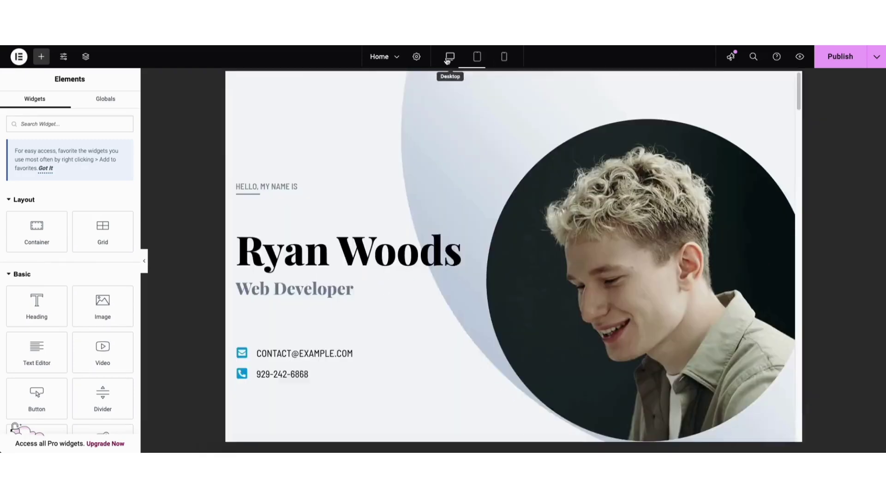
click(63, 57)
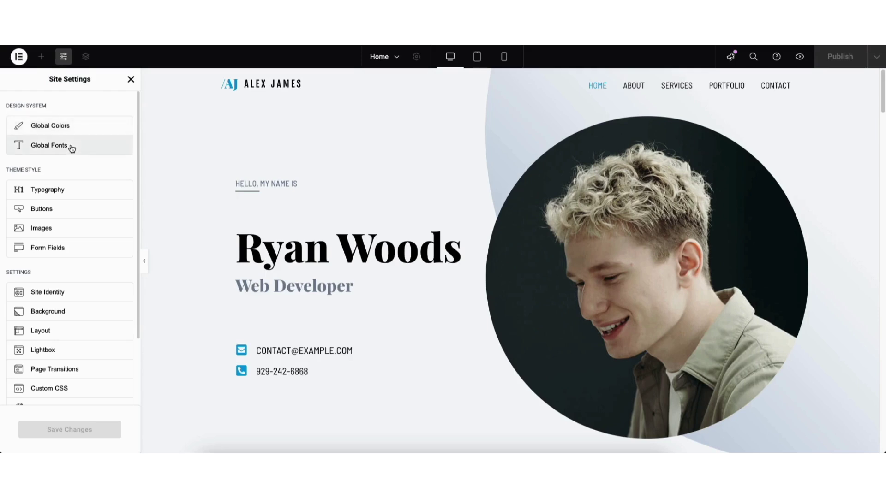
Step: Close Site Settings, view the Home page's saved revisions, then exit Elementor to WordPress
click(132, 79)
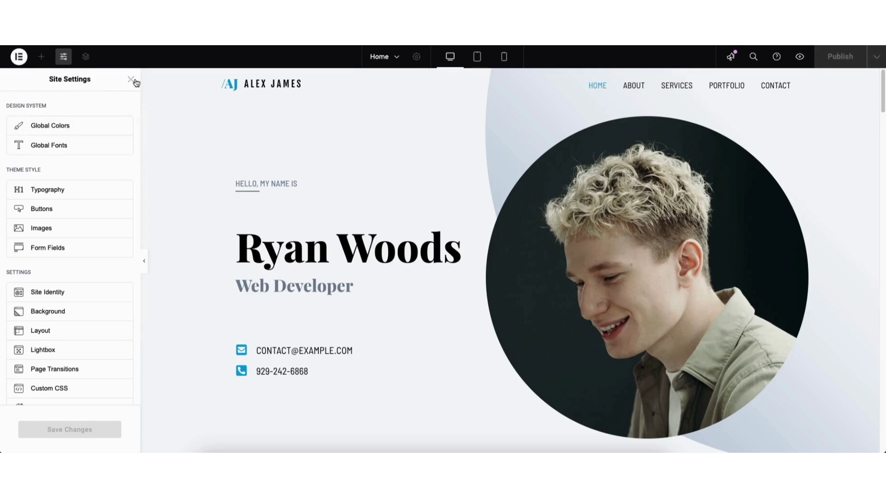
click(19, 57)
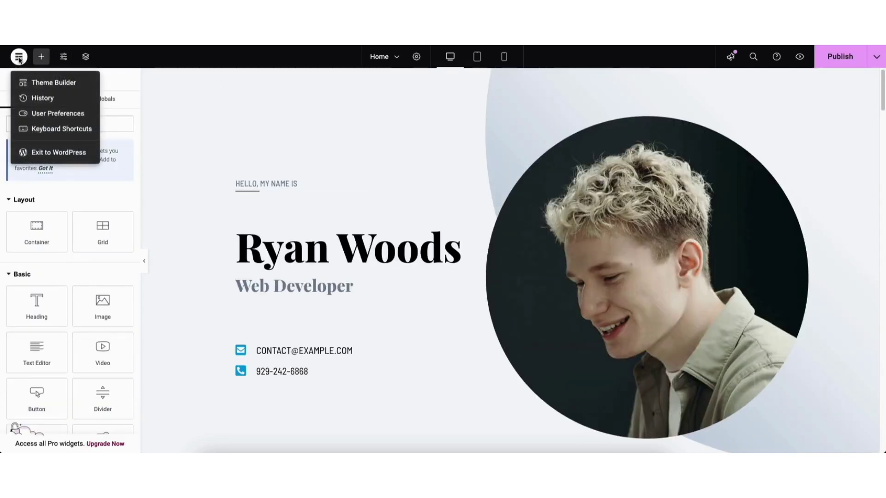
click(42, 98)
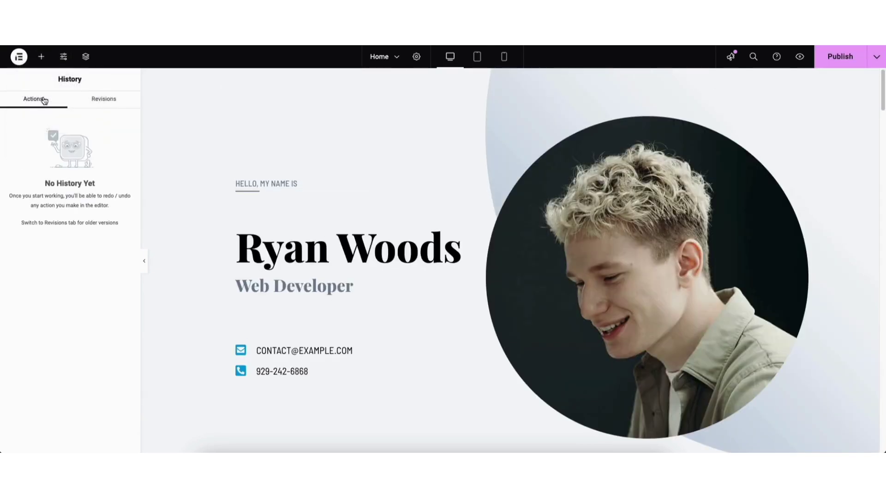
click(103, 101)
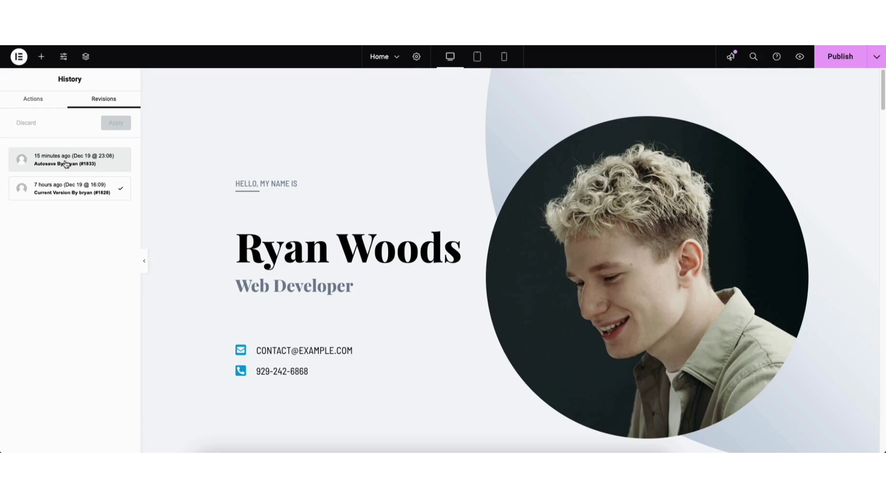
click(19, 57)
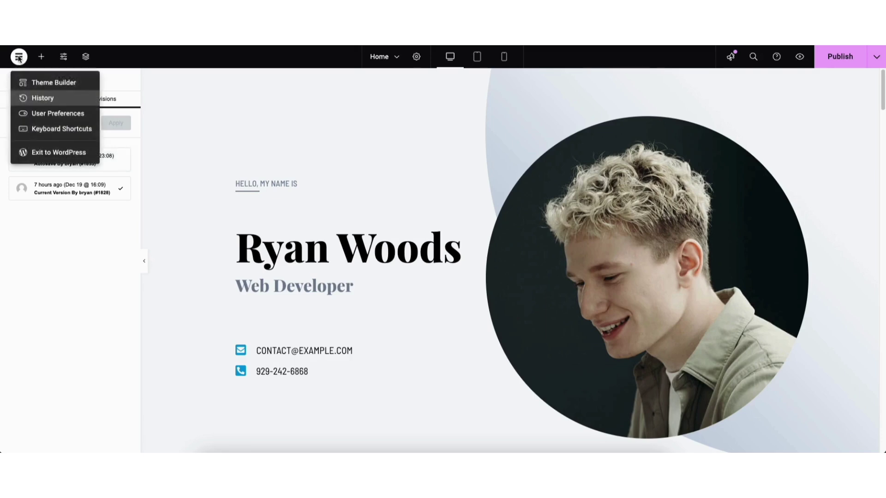
click(38, 153)
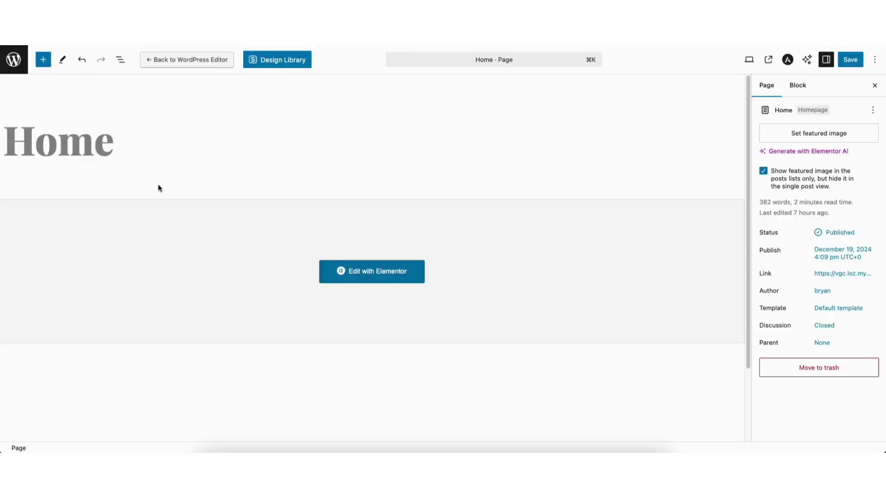
Step: Leave the block editor and open the All Pages list
click(13, 60)
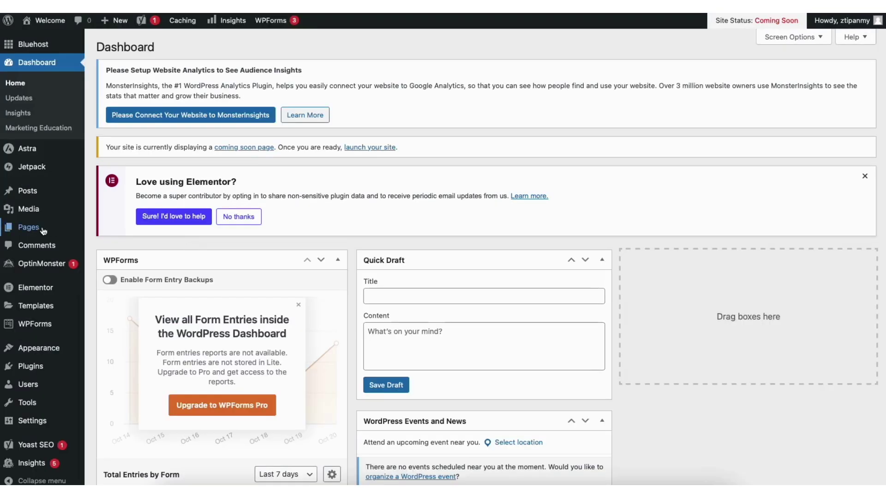
mouse_move(38, 231)
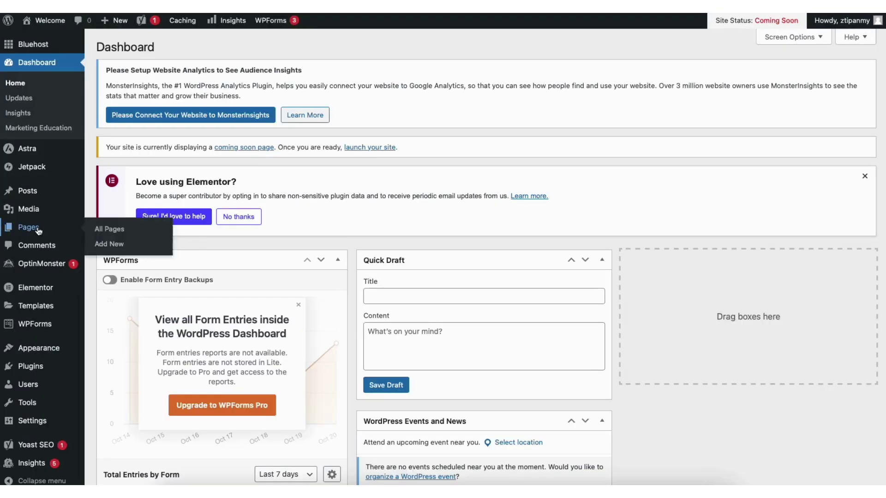
click(117, 230)
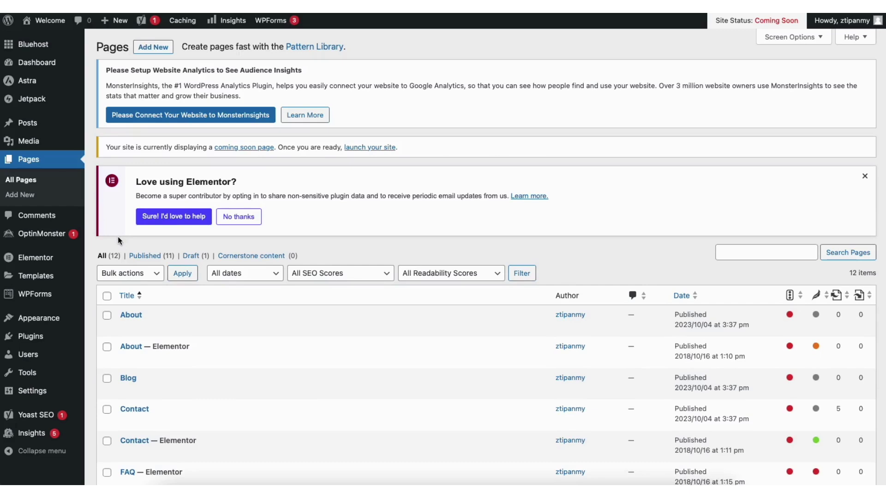
Step: Browse the Media Library, then open the All Posts list
mouse_move(25, 145)
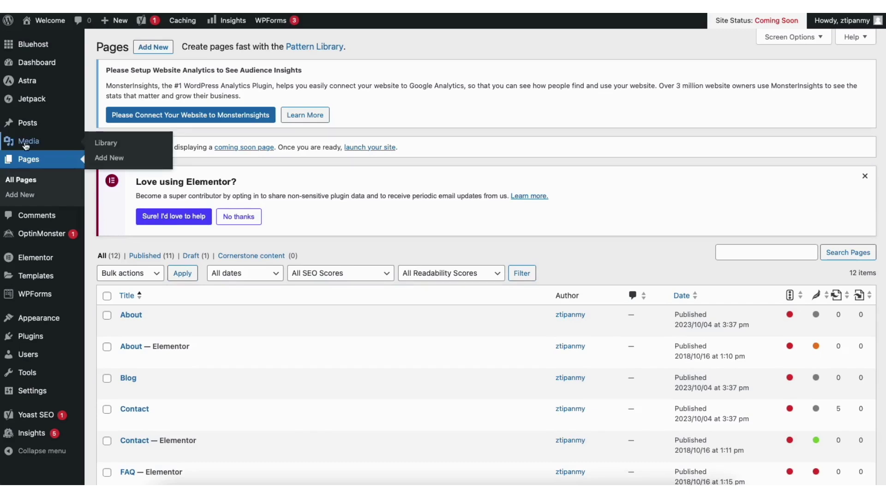
click(111, 146)
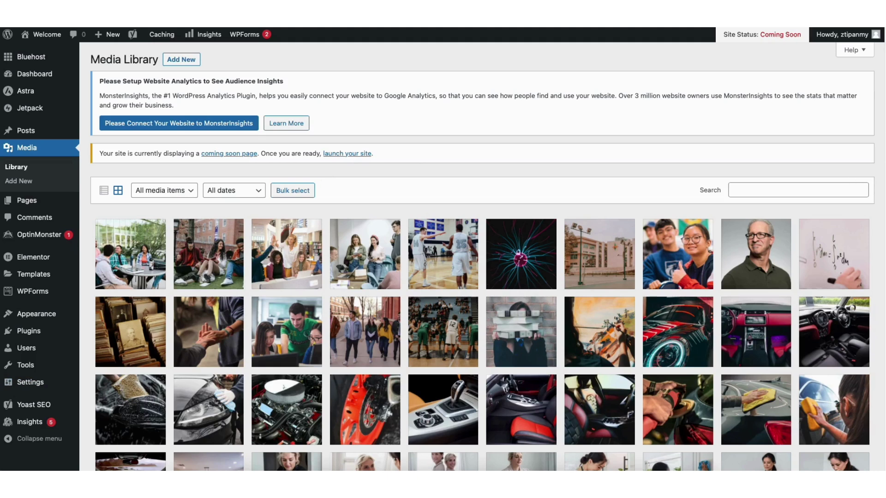
scroll(328, 172, down, 5)
scroll(876, 148, up, 6)
mouse_move(41, 132)
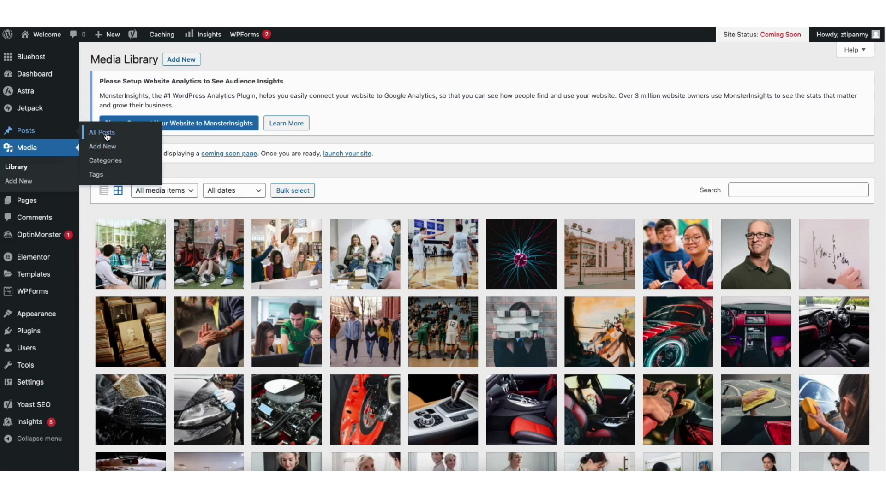
click(107, 134)
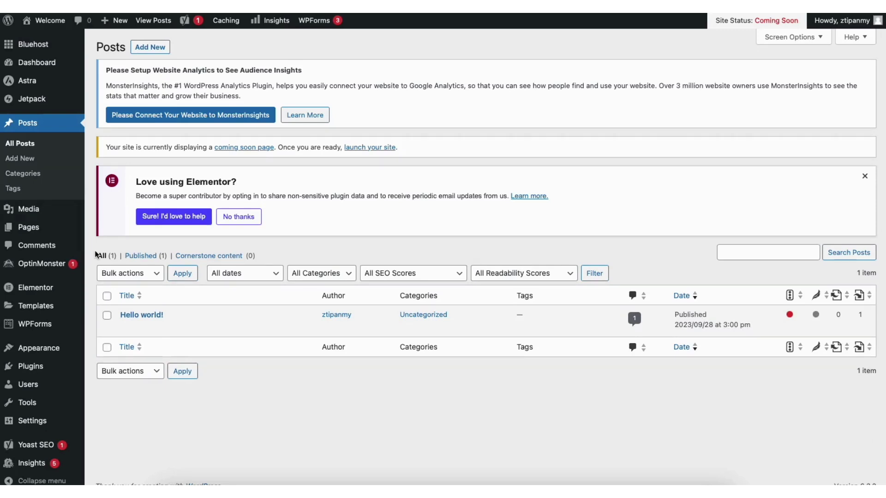
Step: Open the Comments list in the admin
click(47, 245)
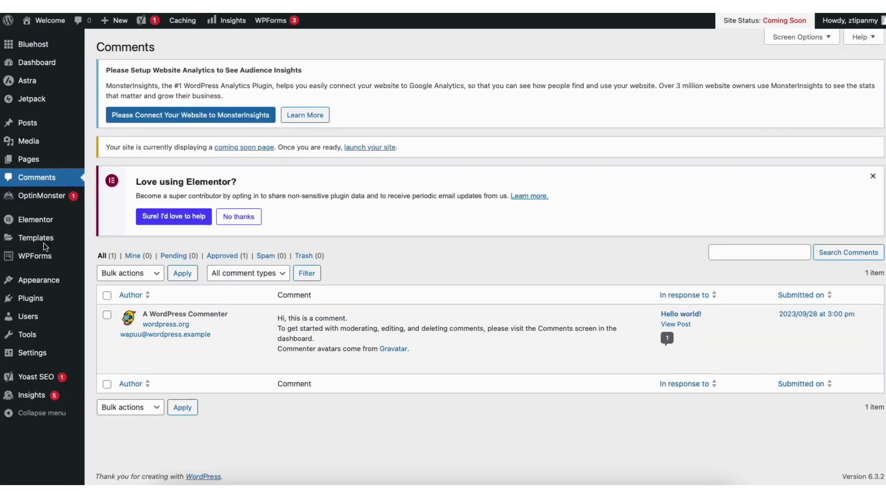
mouse_move(47, 250)
mouse_move(329, 366)
Step: Browse Plugins > Add New, then go to Appearance > Menus
mouse_move(57, 308)
click(113, 314)
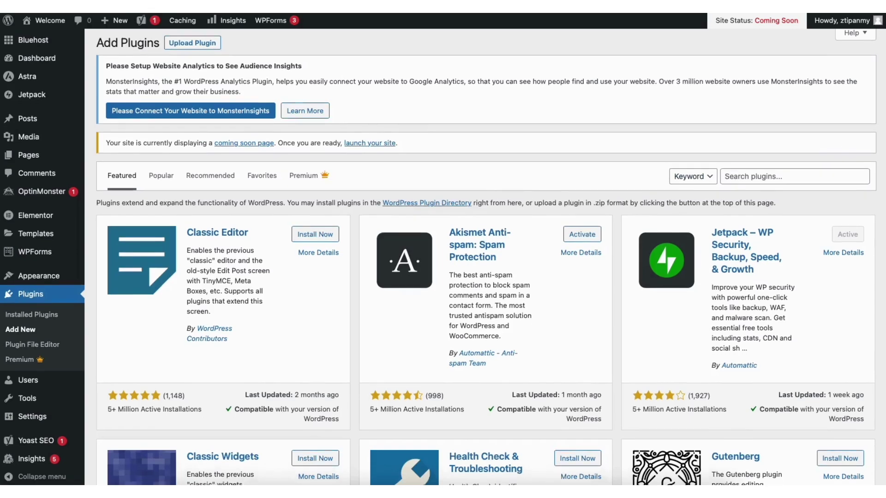
scroll(831, 152, down, 3)
scroll(484, 258, down, 1)
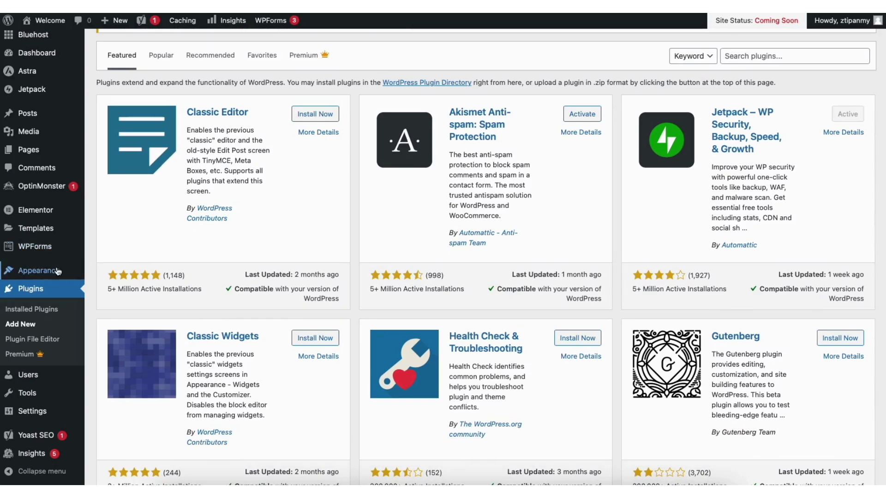
mouse_move(53, 273)
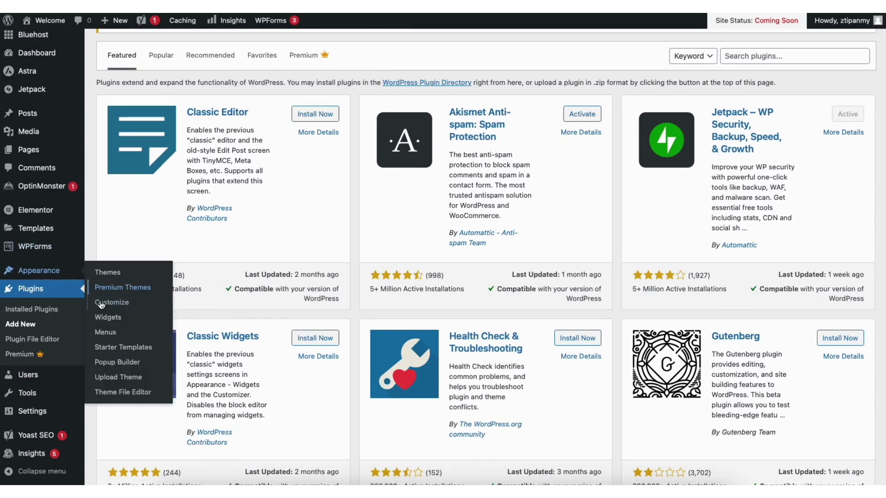
click(106, 332)
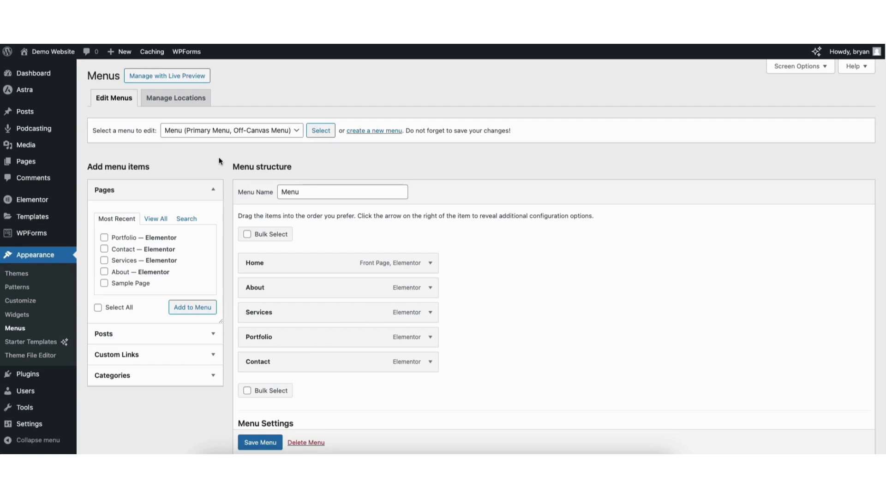
Step: Select and load the primary 'Menu' for editing
click(243, 135)
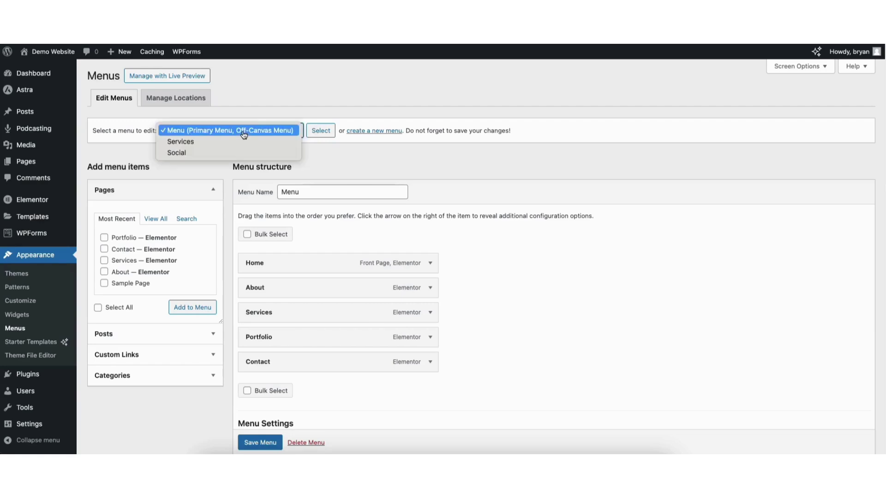
click(244, 131)
click(321, 132)
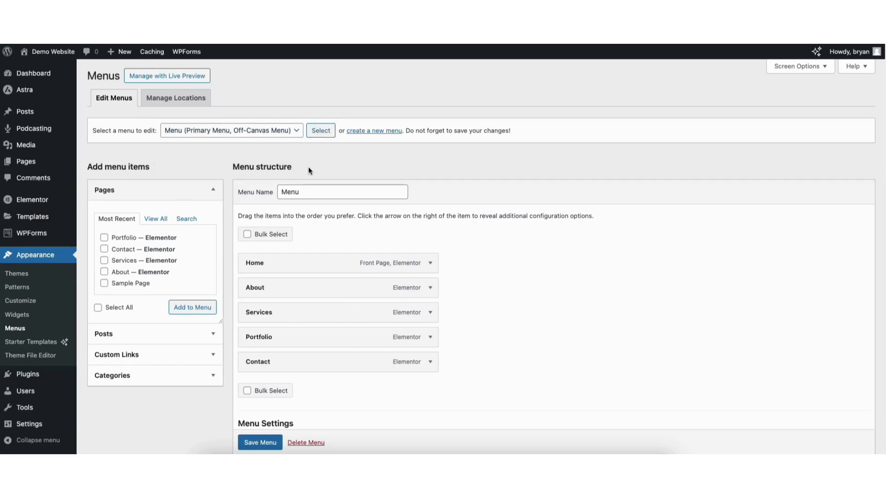
Step: Add Sample Page to the menu above Contact and inspect its navigation label
click(124, 284)
click(182, 306)
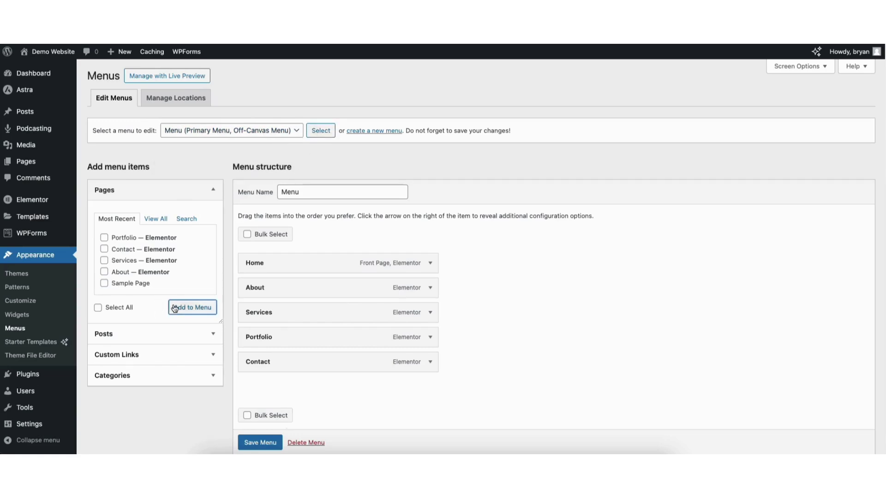
drag(254, 389, 241, 361)
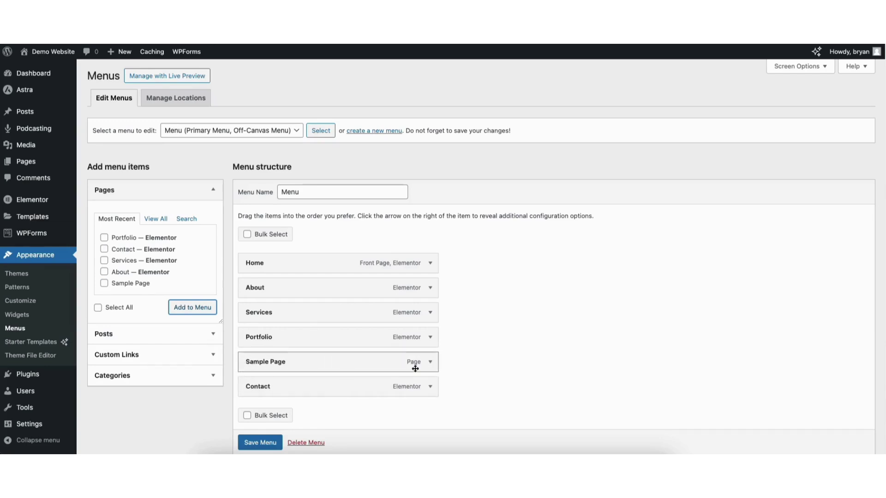
click(431, 364)
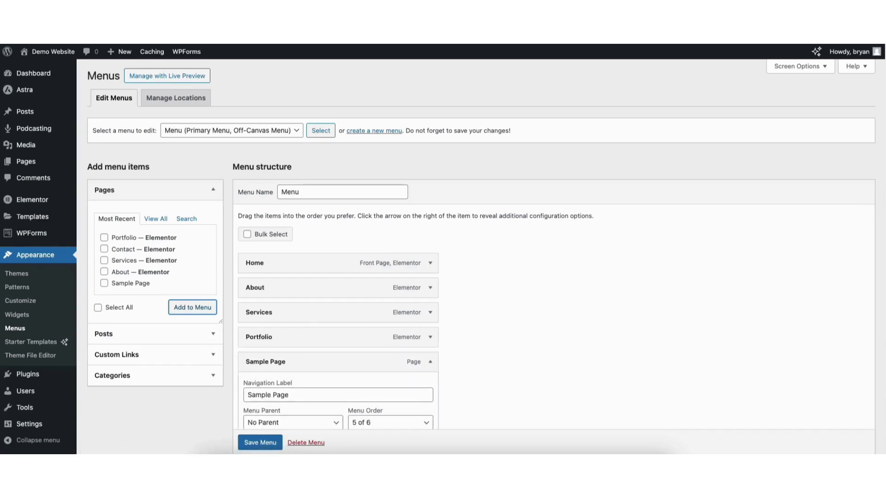
scroll(876, 249, down, 3)
triple_click(273, 246)
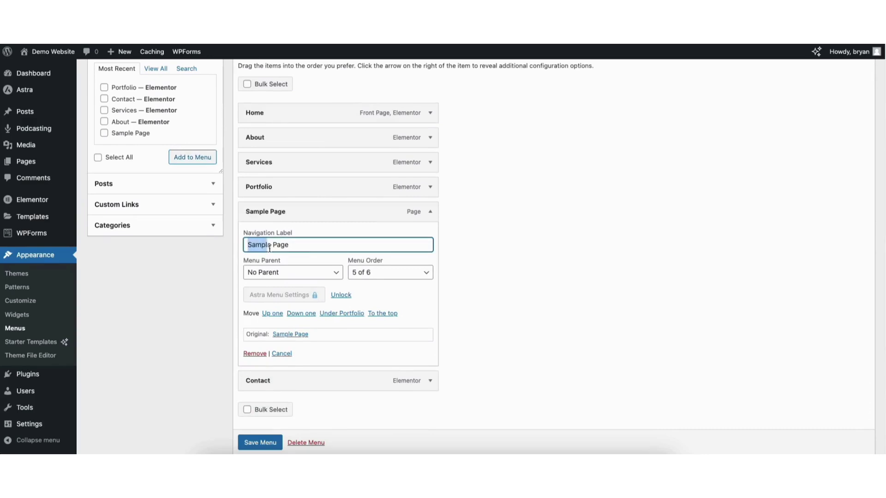
click(264, 244)
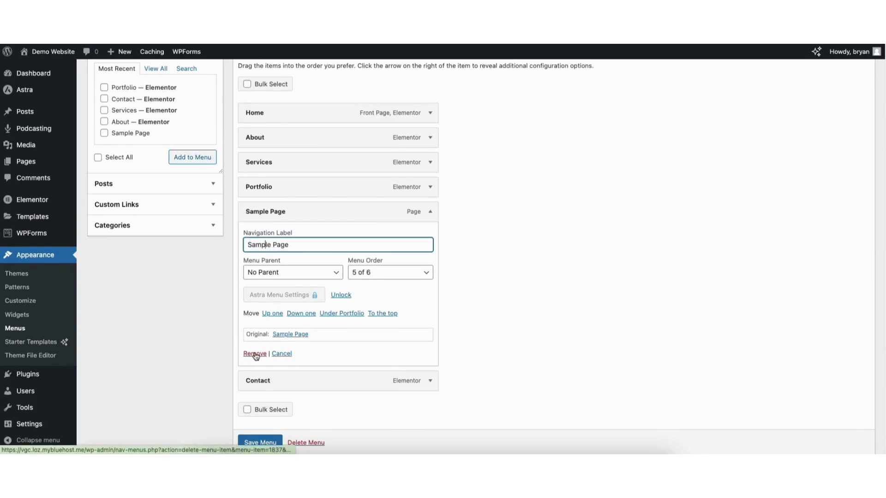
click(428, 213)
scroll(875, 161, up, 3)
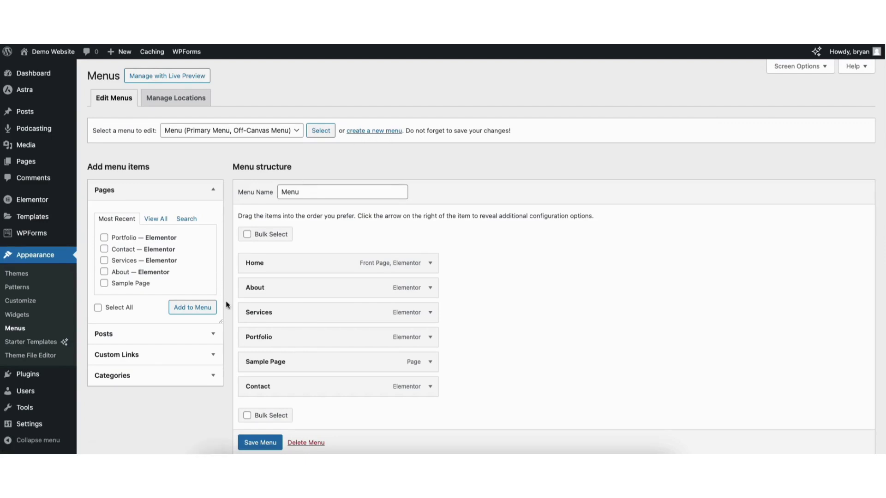
Step: Add a second Sample Page, nest both as sub items under Services, and save
click(104, 283)
click(185, 308)
drag(259, 411, 277, 337)
drag(269, 388, 285, 363)
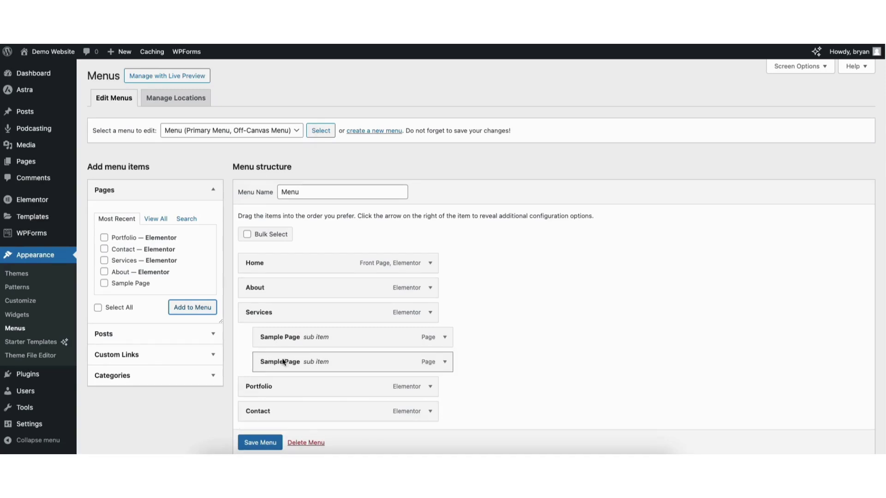
click(256, 444)
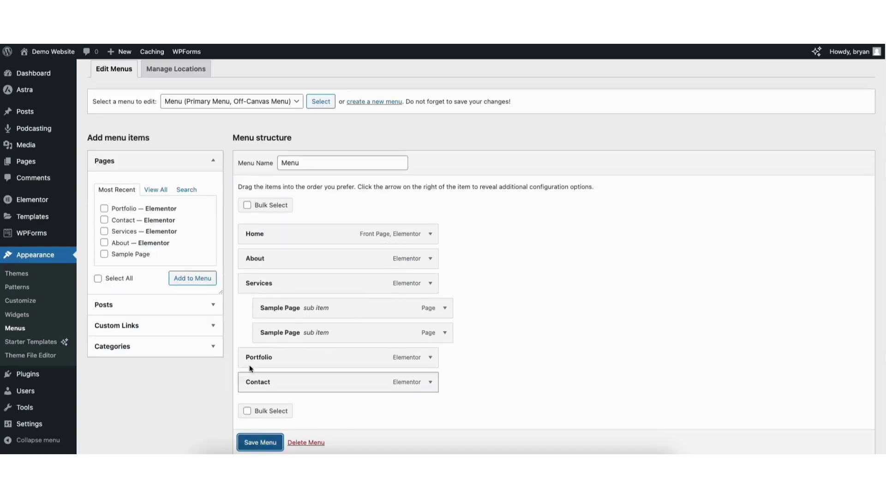
Step: Visit Demo Website, check the Services dropdown, then open the Customizer's Footer Builder
mouse_move(48, 50)
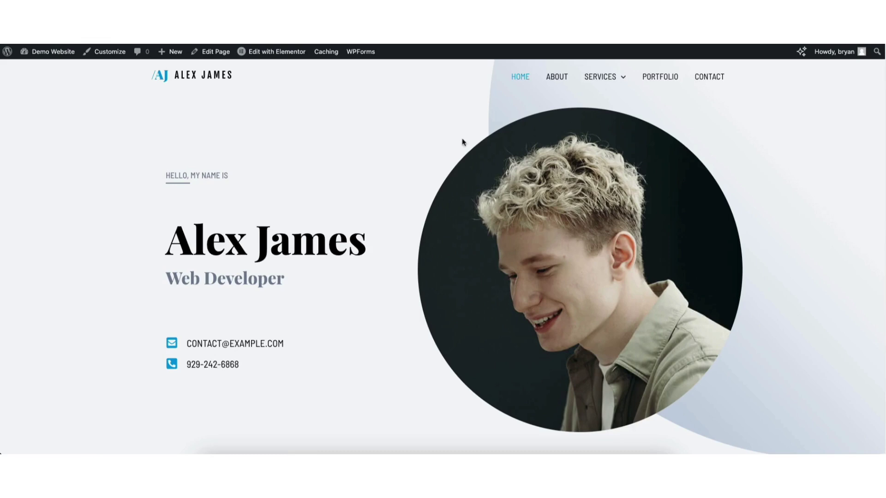
mouse_move(589, 83)
click(110, 52)
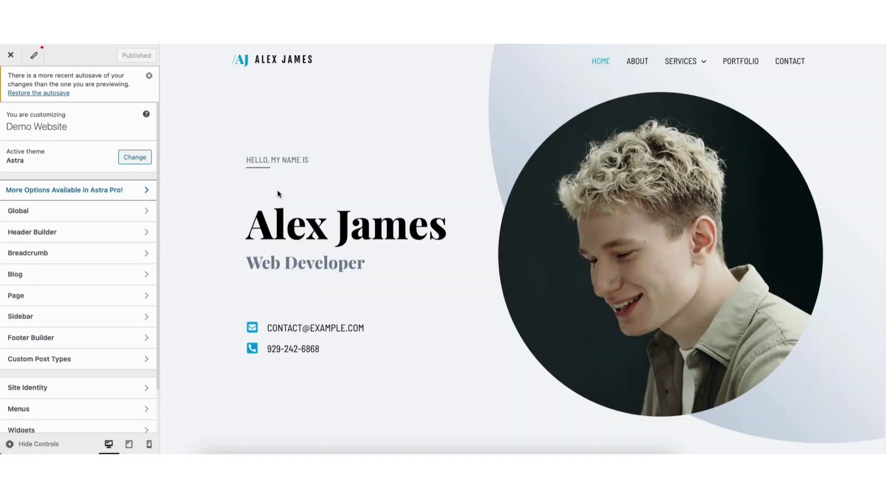
click(55, 339)
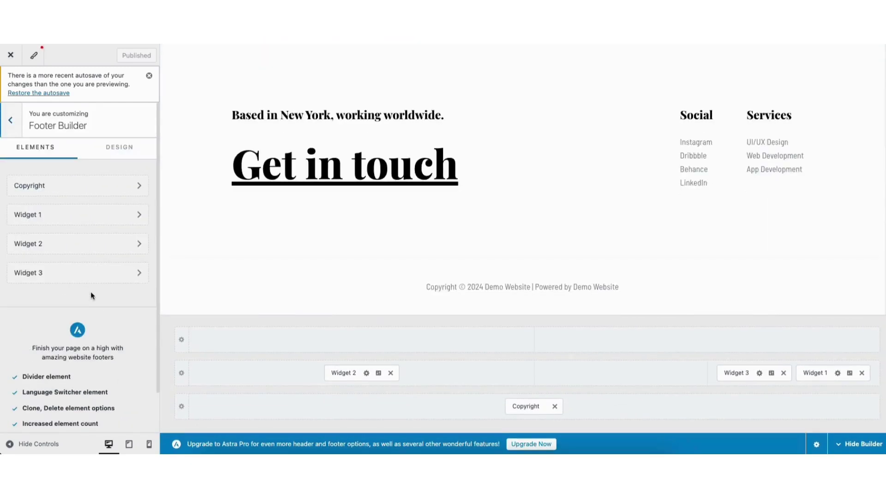
Step: Open footer Widget 2's content and design settings
click(236, 115)
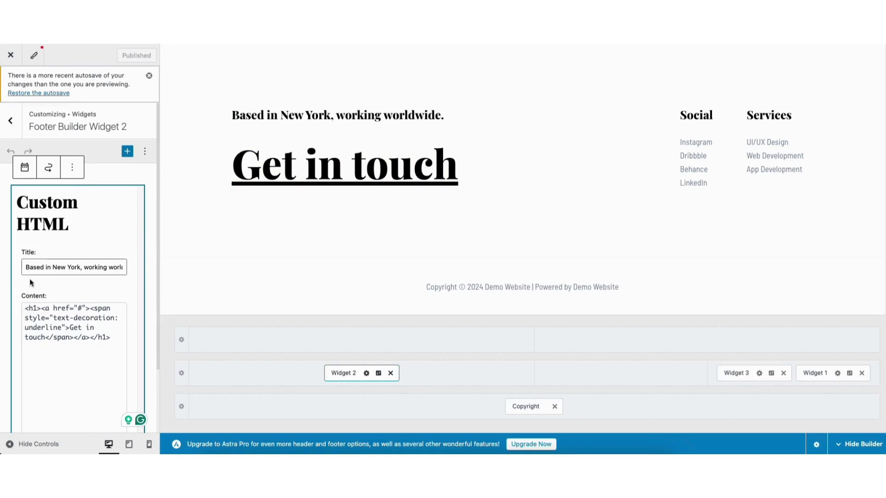
click(48, 268)
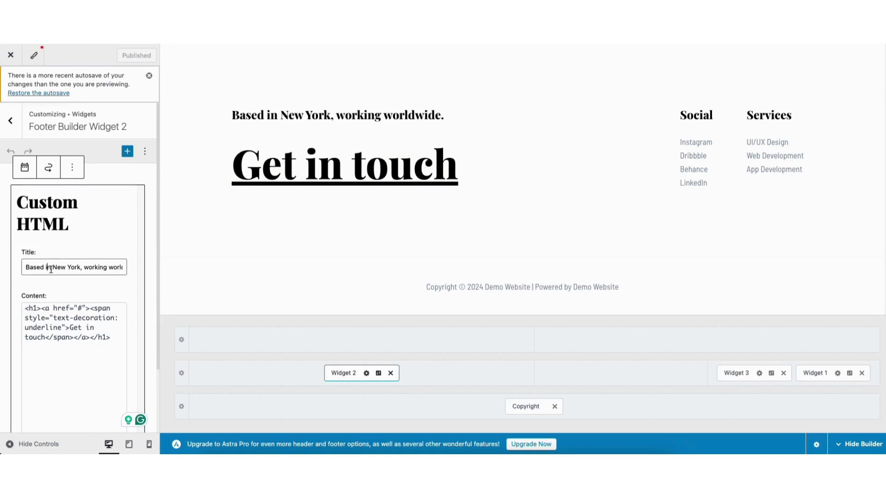
click(380, 374)
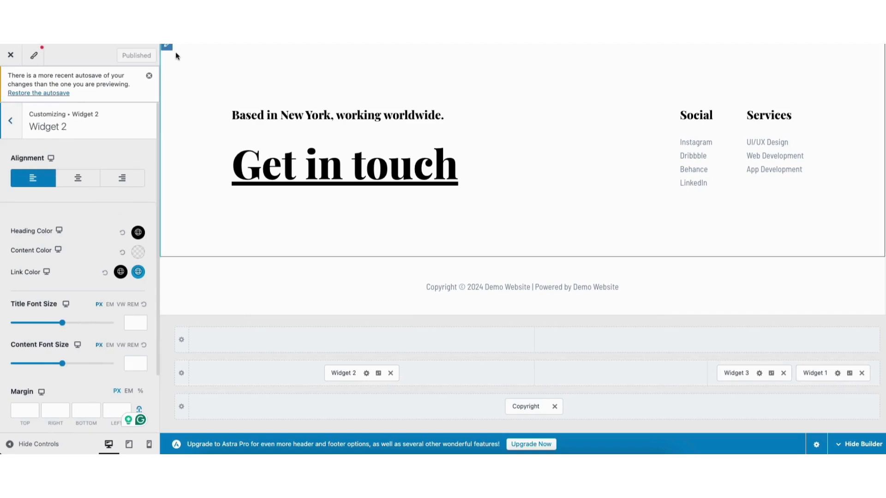
Step: View Primary Footer row settings, try the + inserter without adding, and return to the main menu
click(168, 47)
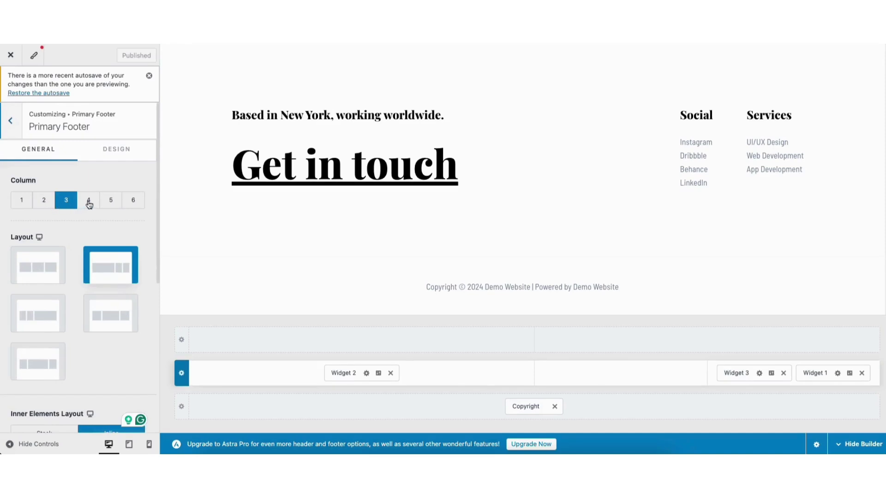
click(362, 340)
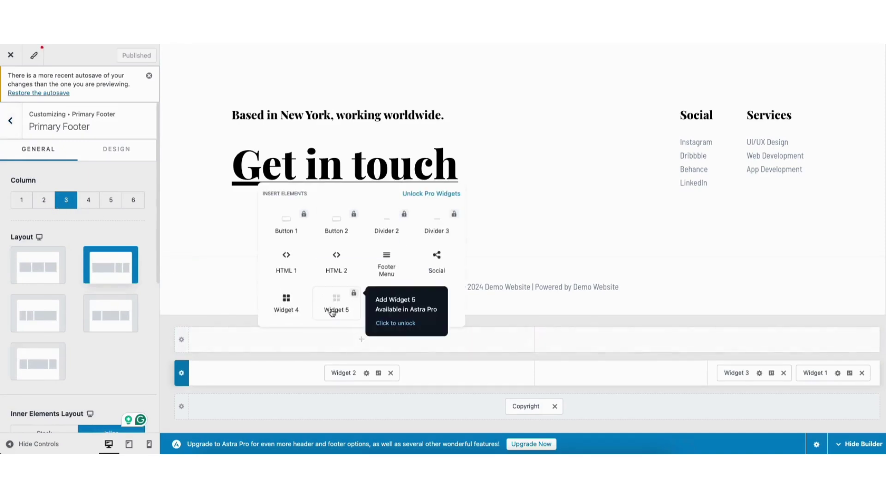
click(241, 318)
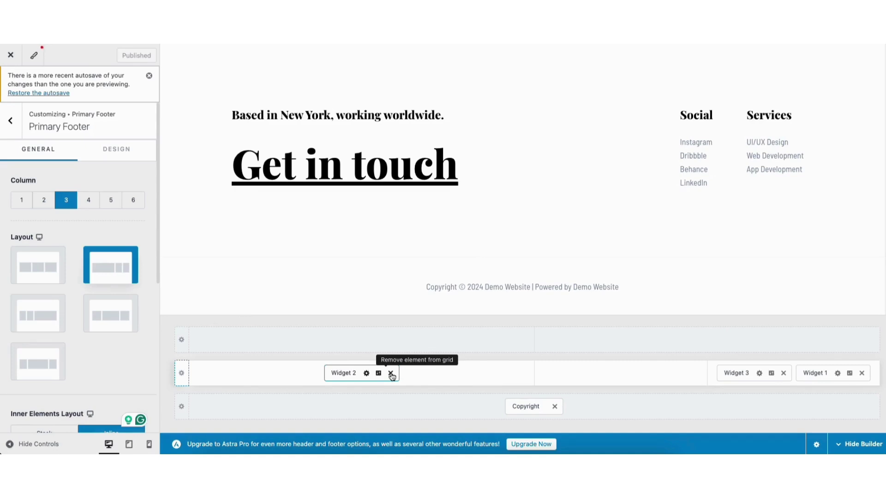
click(11, 122)
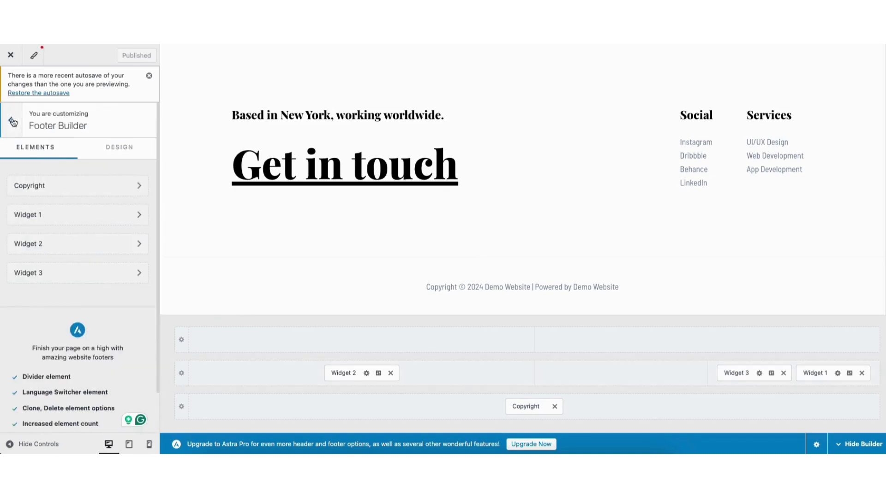
click(12, 122)
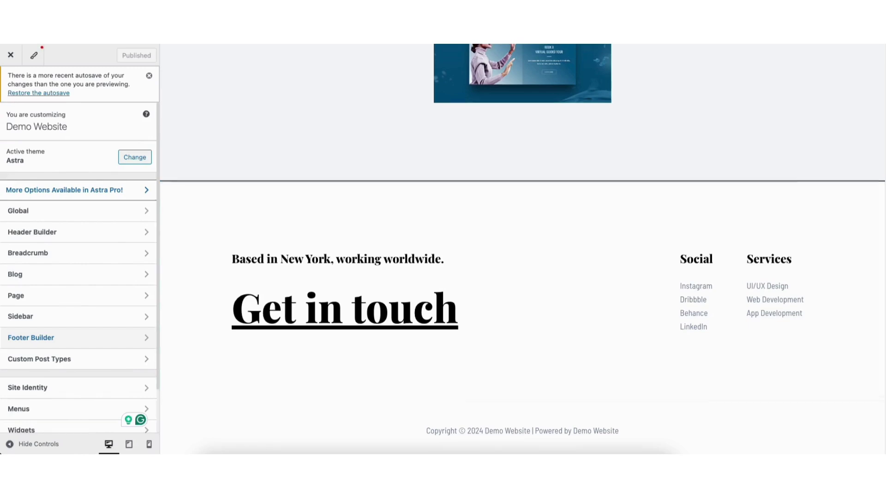
scroll(523, 250, up, 20)
mouse_move(600, 59)
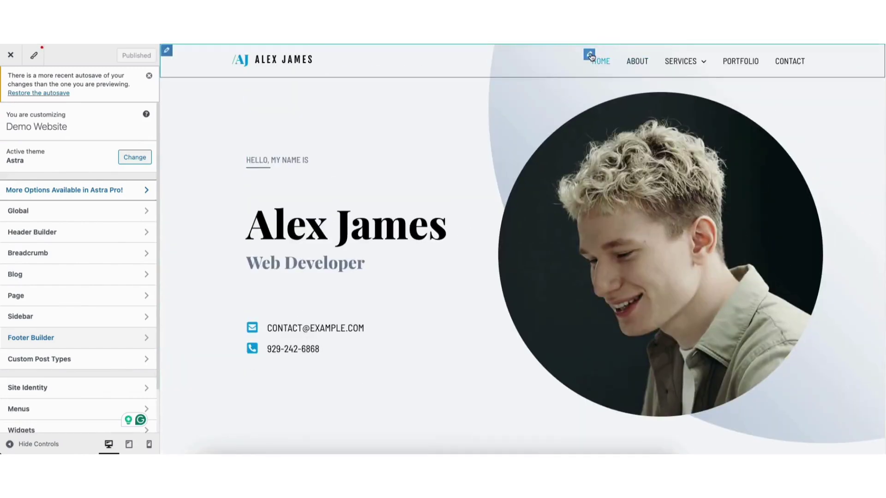
click(590, 55)
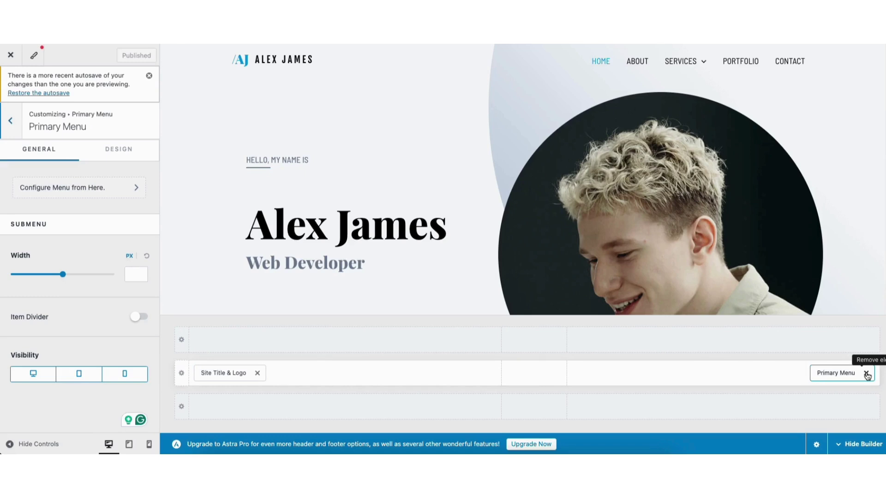
mouse_move(826, 372)
mouse_down()
mouse_move(530, 373)
mouse_move(821, 383)
mouse_up()
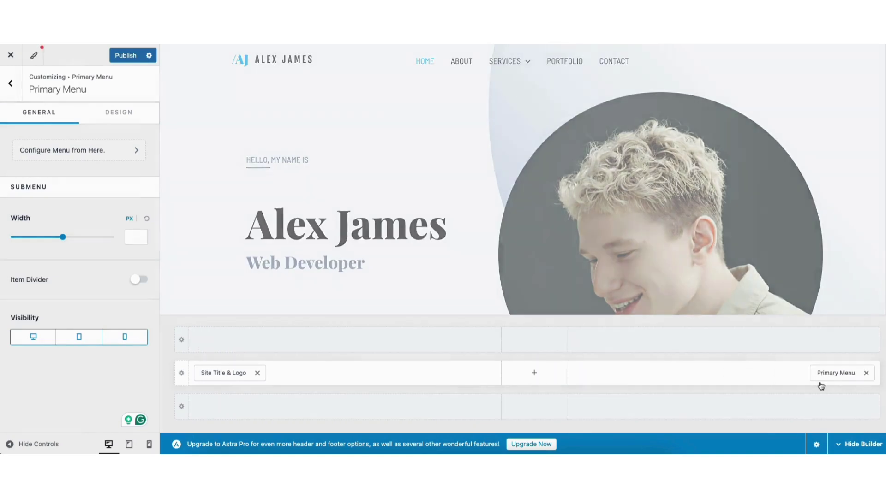
click(237, 66)
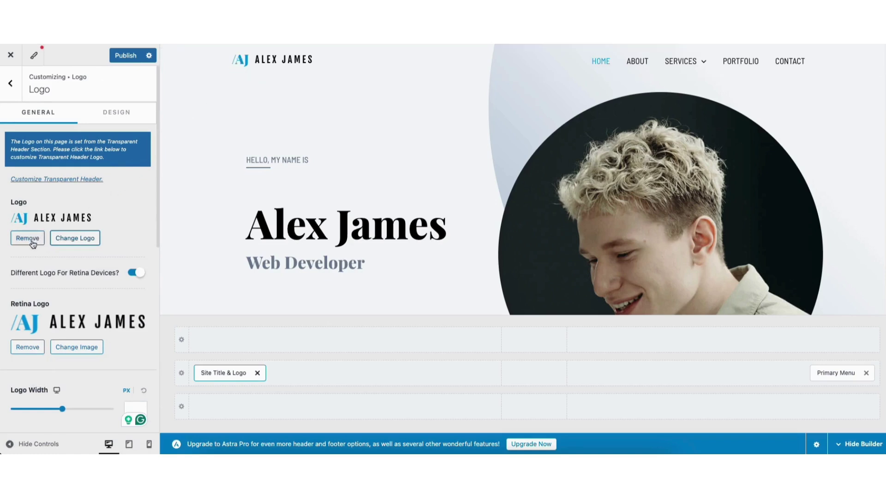
drag(159, 208, 160, 357)
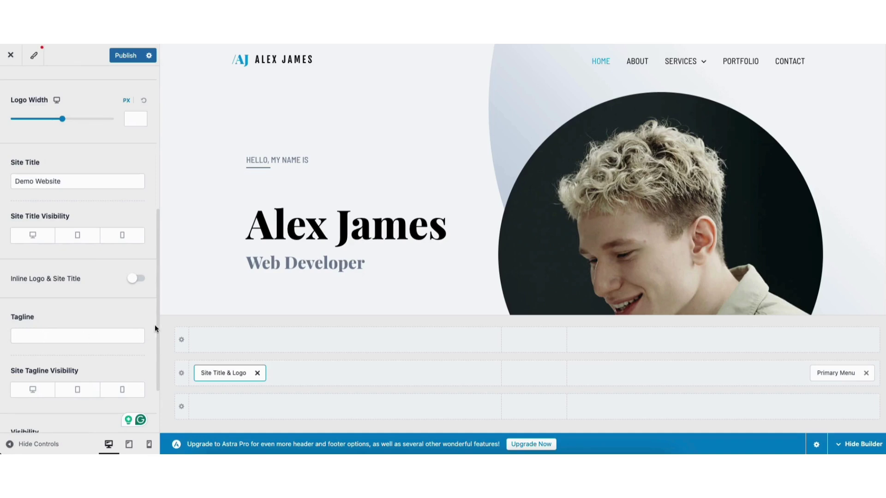
scroll(161, 323, up, 5)
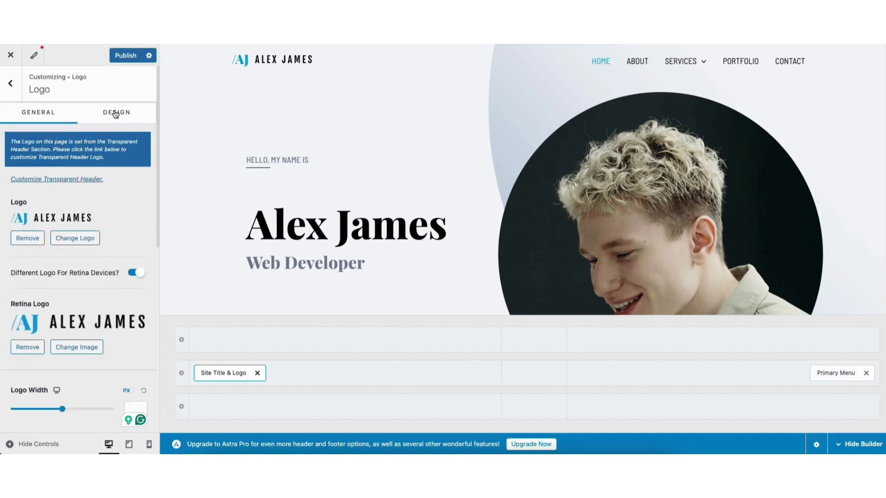
click(116, 113)
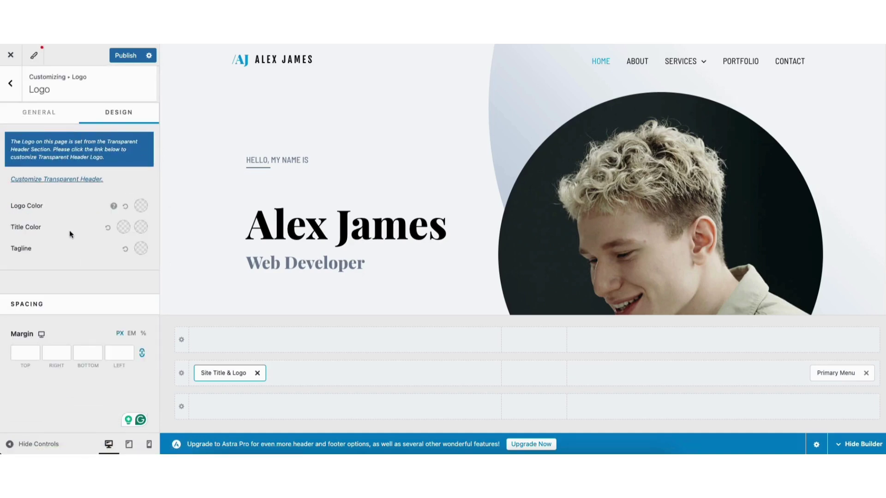
click(10, 84)
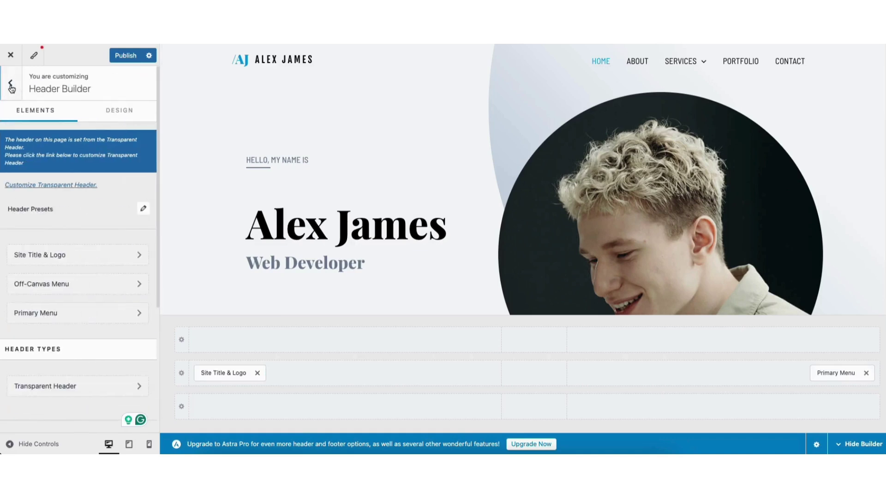
click(11, 85)
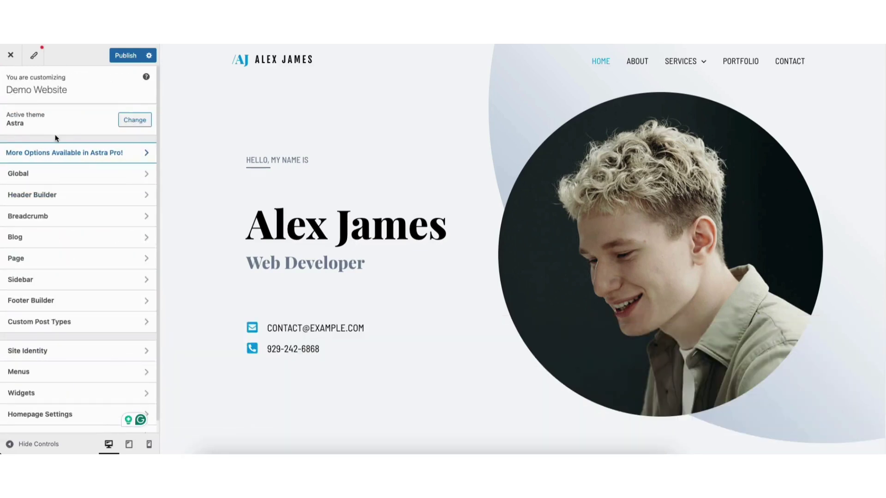
Step: Look at Site Identity, then the Global > Typography settings
click(42, 354)
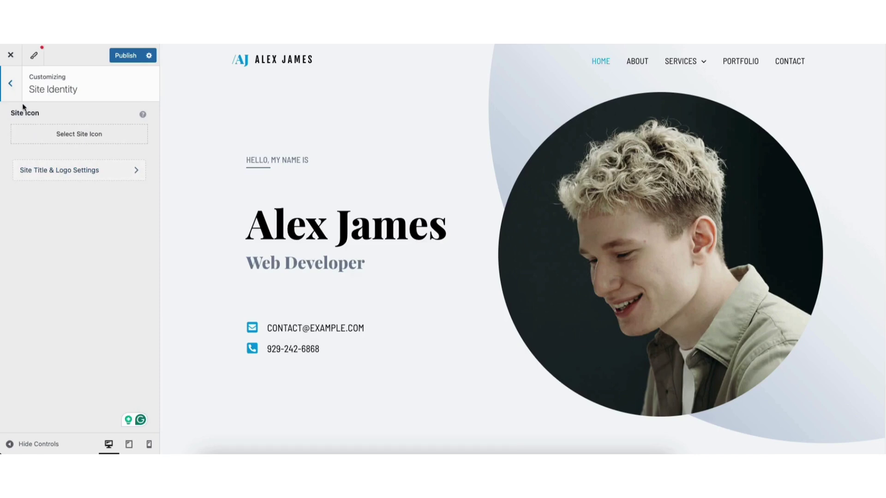
click(10, 87)
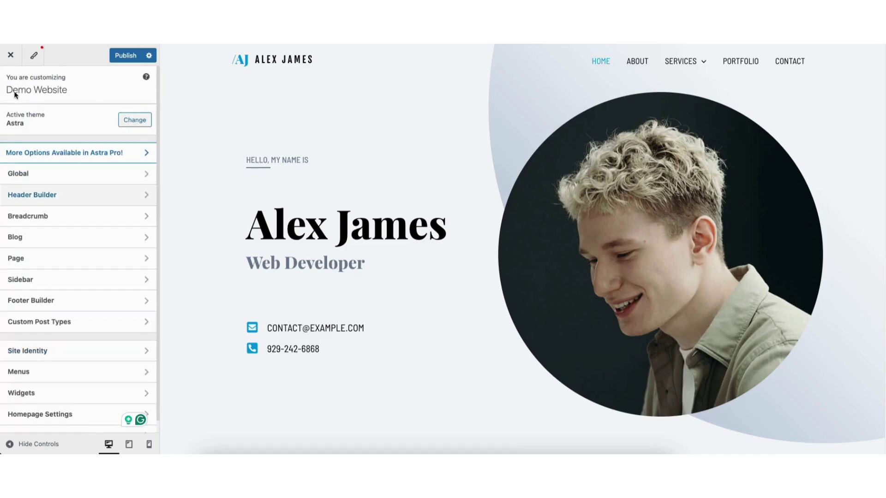
click(48, 178)
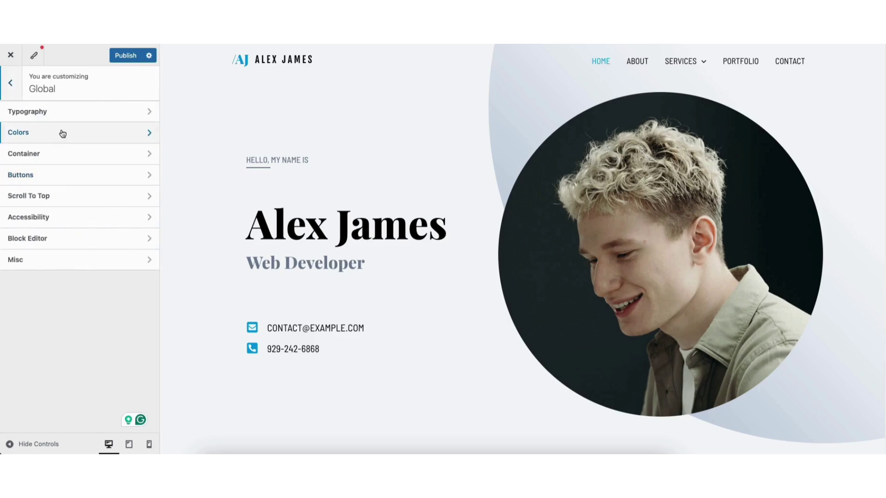
click(63, 117)
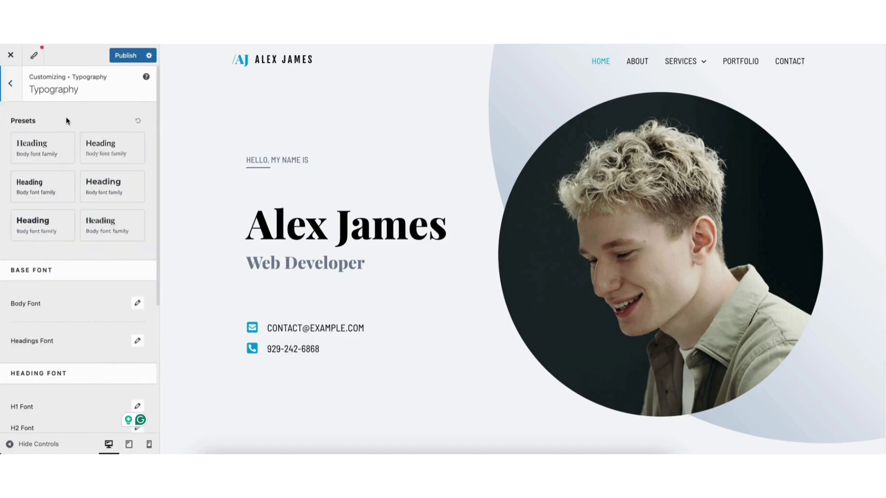
click(10, 83)
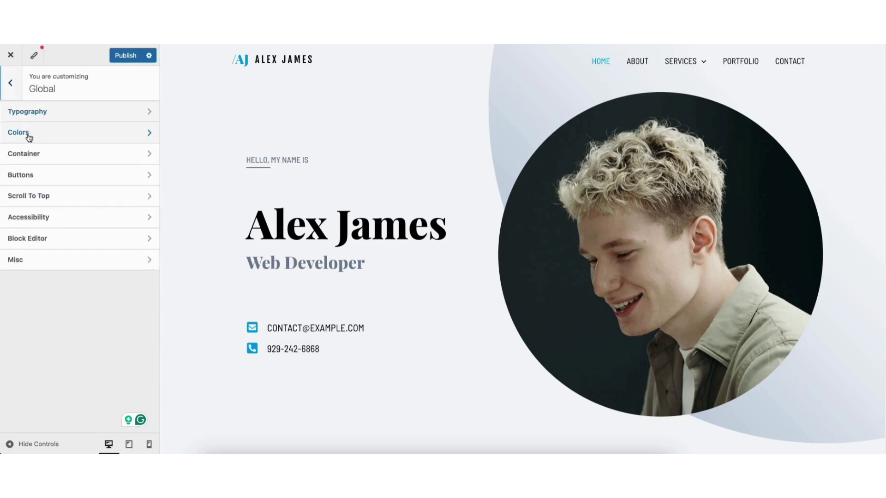
Step: Check the Global Colors palette, then open Global Buttons settings
click(31, 141)
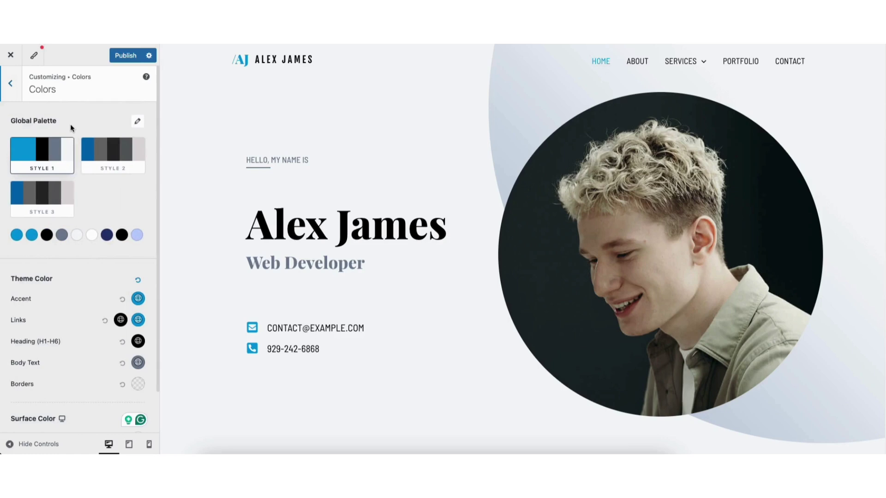
click(10, 83)
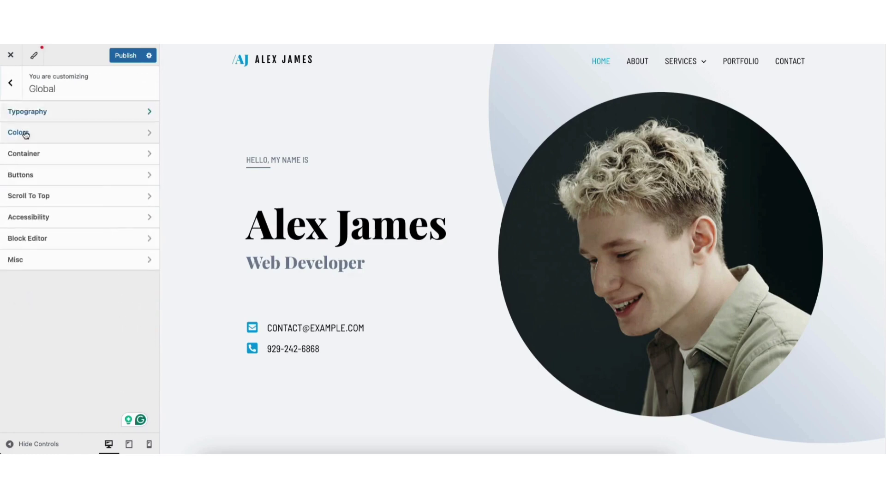
click(38, 177)
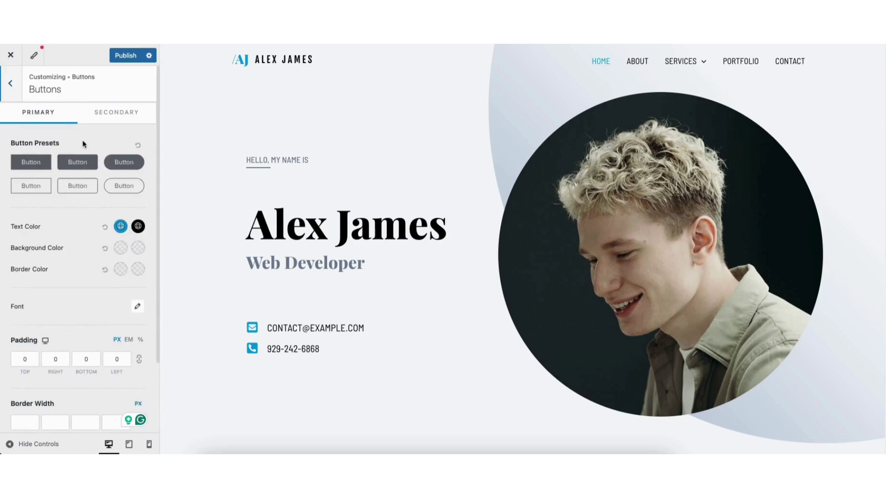